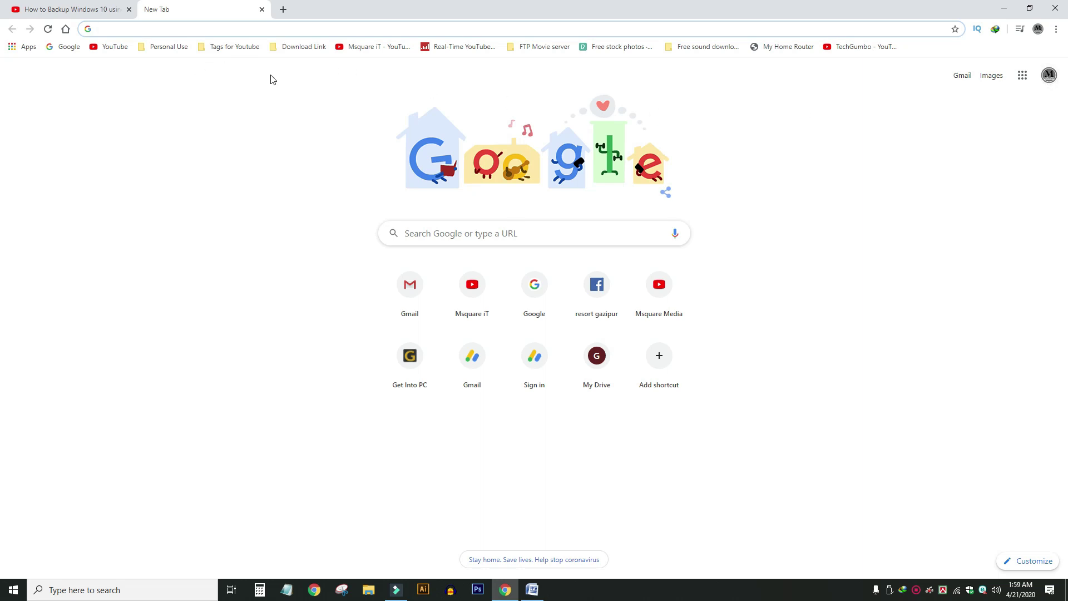
Open the Msquare iT YouTube channel from the bookmarks and start uploading a new video.
{"action": "left_click", "coordinate": [177, 48]}
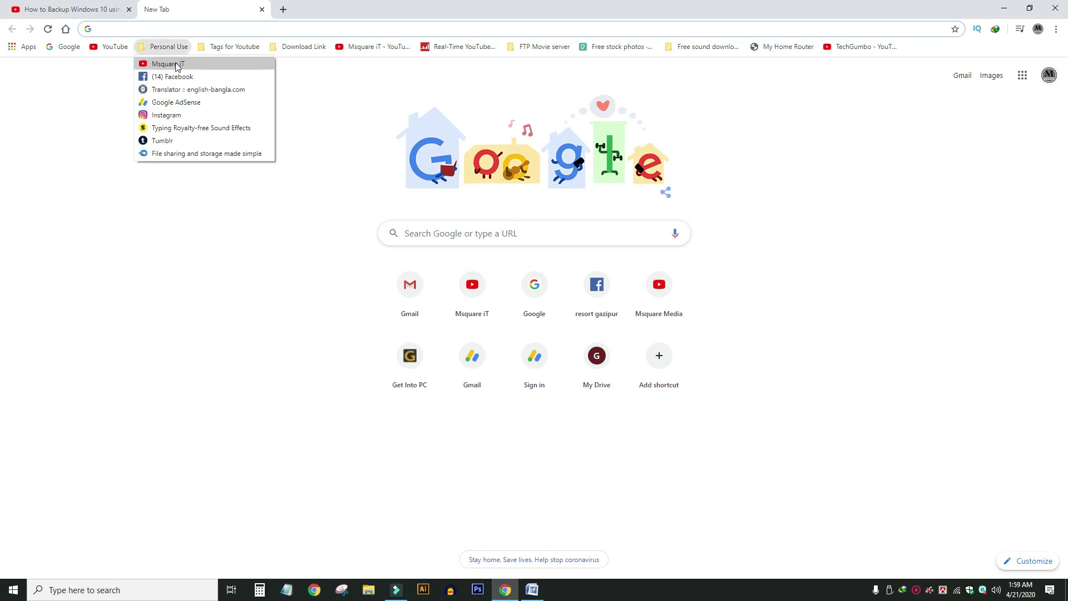
{"action": "left_click", "coordinate": [177, 64]}
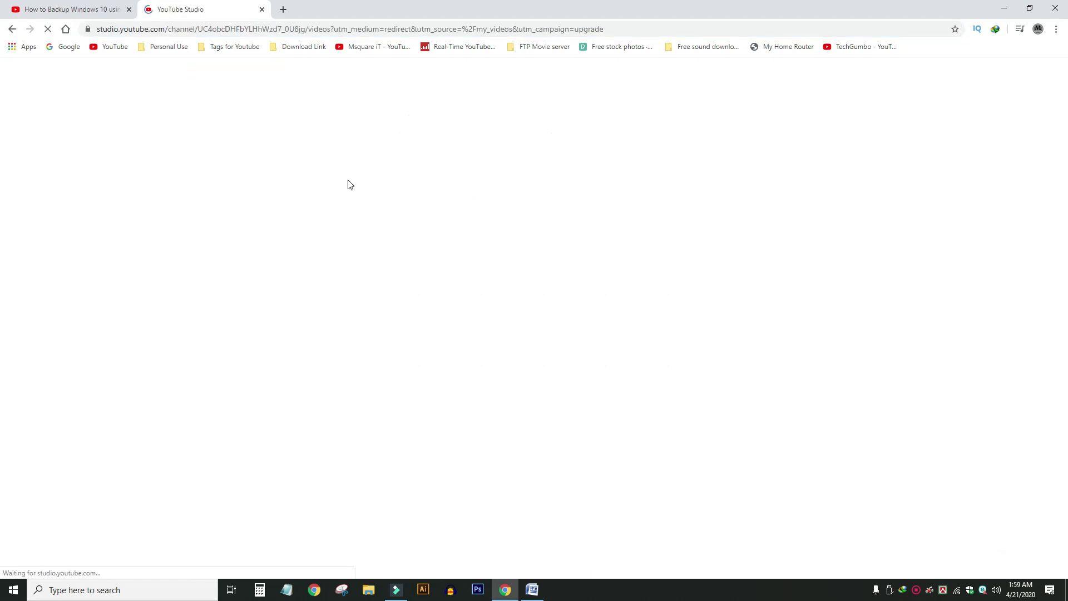
{"action": "left_click", "coordinate": [367, 48]}
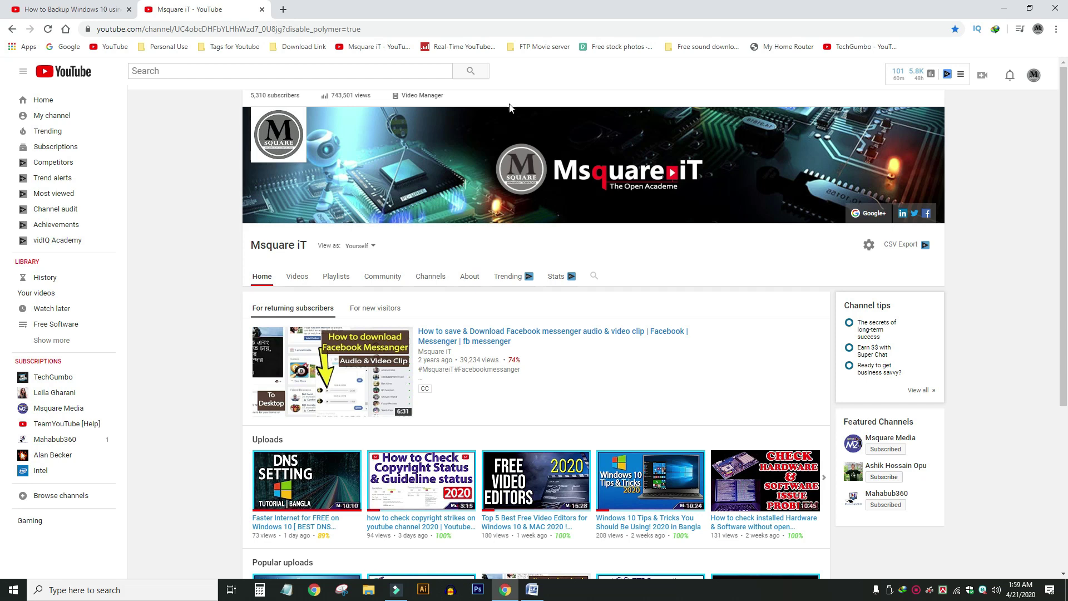
{"action": "left_click", "coordinate": [983, 80]}
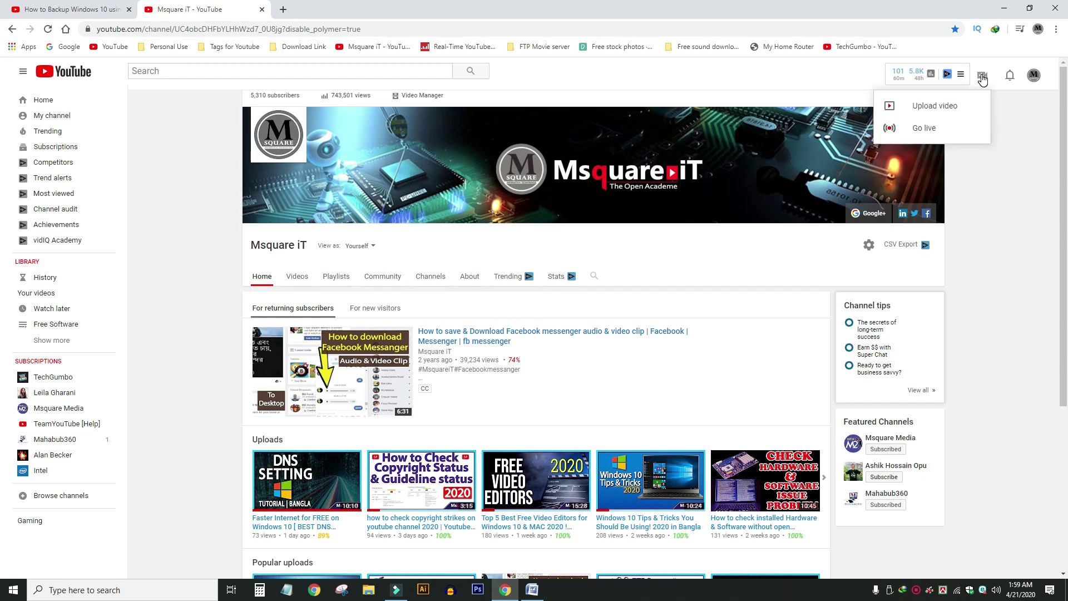
{"action": "left_click", "coordinate": [932, 107]}
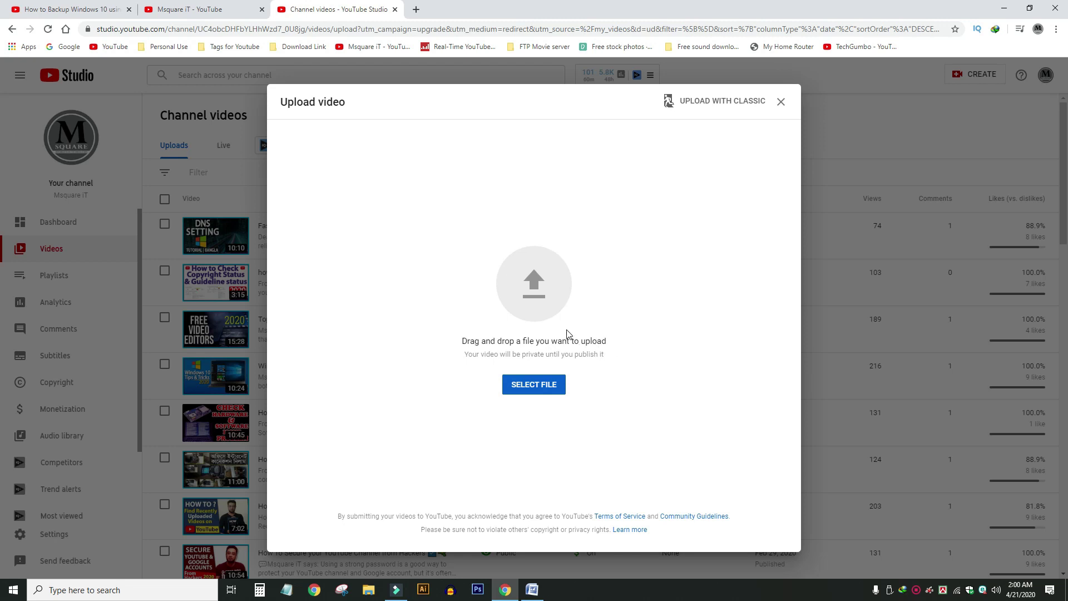
Select the video file "How to Backup Windows 10 using File History" from the desktop's Video folder for upload.
{"action": "left_click", "coordinate": [534, 282]}
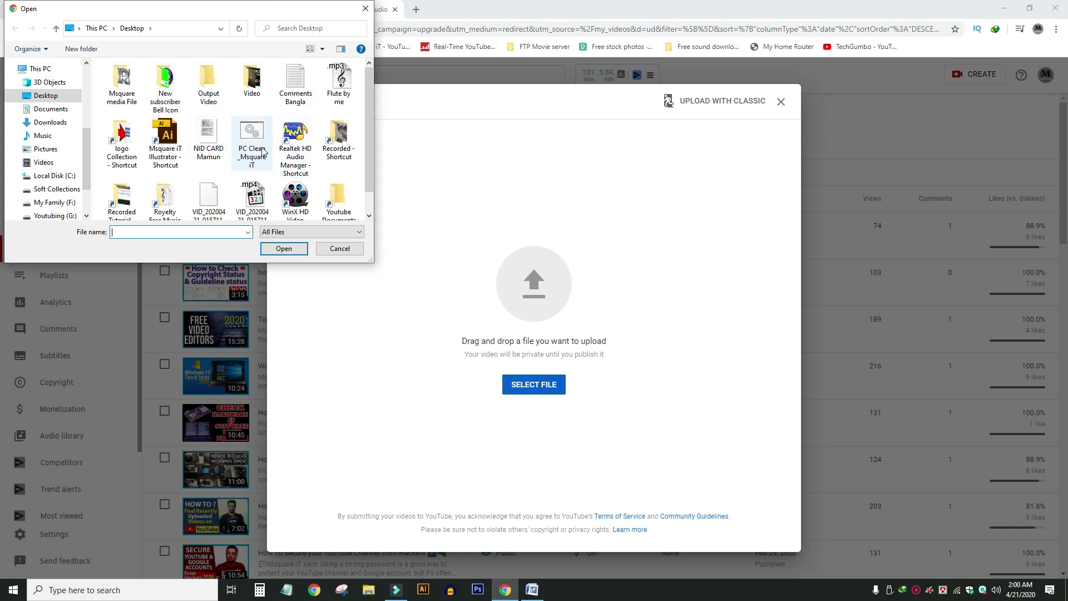
{"action": "scroll", "coordinate": [264, 153], "scroll_direction": "down", "scroll_amount": 1}
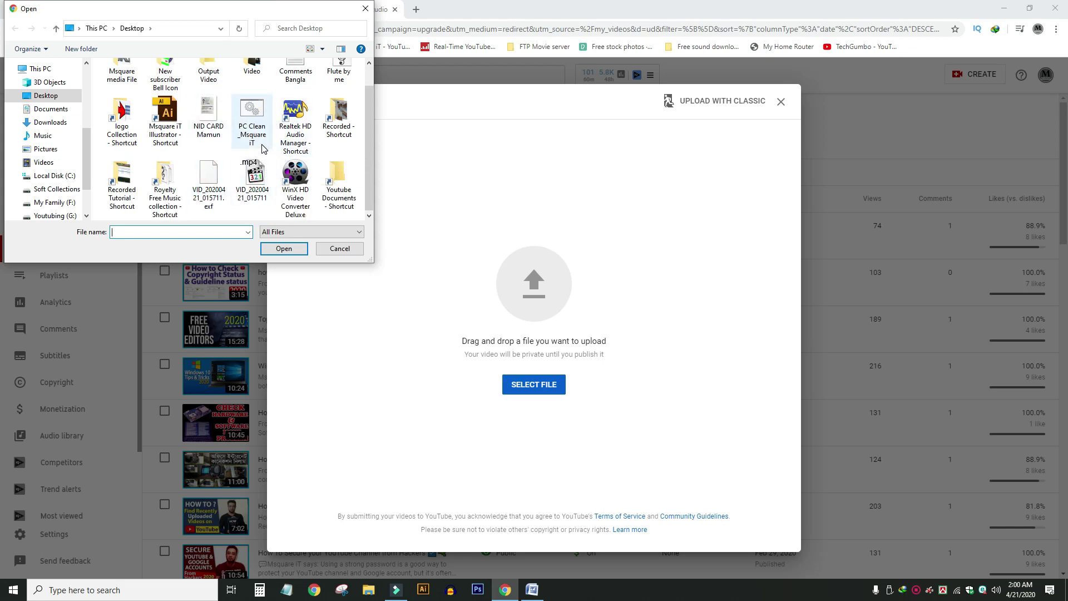
{"action": "double_click", "coordinate": [201, 75]}
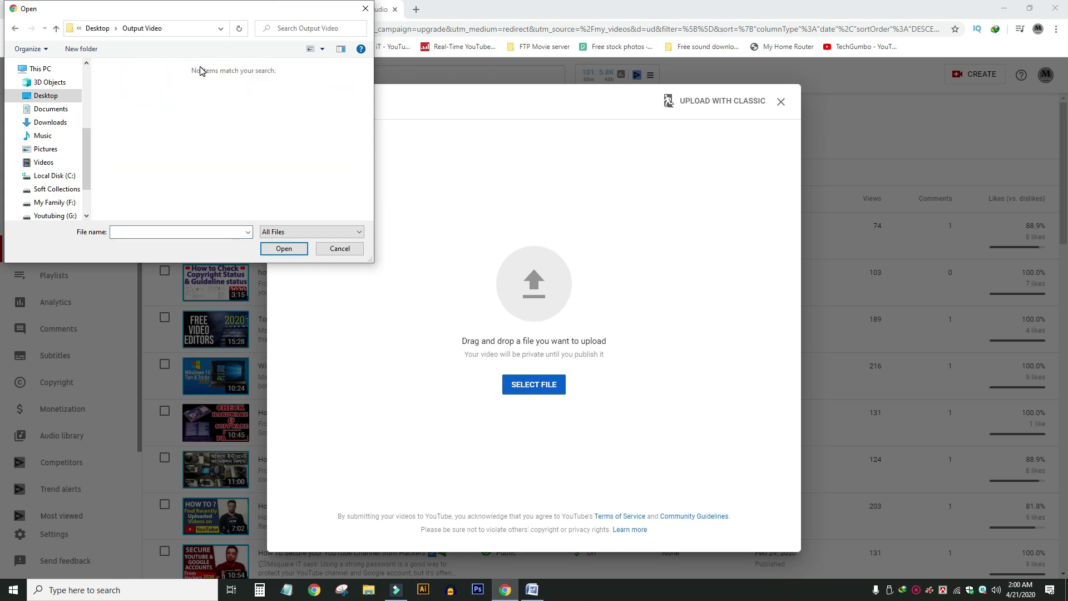
{"action": "left_click", "coordinate": [14, 27]}
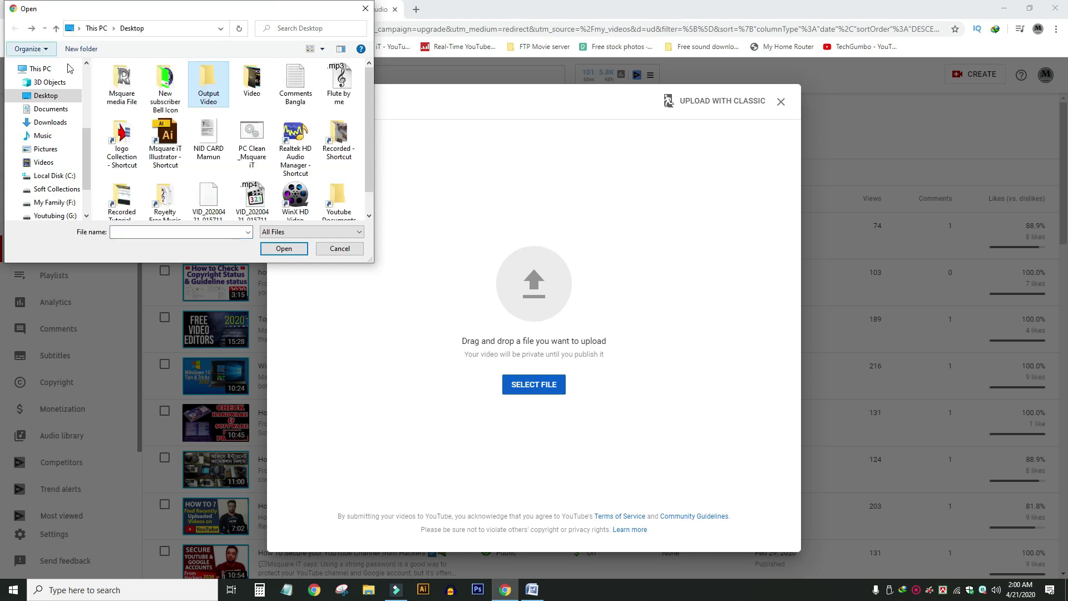
{"action": "double_click", "coordinate": [251, 79]}
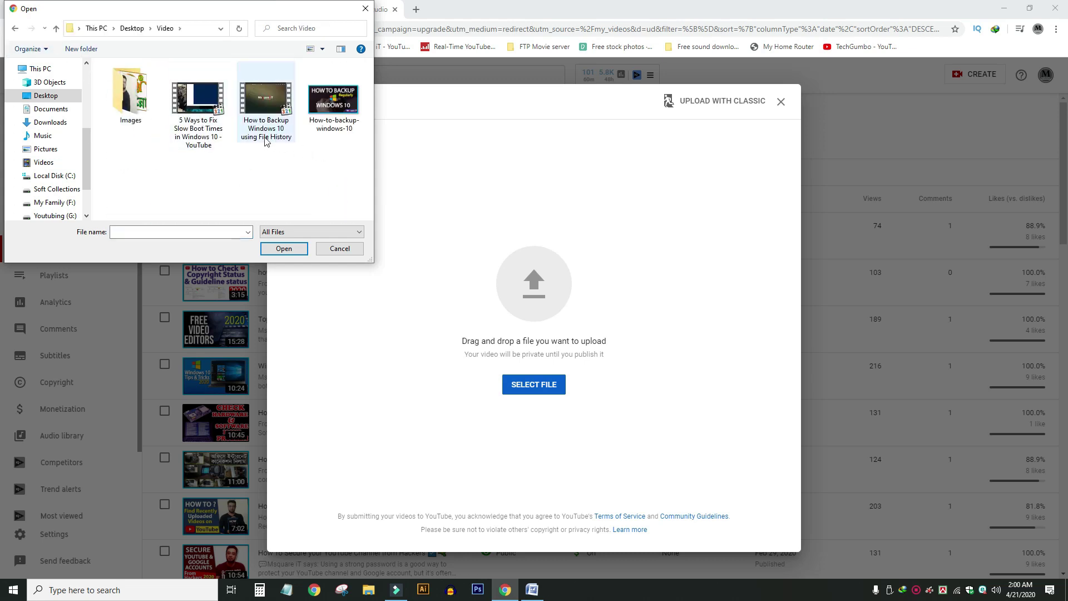
{"action": "left_click", "coordinate": [271, 118]}
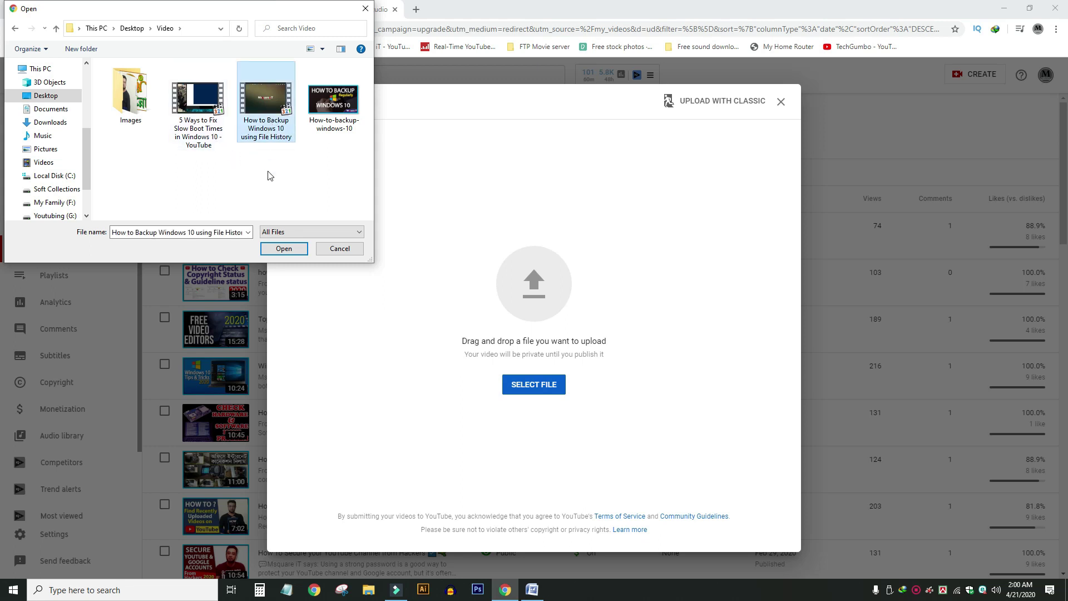
{"action": "left_click", "coordinate": [285, 249]}
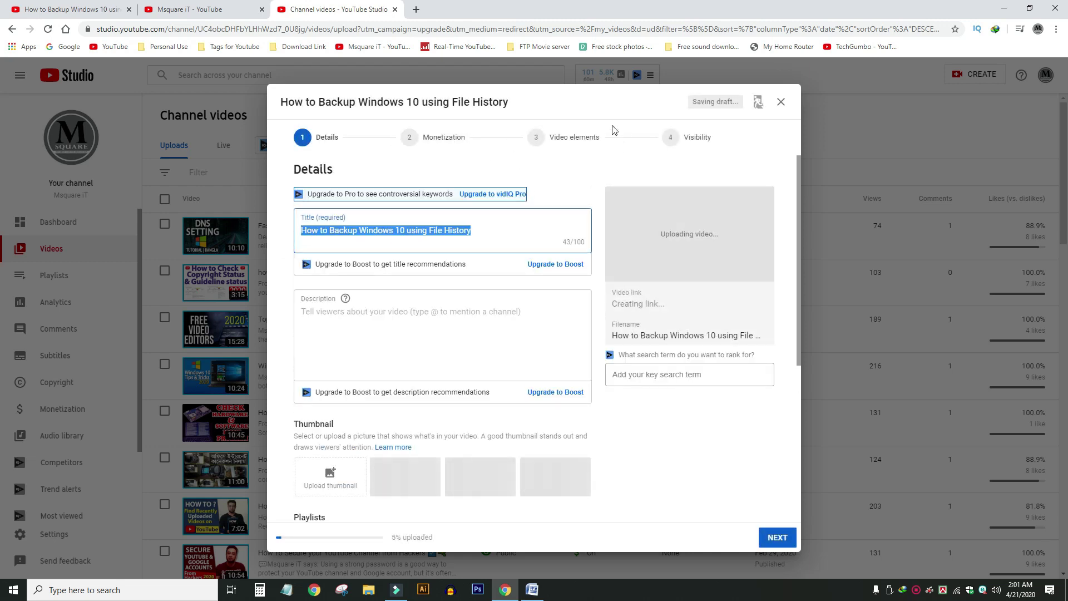
{"action": "left_click", "coordinate": [585, 106]}
{"action": "double_click", "coordinate": [584, 106]}
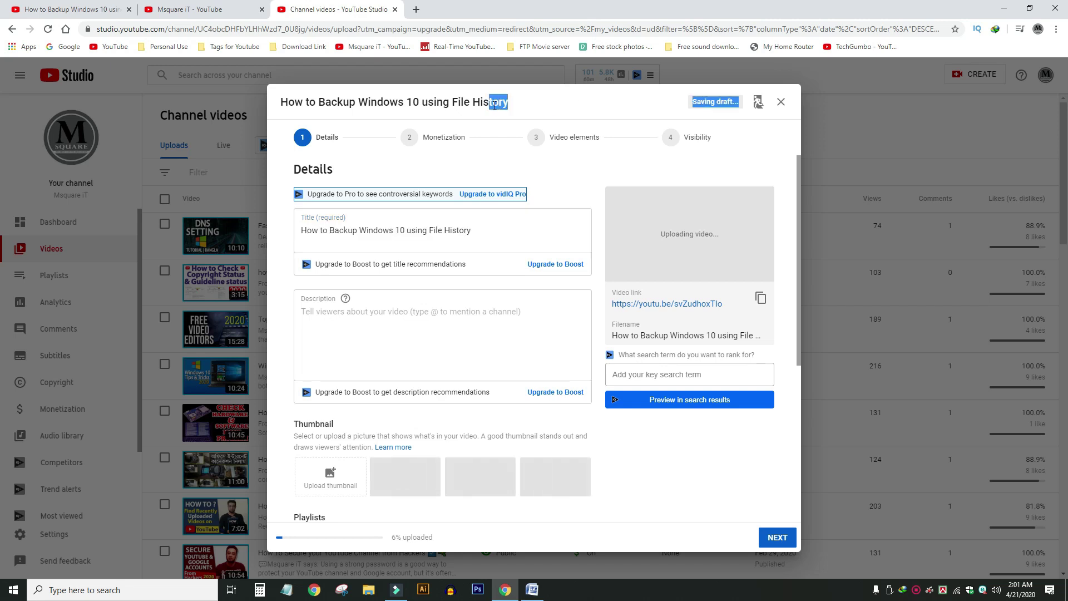
{"action": "left_click", "coordinate": [582, 104]}
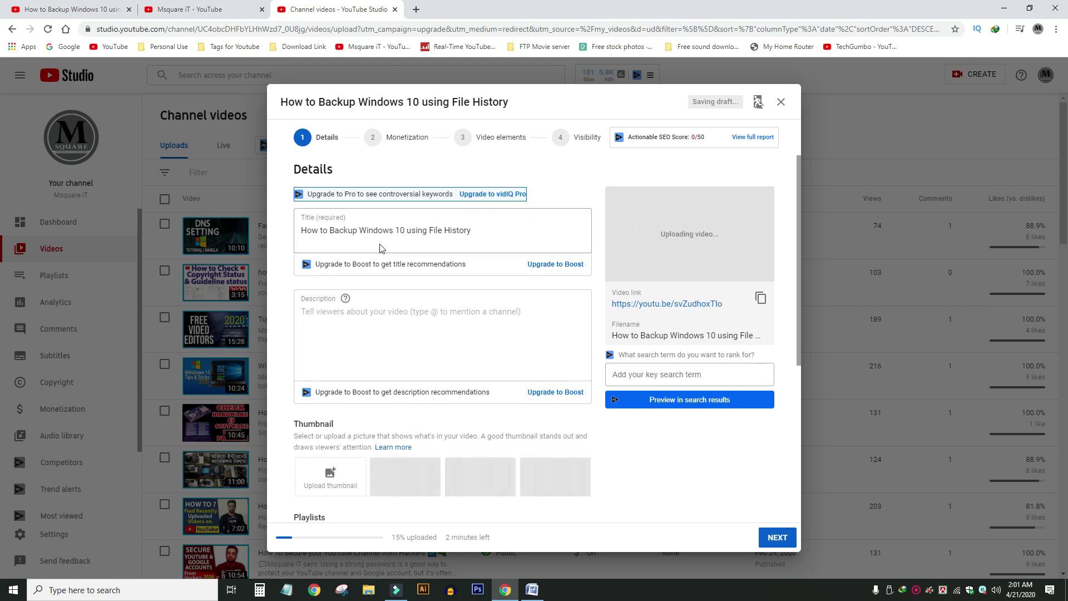
{"action": "left_click", "coordinate": [479, 234]}
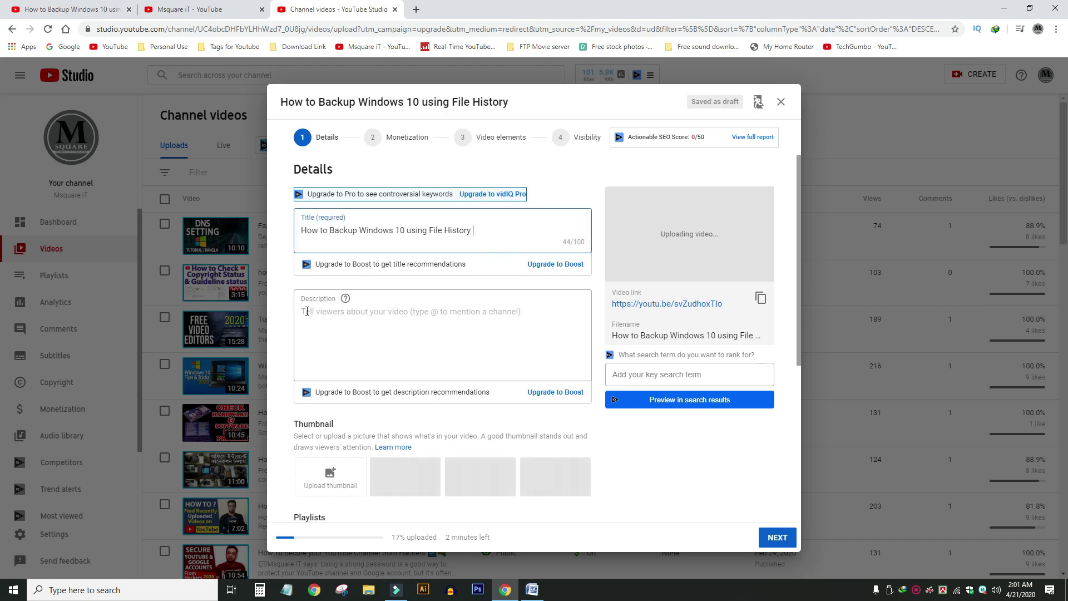
Paste the copied summary about backing up Windows 10 using File History into the video description.
{"action": "left_click", "coordinate": [329, 313]}
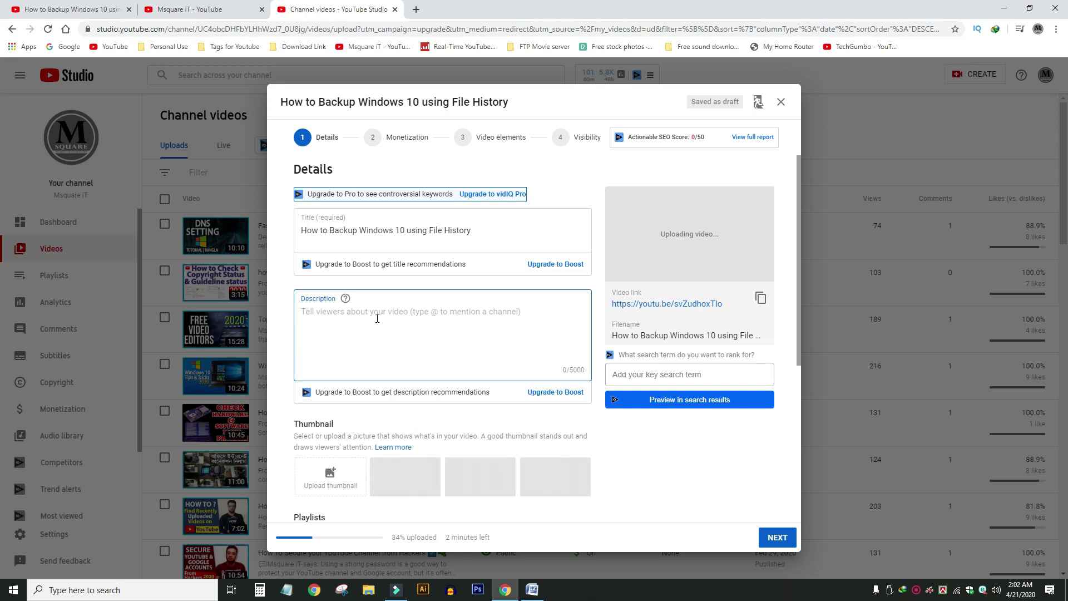
{"action": "right_click", "coordinate": [308, 312]}
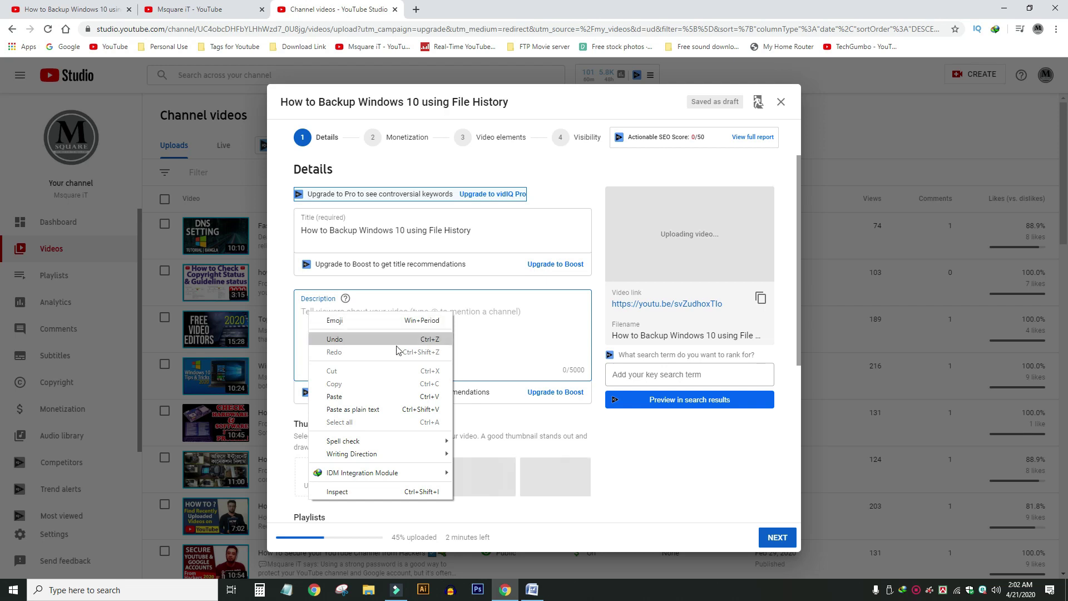
{"action": "left_click", "coordinate": [346, 399]}
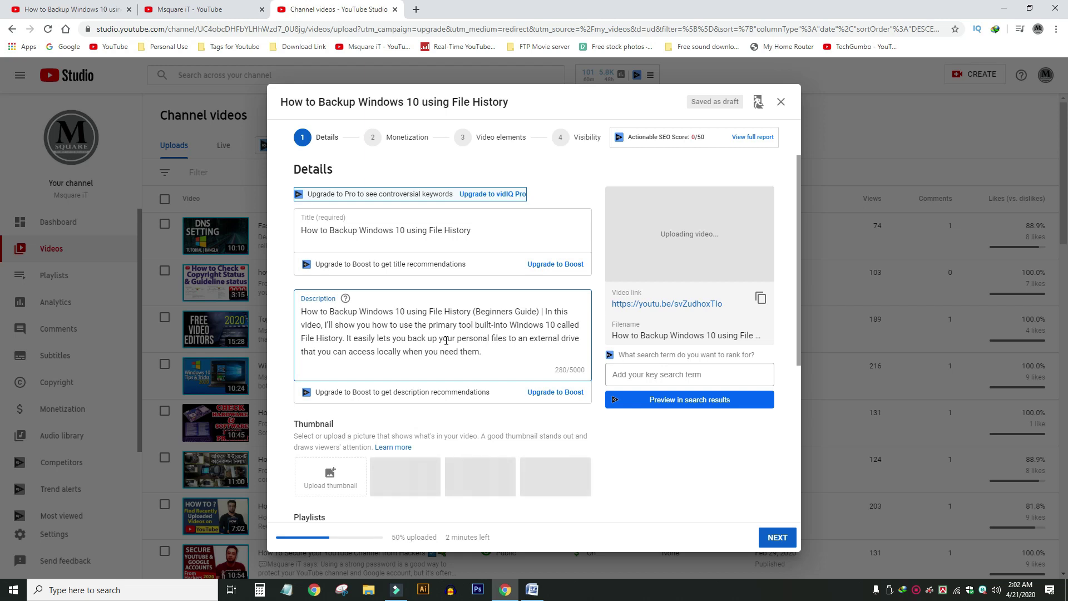
Begin the description with "From this tutorial you will learn" and remove "(Beginners Guide)" from its first sentence.
{"action": "type", "text": "M"}
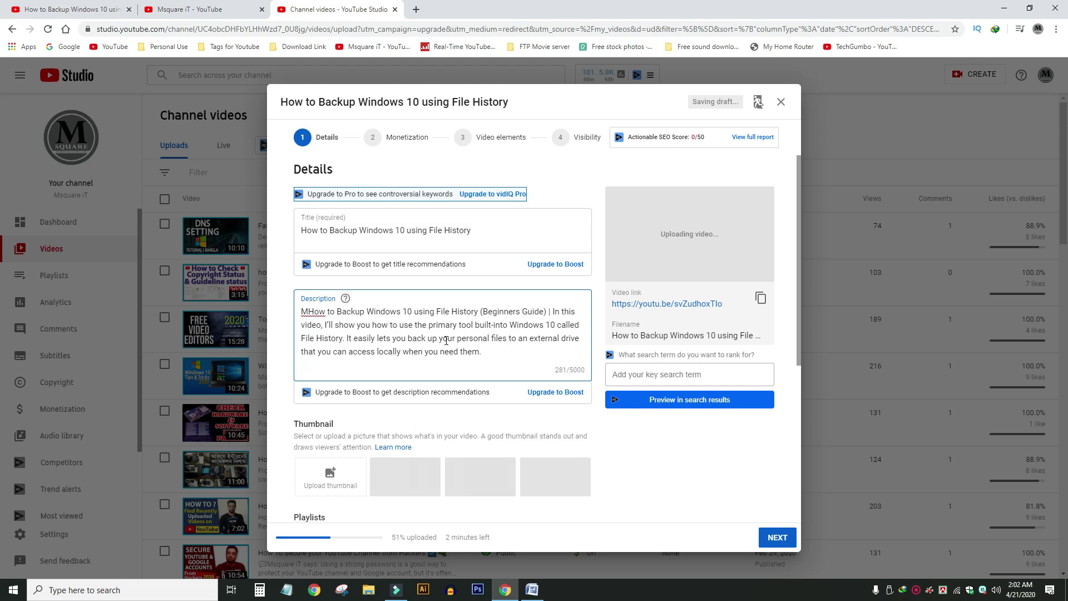
{"action": "key", "text": "BackSpace"}
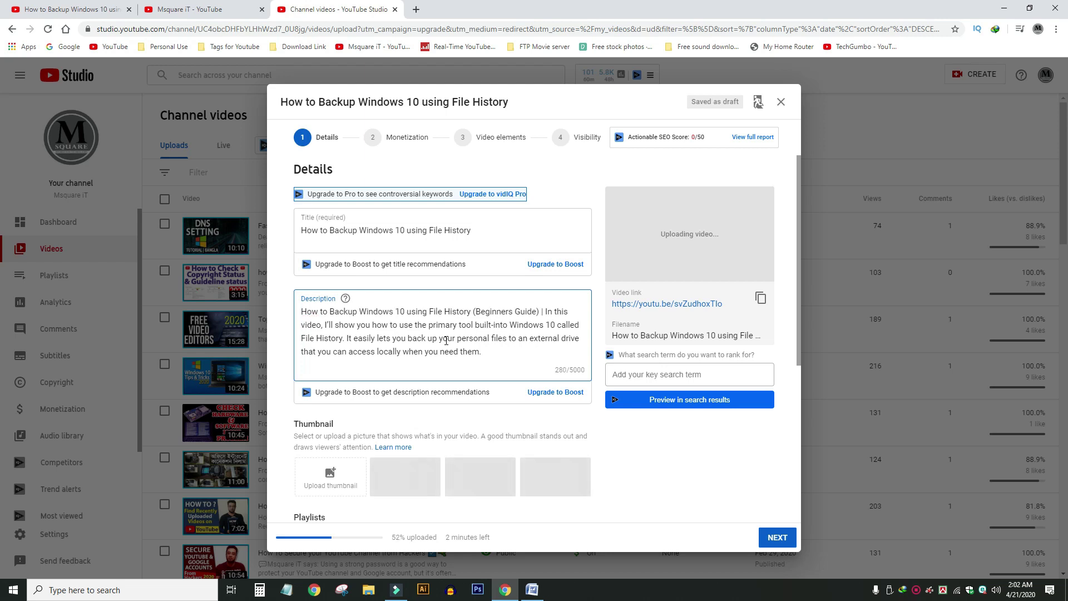
{"action": "type", "text": "From"}
{"action": "type", "text": " this vid"}
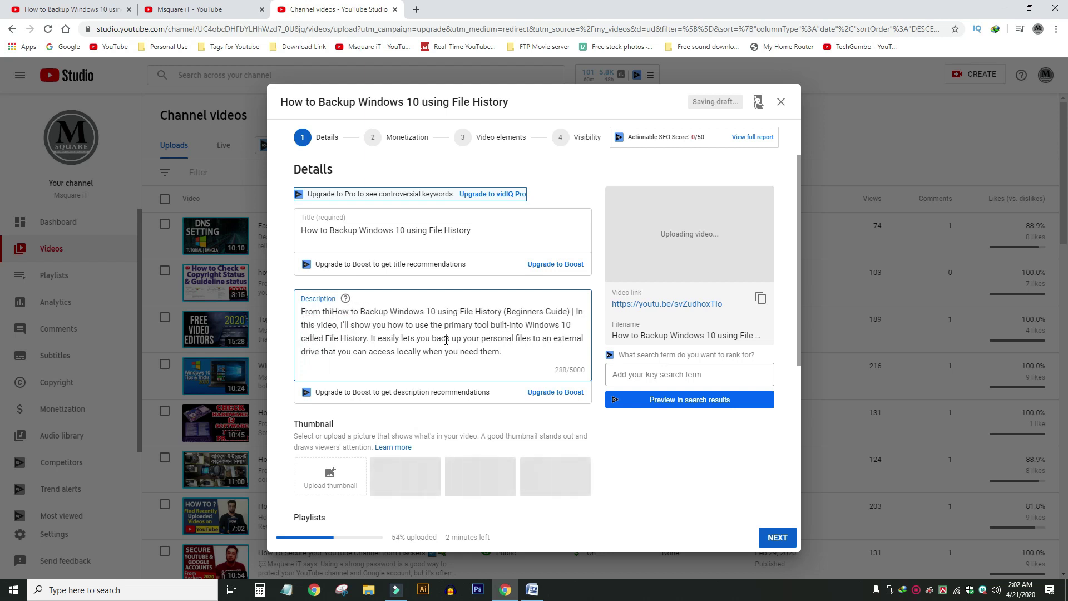
{"action": "type", "text": "ew"}
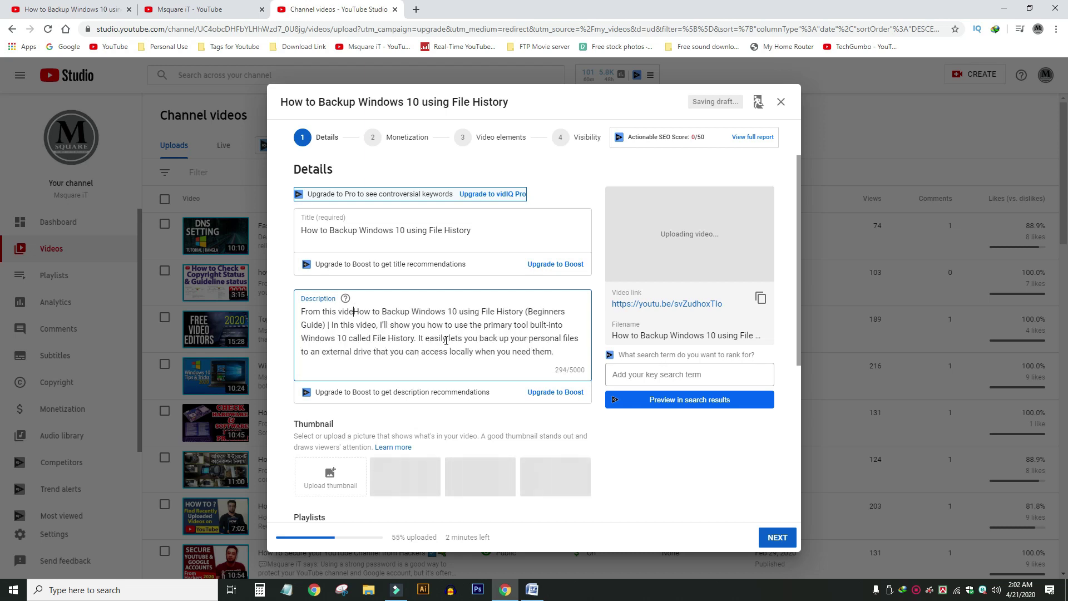
{"action": "key", "text": "BackSpace"}
{"action": "key", "text": "BackSpace"}
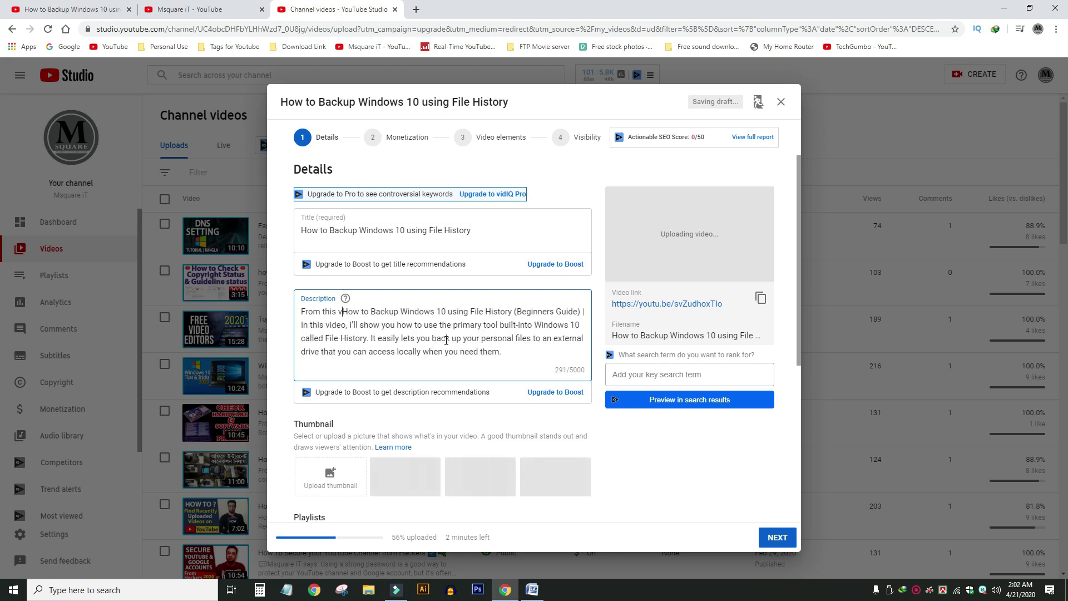
{"action": "type", "text": "tutorial "}
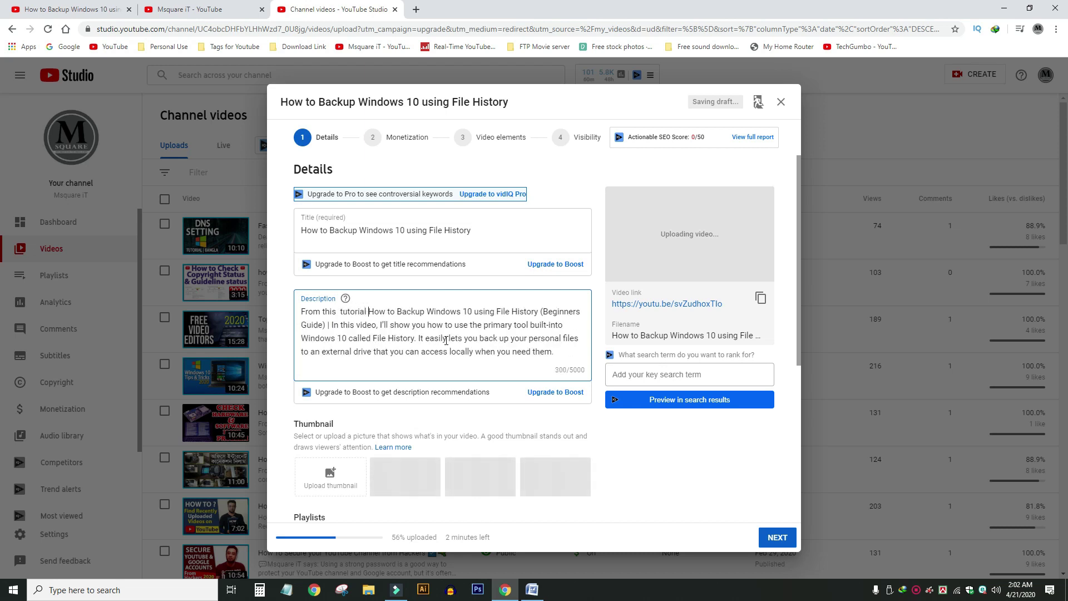
{"action": "type", "text": "y"}
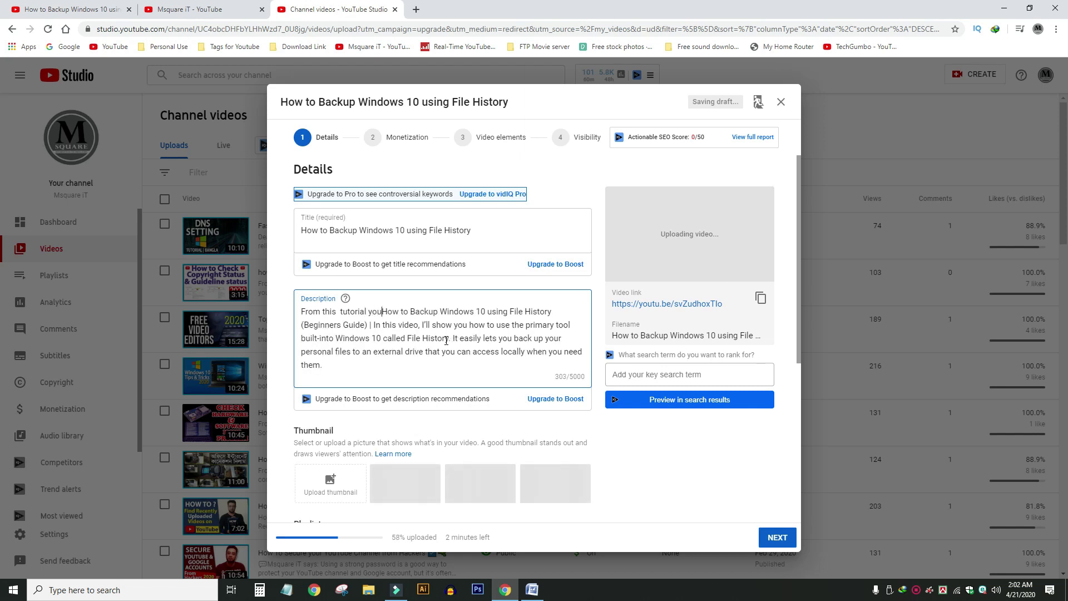
{"action": "type", "text": "ou will learn"}
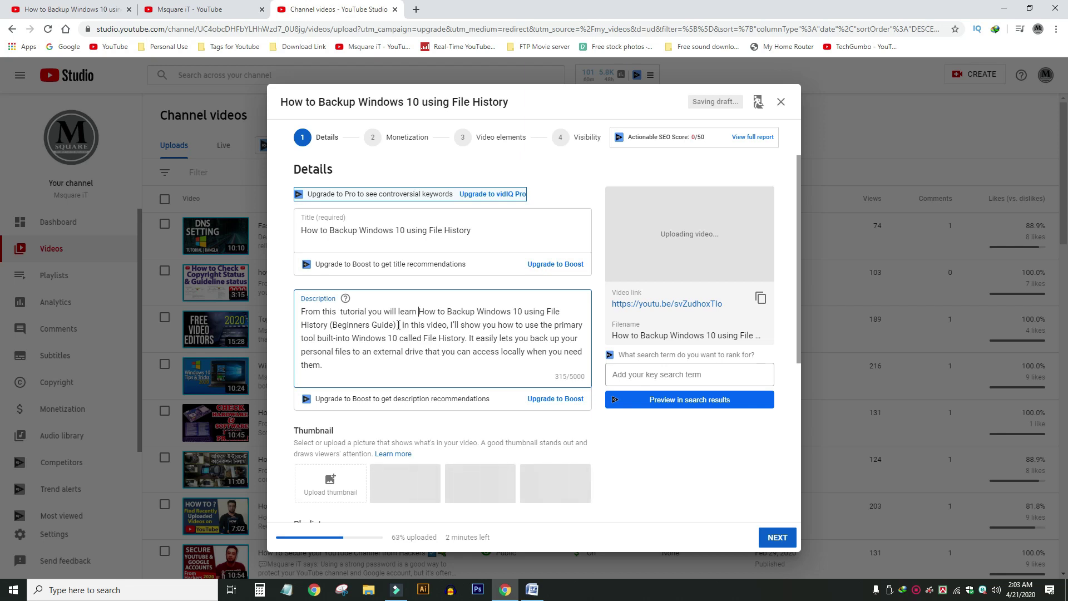
{"action": "left_click_drag", "start_coordinate": [398, 325], "coordinate": [330, 323]}
{"action": "key", "text": "BackSpace"}
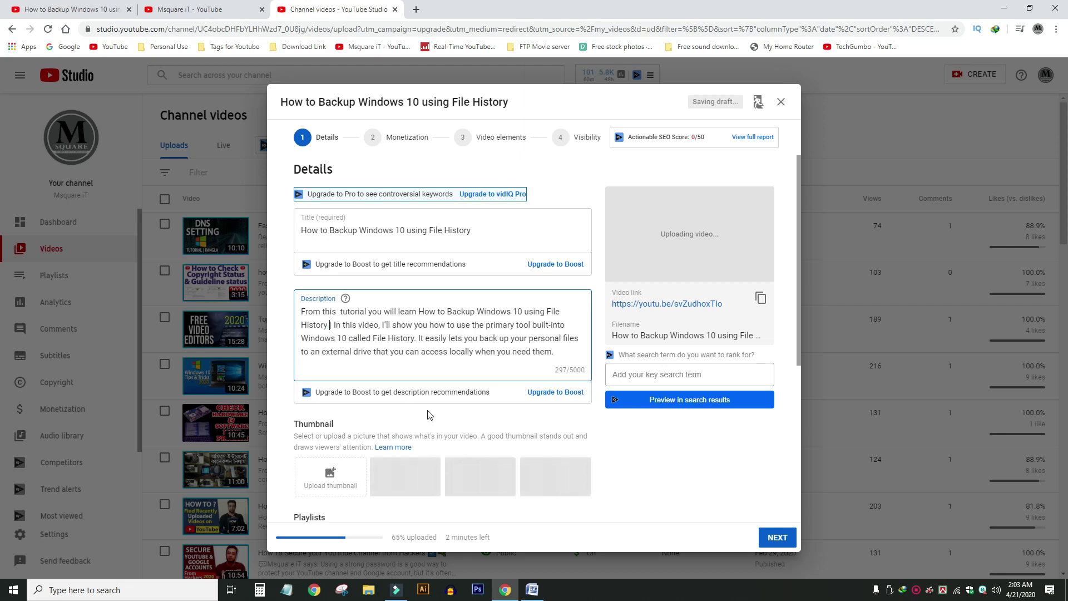
Append "If you like my video please subscribe my channel and share this video from below mentioned links:" to the description, followed by a blank line.
{"action": "scroll", "coordinate": [451, 357], "scroll_direction": "down", "scroll_amount": 1}
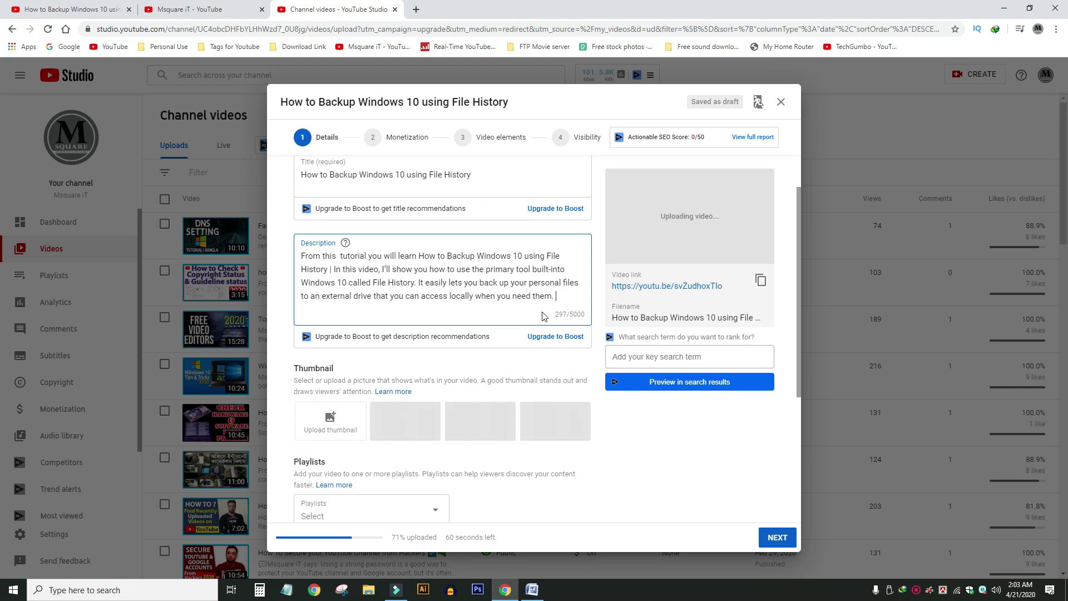
{"action": "type", "text": "ifyou lik"}
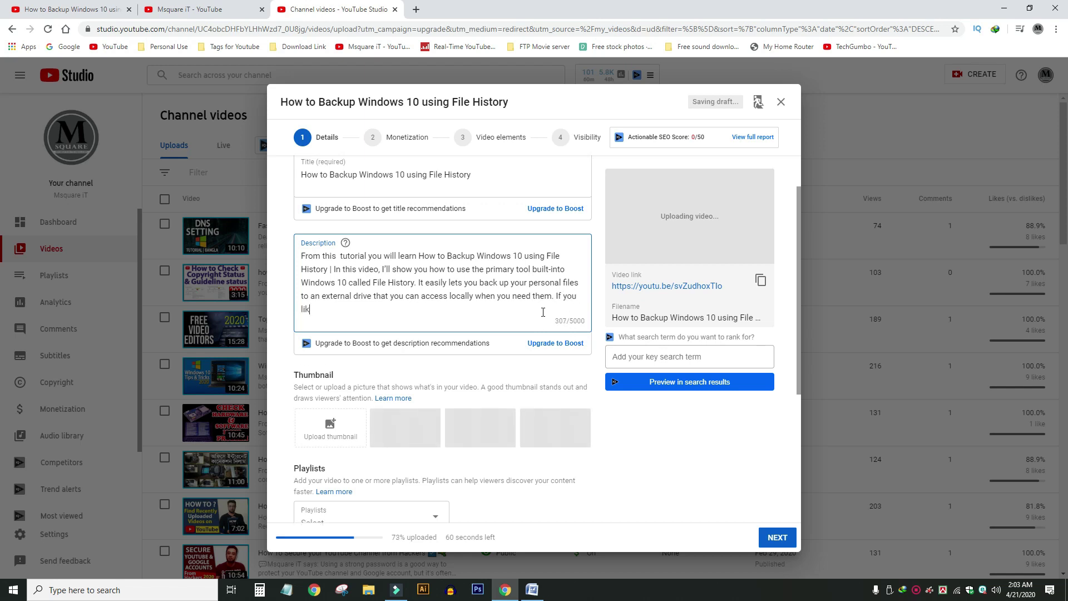
{"action": "type", "text": "e my video please subscribe my chann"}
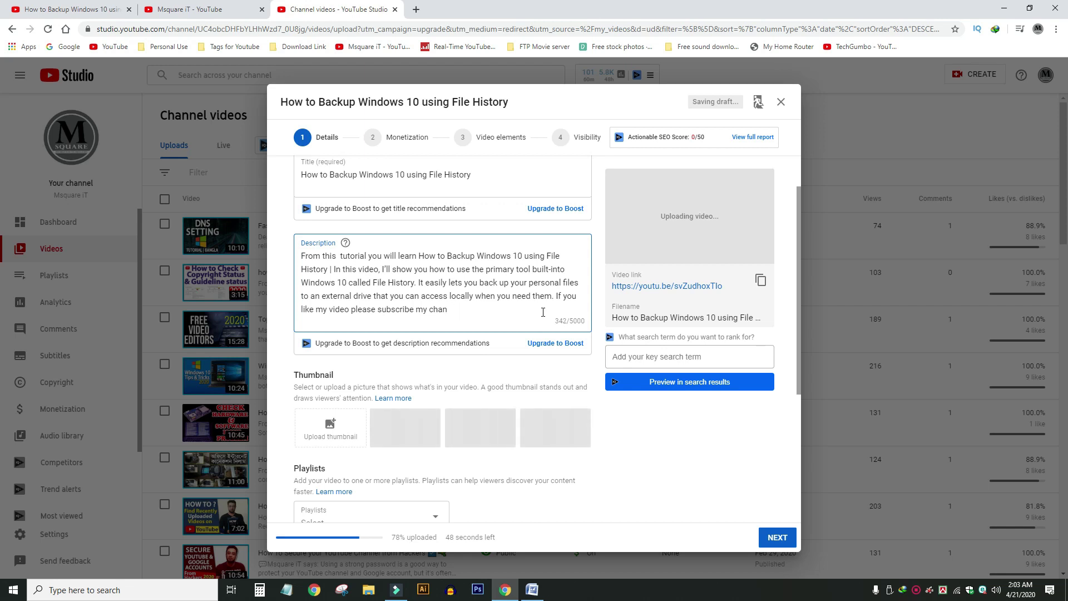
{"action": "type", "text": "nel and share this video from belo"}
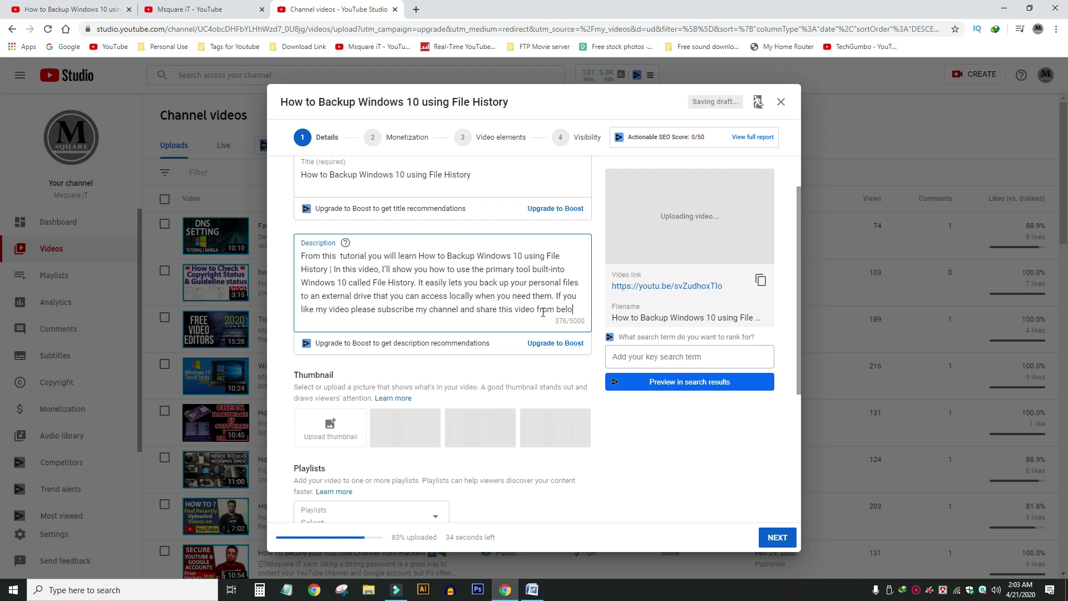
{"action": "type", "text": "w mentioned "}
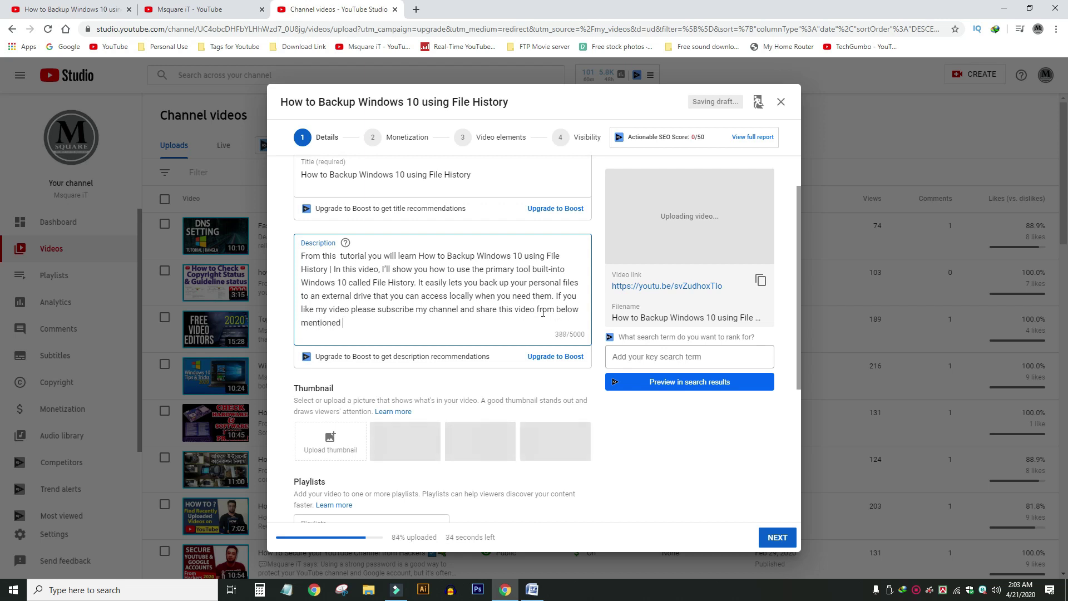
{"action": "type", "text": "link"}
{"action": "key", "text": "Return"}
{"action": "key", "text": "Return"}
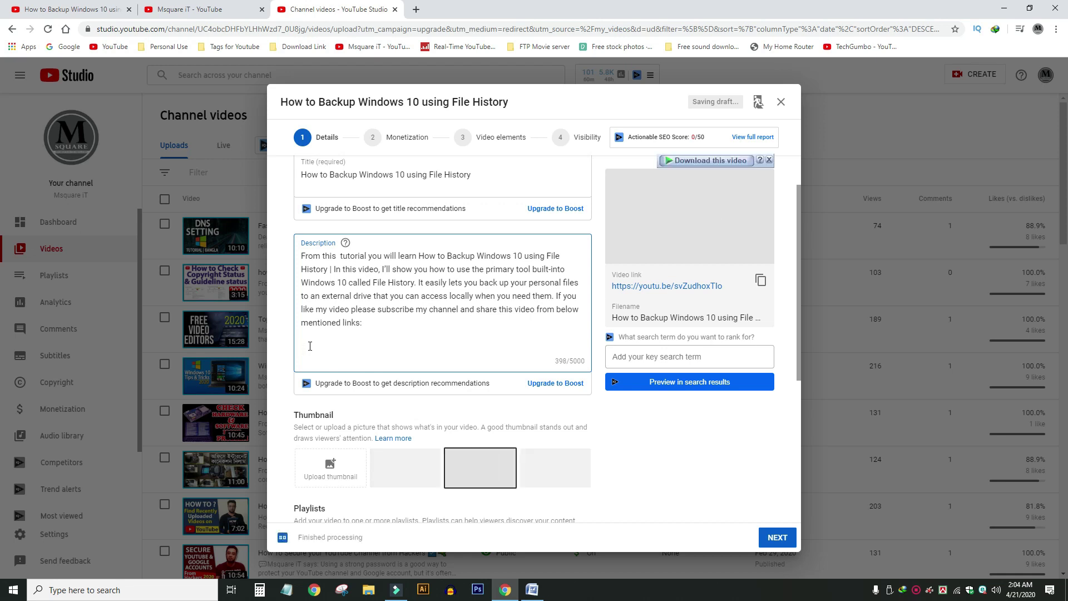
Add the lines "Subscribe! ▶" and "Share This Video ▶" to the description, and paste this video's link after "Share This Video ▶".
{"action": "type", "text": "Subscribe! ▶ Share This Video ▶"}
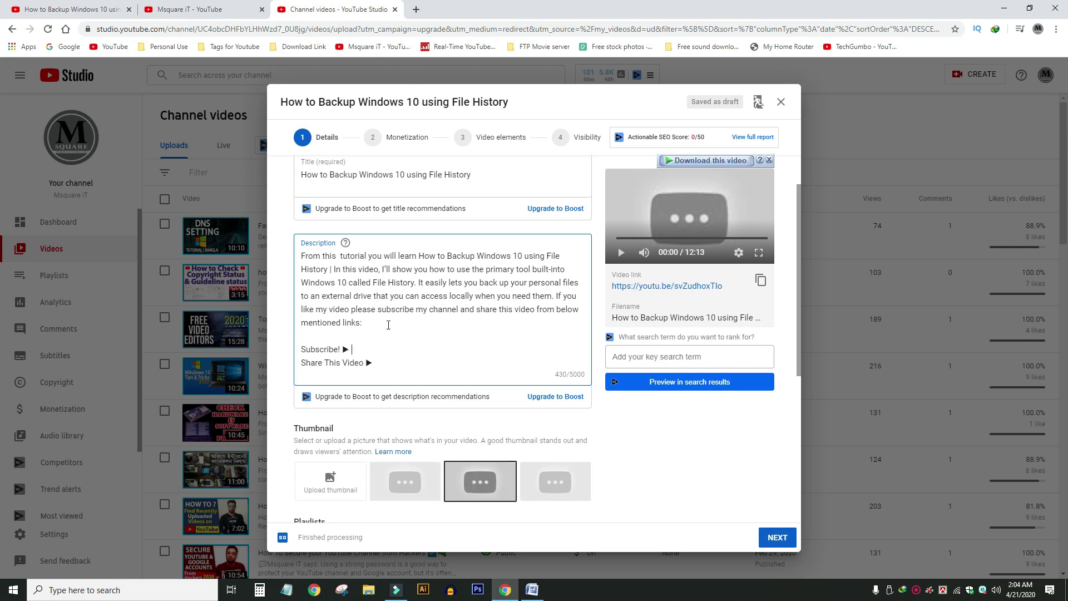
{"action": "left_click", "coordinate": [354, 350]}
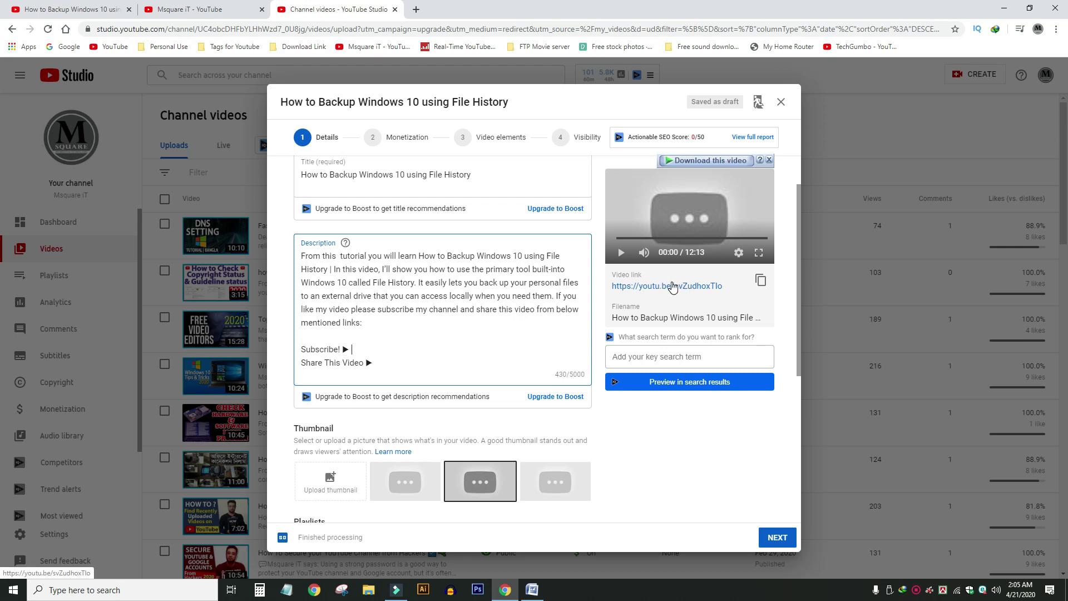
{"action": "left_click", "coordinate": [761, 281]}
{"action": "left_click", "coordinate": [396, 365]}
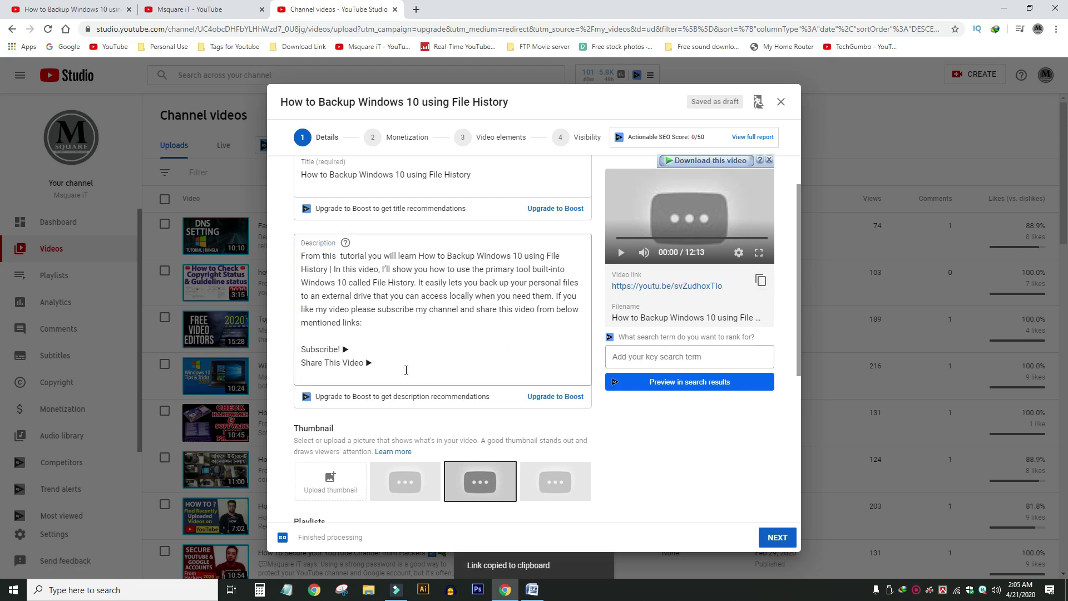
{"action": "key", "text": "ctrl+v"}
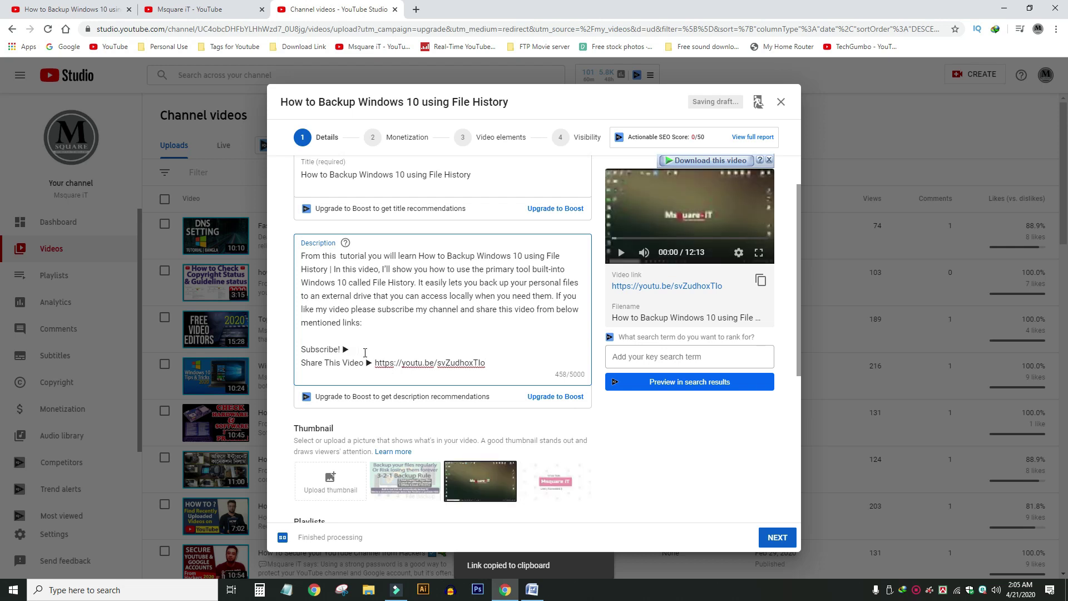
{"action": "key", "text": "ctrl+v"}
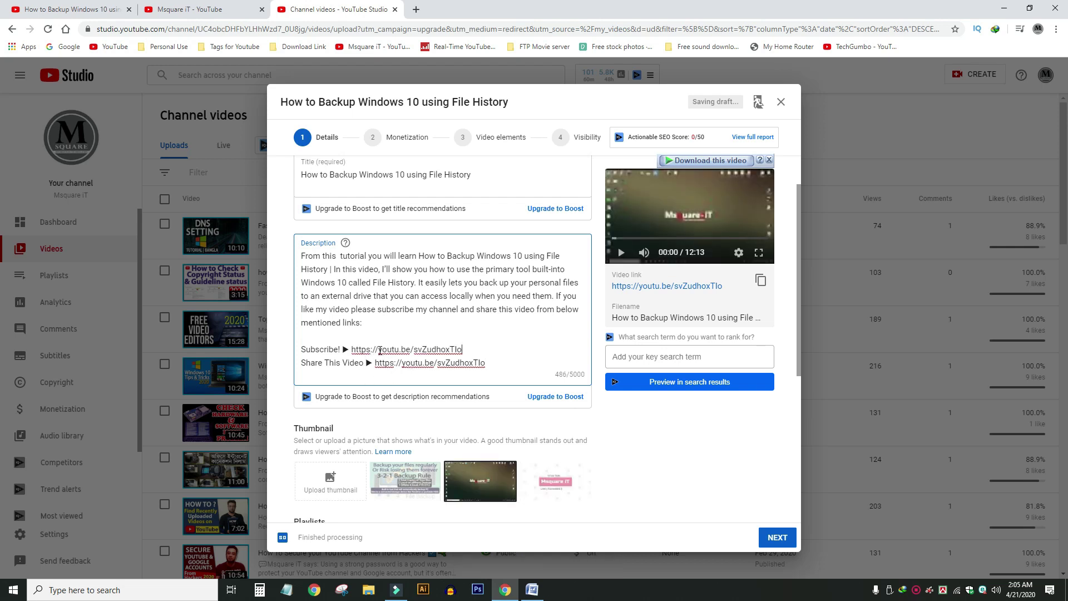
{"action": "left_click_drag", "start_coordinate": [379, 350], "coordinate": [463, 350]}
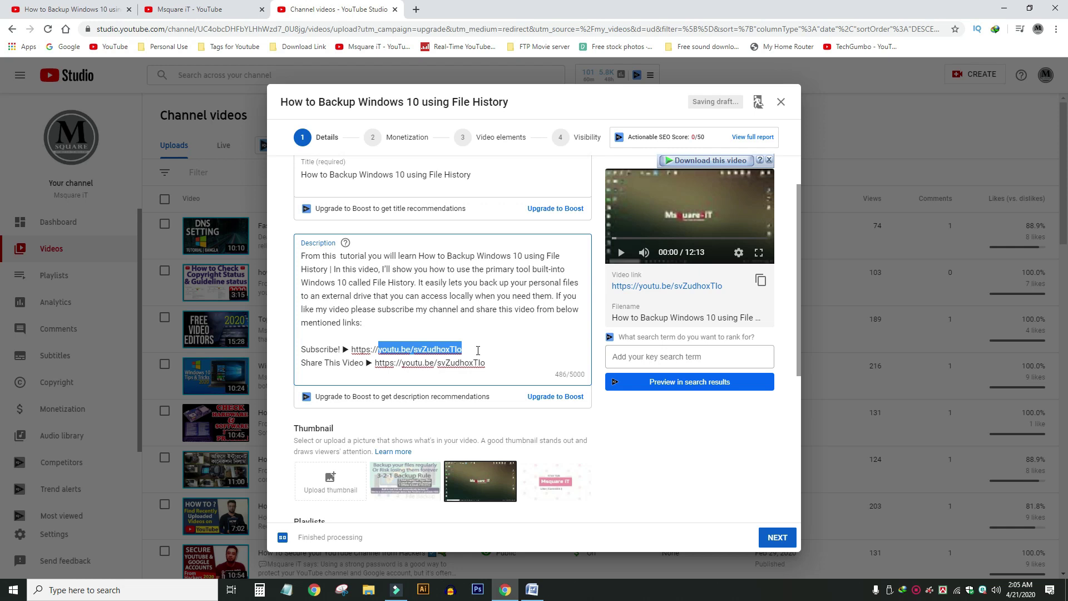
{"action": "type", "text": "www"}
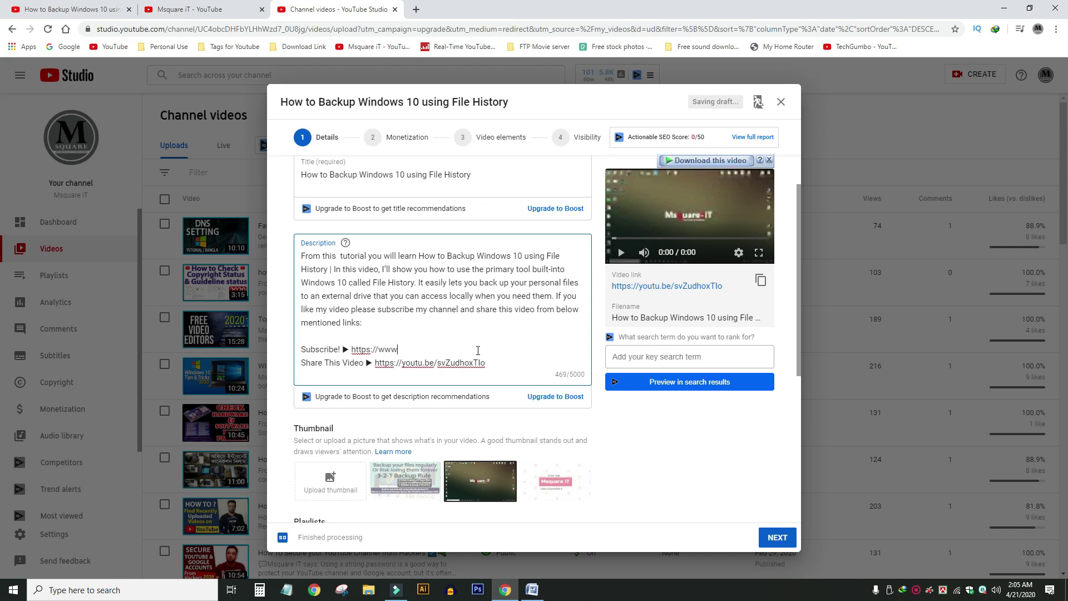
{"action": "key", "text": "BackSpace"}
{"action": "type", "text": ".youtube.com/msquareit"}
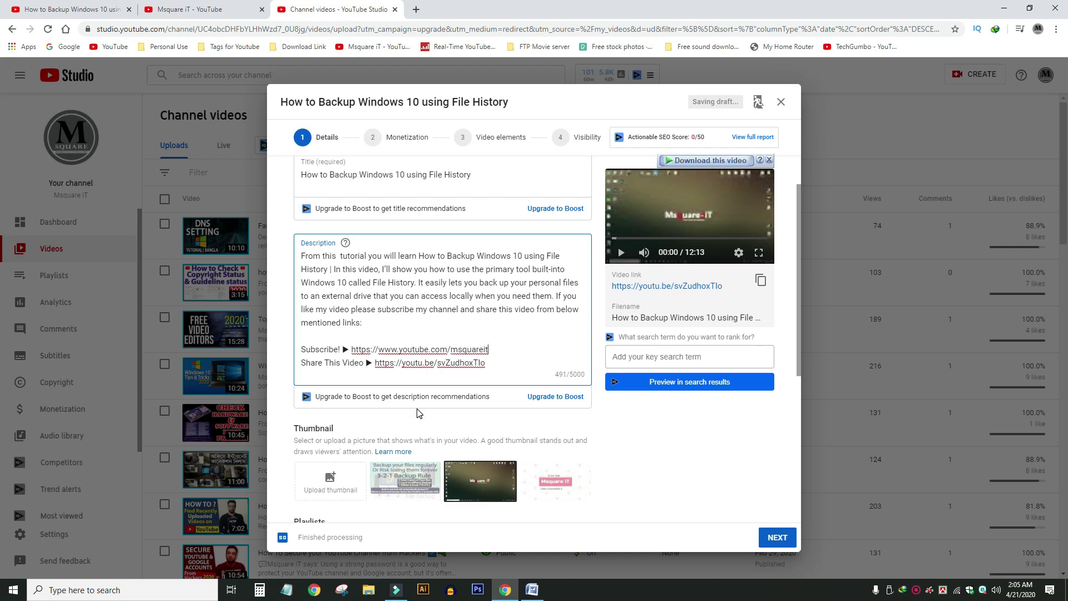
Add the heading "Windows 10 Tips & Tricks Playlist :" below the share link, separated by a blank line and followed by a new line.
{"action": "scroll", "coordinate": [456, 321], "scroll_direction": "down", "scroll_amount": 1}
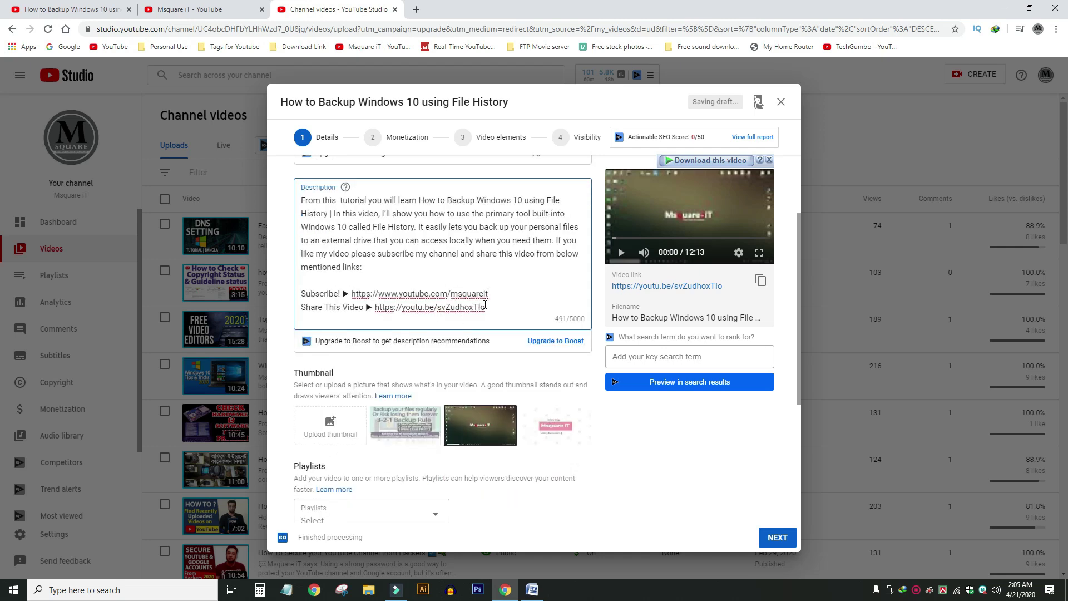
{"action": "key", "text": "Return"}
{"action": "key", "text": "Return"}
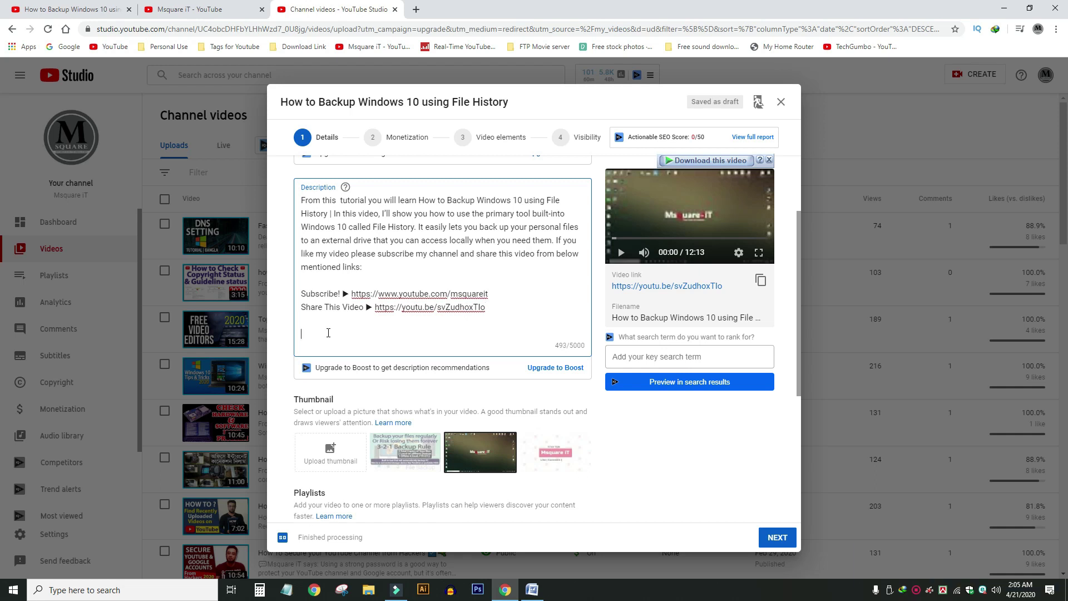
{"action": "key", "text": "ctrl+v"}
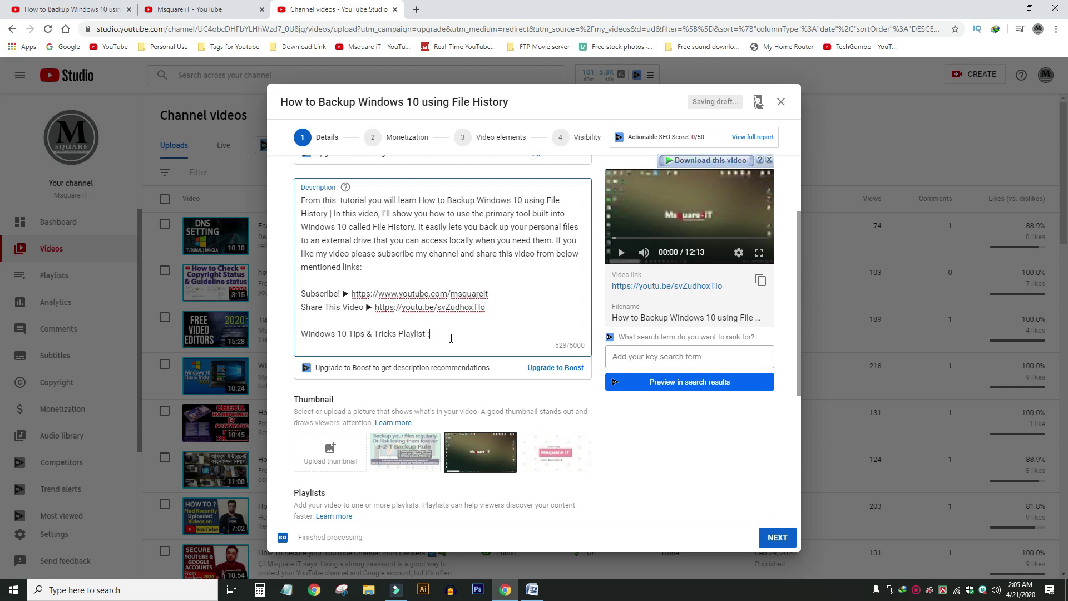
{"action": "key", "text": "Return"}
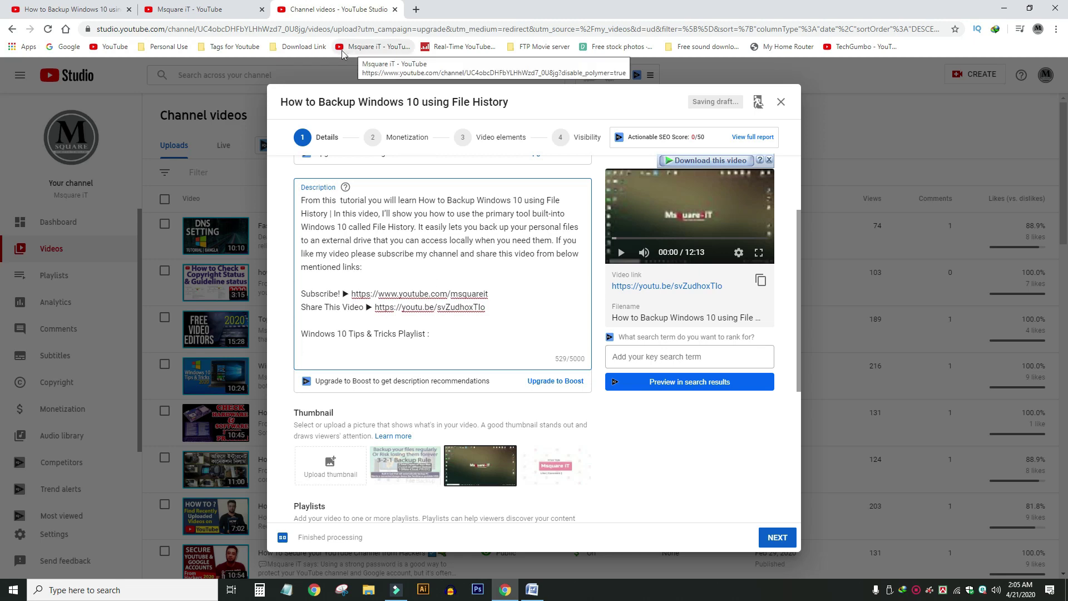
Open the Msquare iT channel's playlists outside the upload draft and go to the "Windows 10 Tips & Ticks" playlist.
{"action": "left_click", "coordinate": [218, 11]}
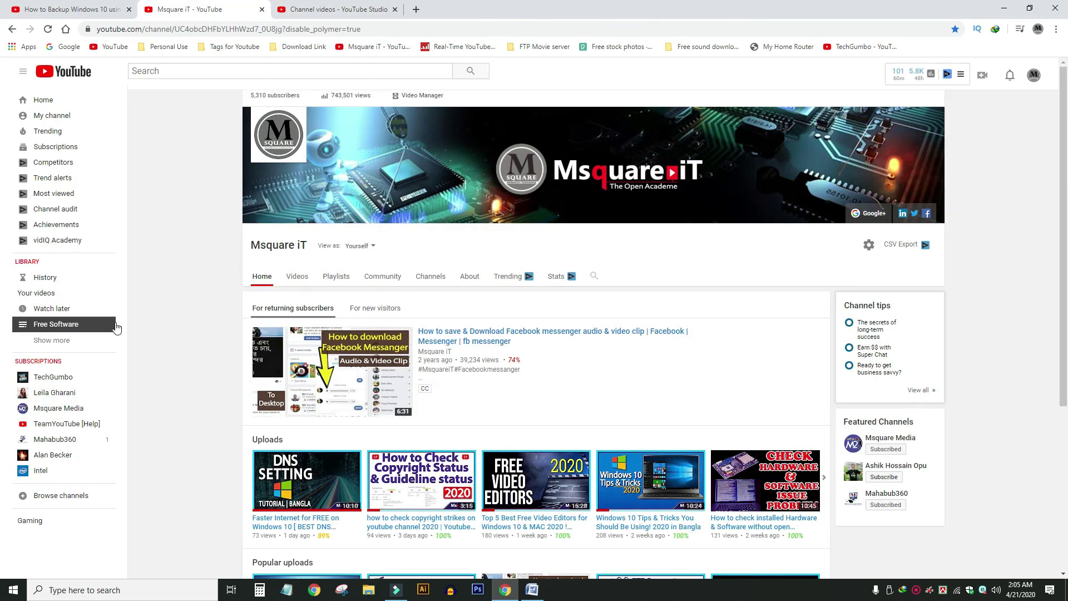
{"action": "left_click", "coordinate": [168, 47]}
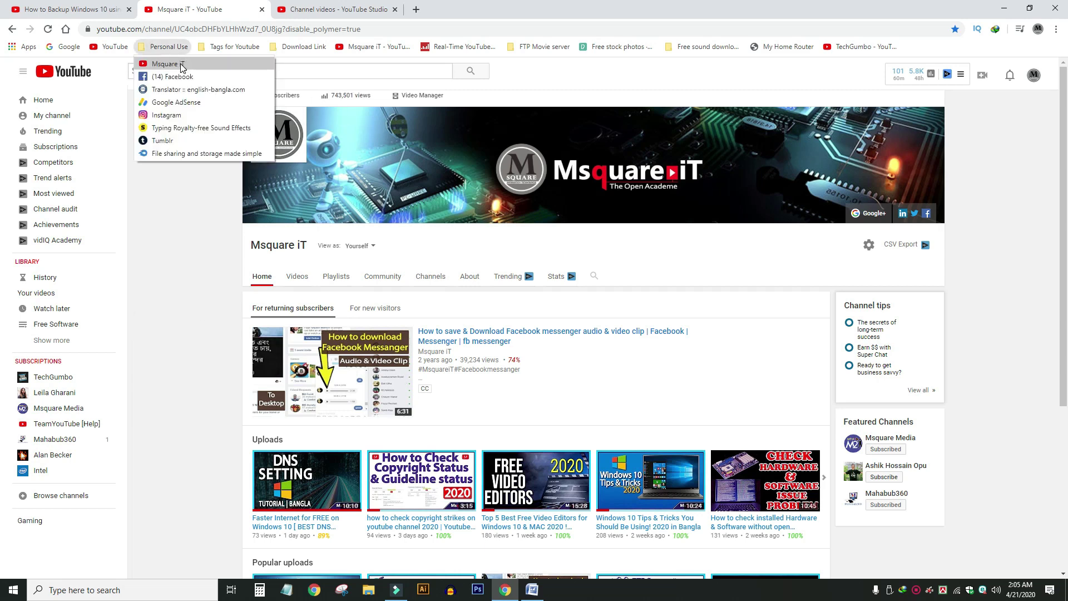
{"action": "left_click", "coordinate": [181, 64]}
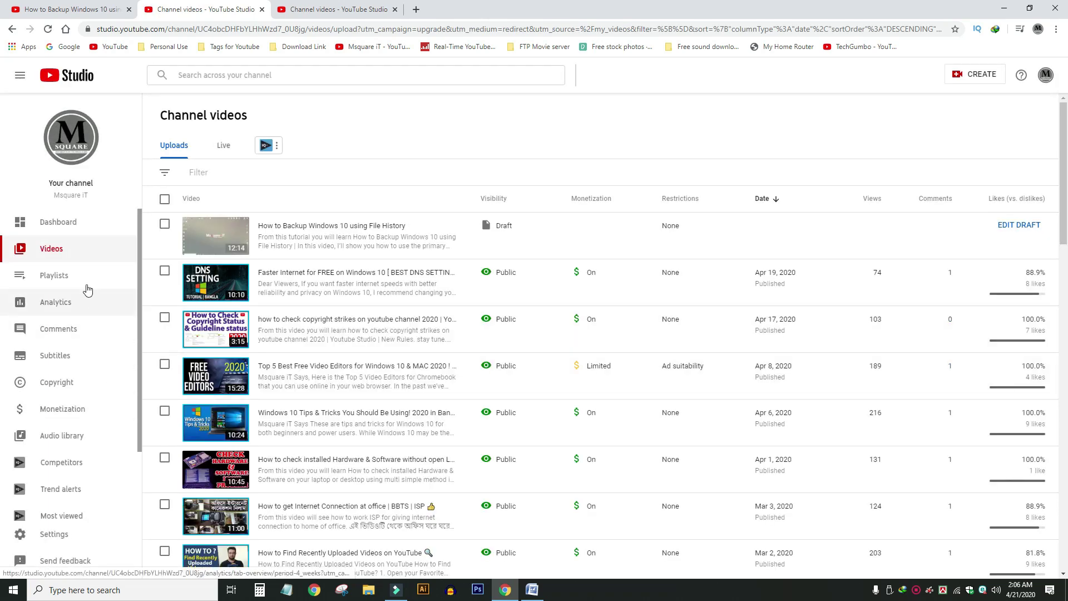
{"action": "left_click", "coordinate": [59, 278]}
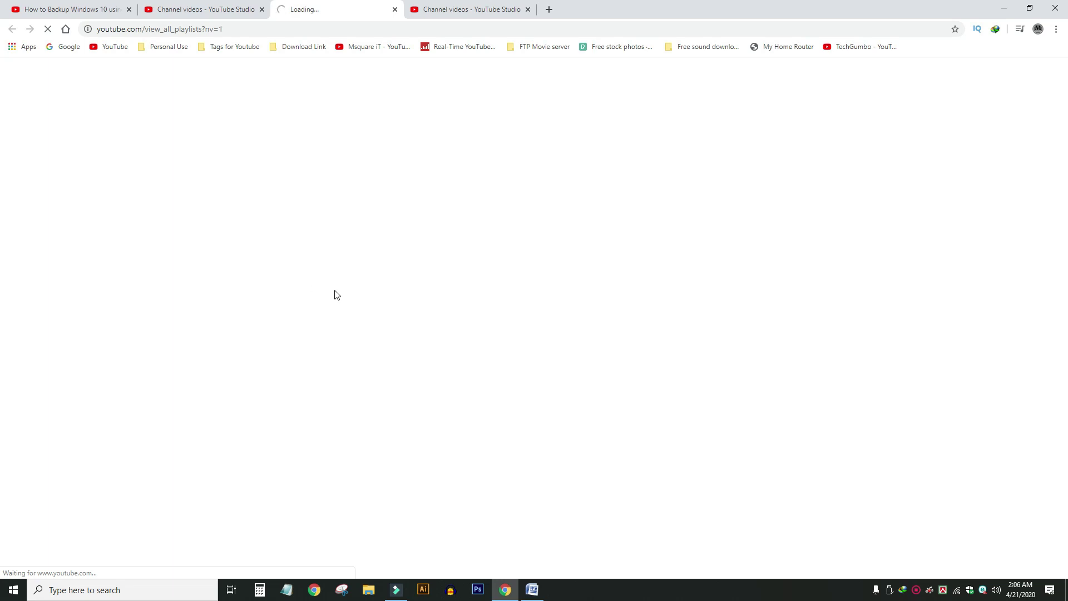
{"action": "scroll", "coordinate": [479, 286], "scroll_direction": "down", "scroll_amount": 1}
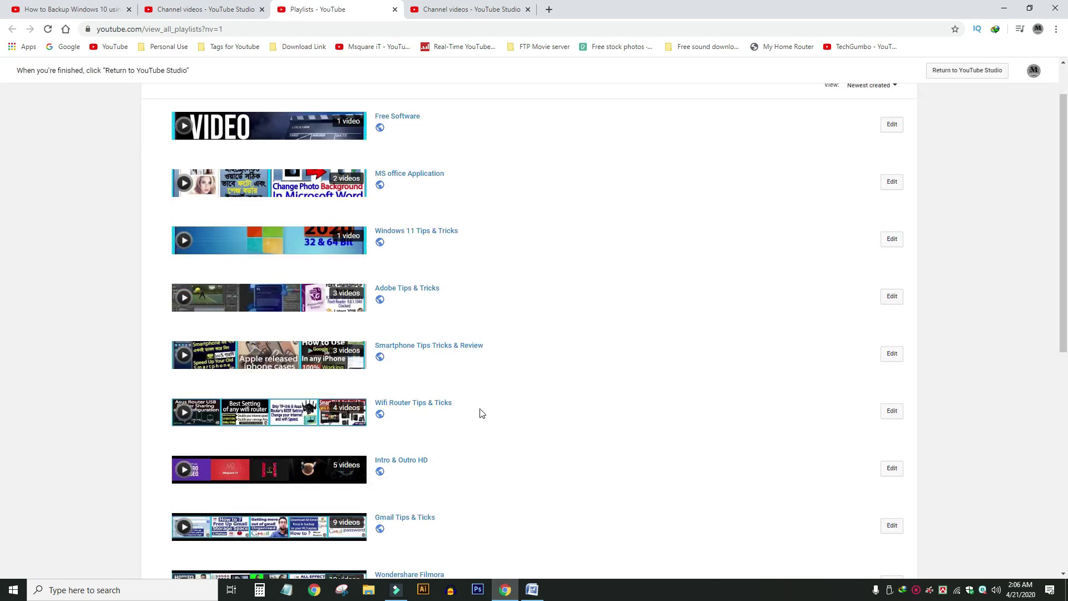
{"action": "scroll", "coordinate": [470, 426], "scroll_direction": "down", "scroll_amount": 5}
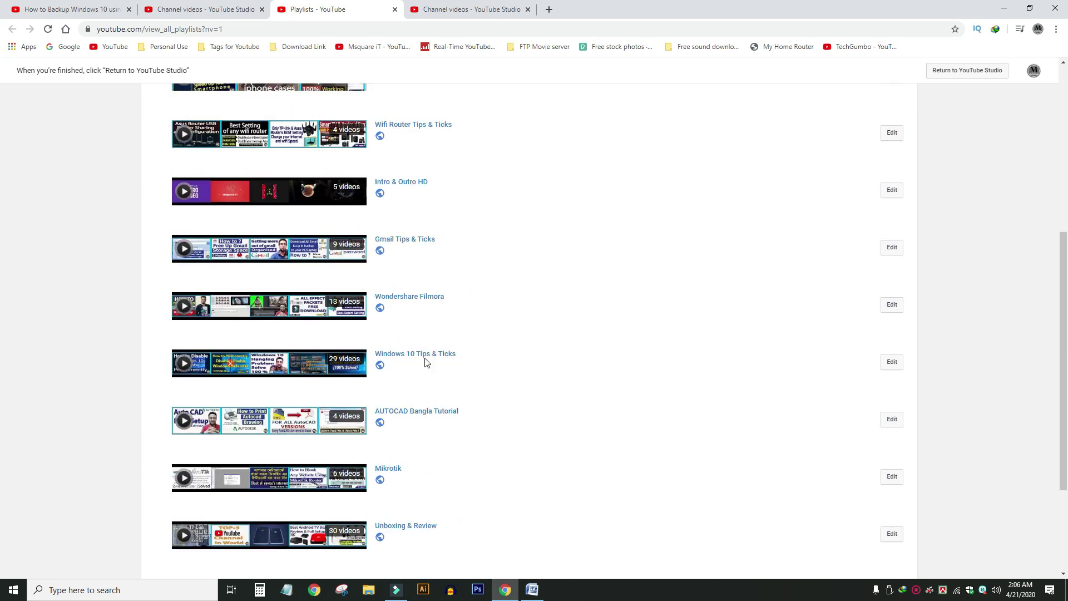
{"action": "left_click", "coordinate": [398, 359]}
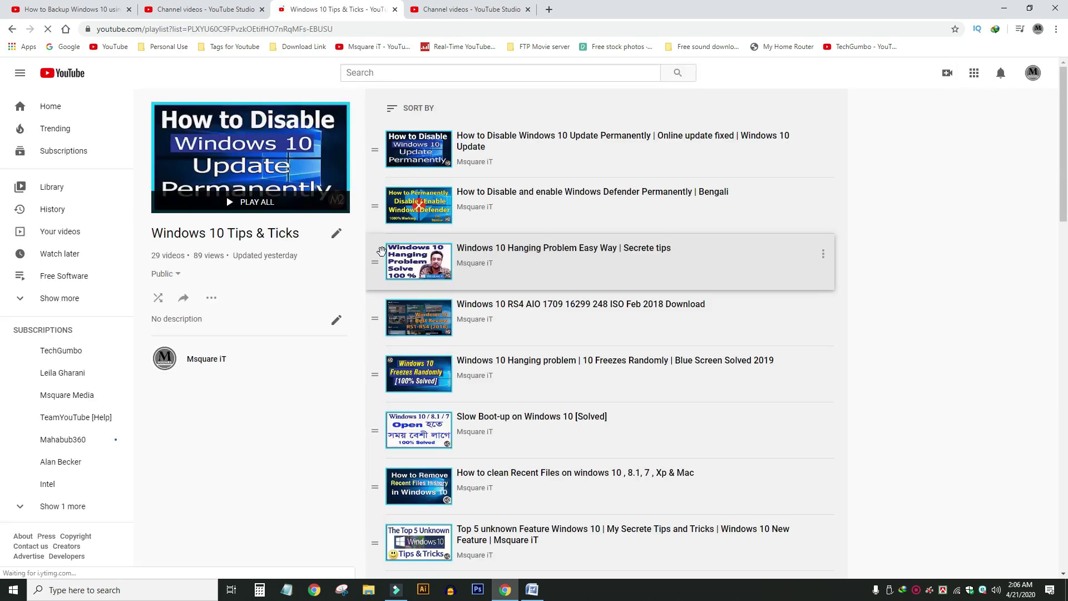
Copy the playlist's web address and paste it under the playlist heading in the draft video's description.
{"action": "left_click", "coordinate": [250, 30]}
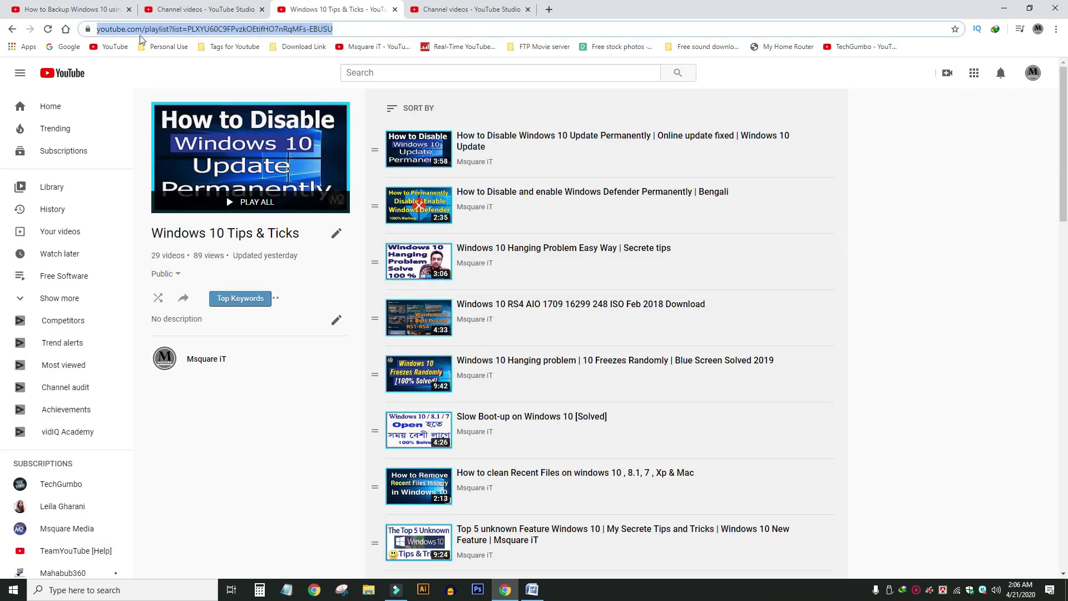
{"action": "right_click", "coordinate": [217, 33]}
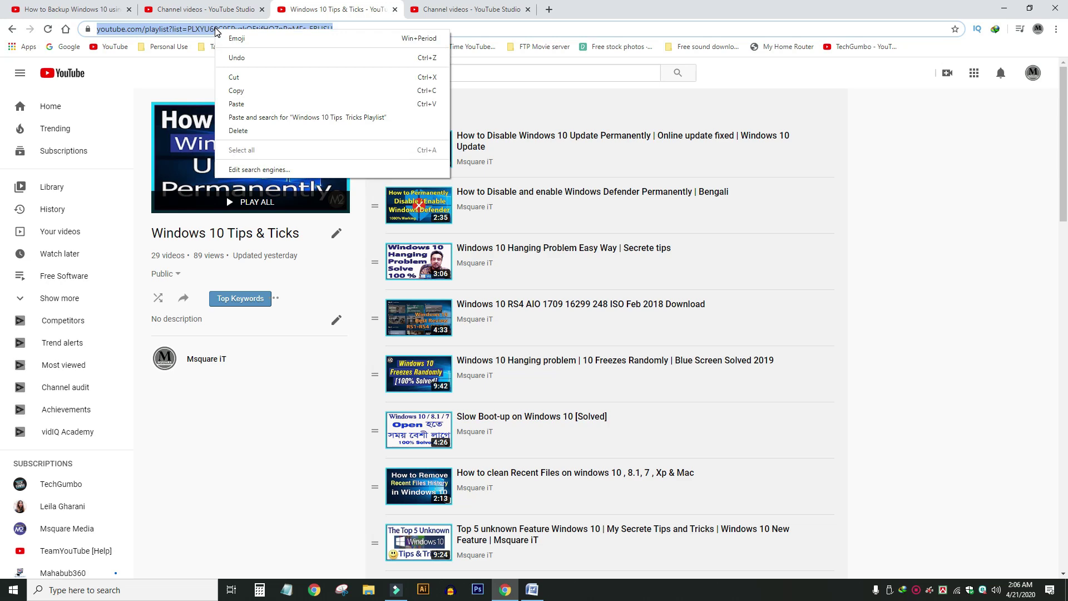
{"action": "left_click", "coordinate": [238, 90]}
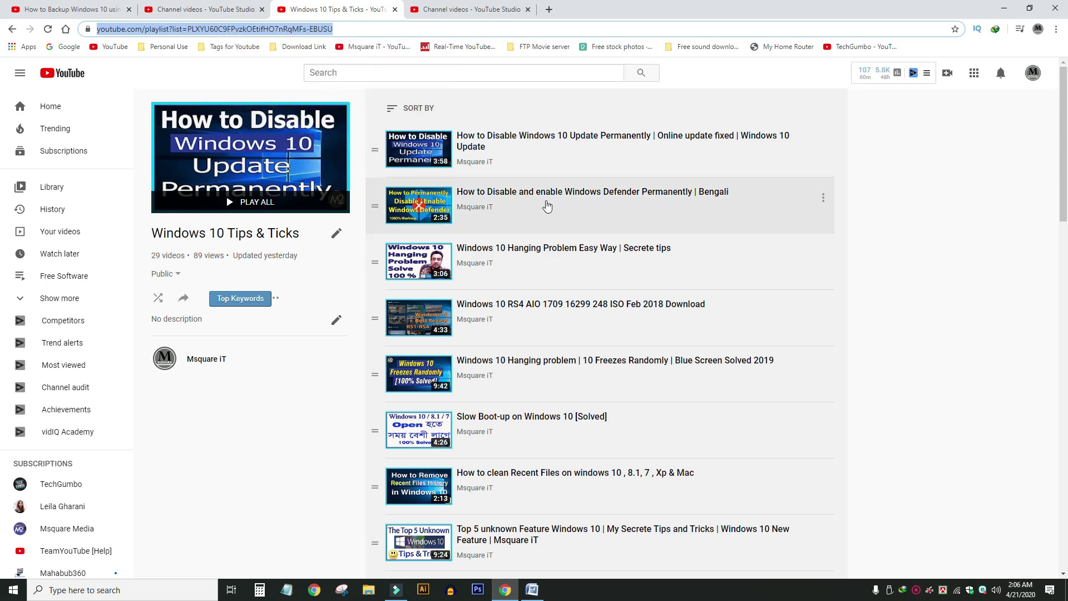
{"action": "left_click", "coordinate": [456, 13]}
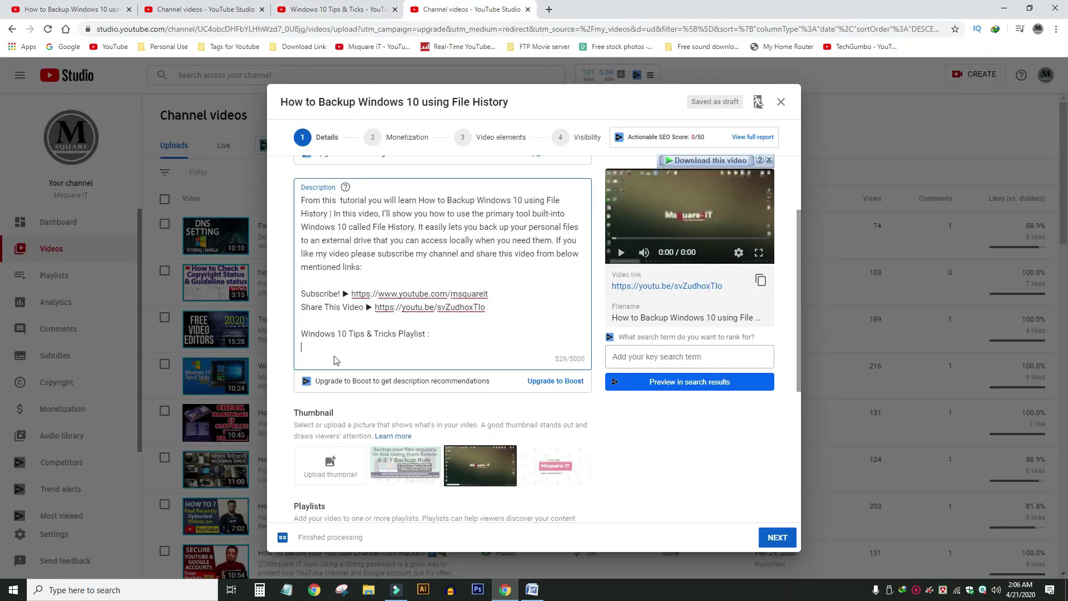
{"action": "key", "text": "ctrl+v"}
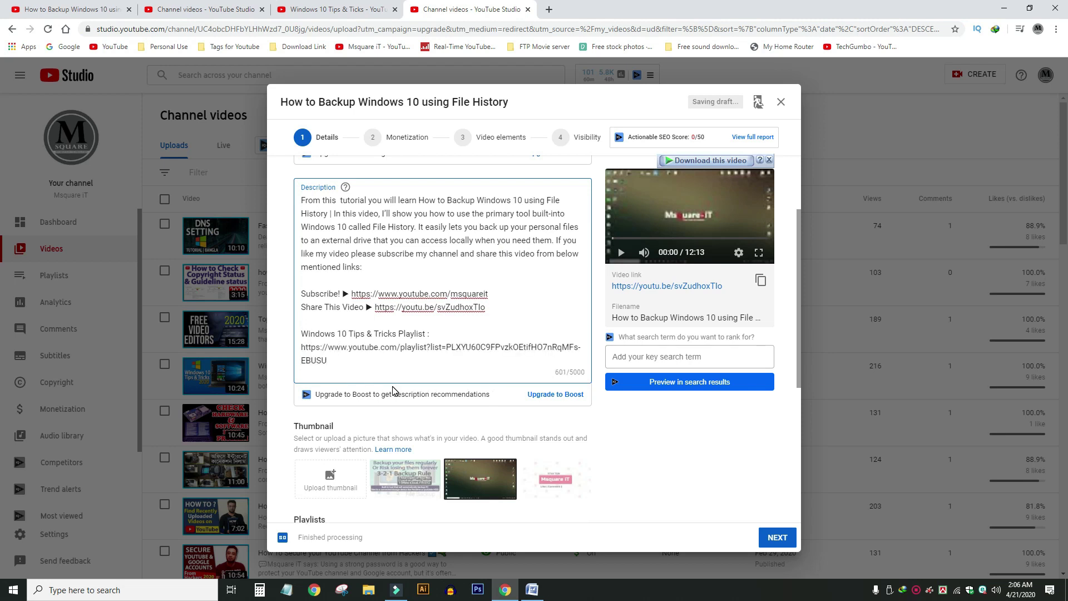
Add the lines "Twitter -" and "Facebook -" to the description, separated from the playlist link by a blank line.
{"action": "key", "text": "Return"}
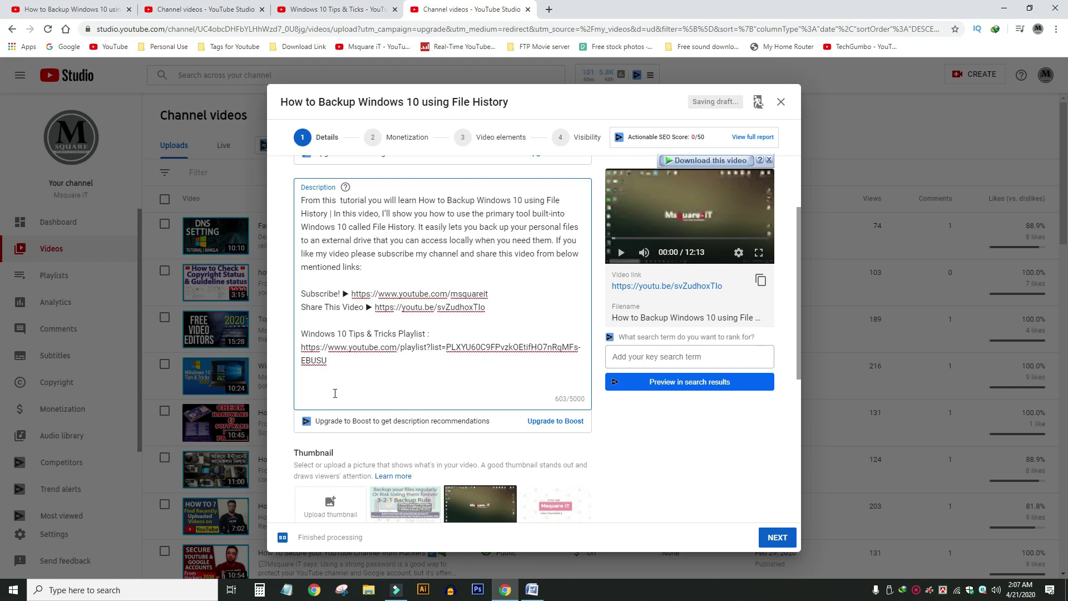
{"action": "key", "text": "ctrl+v"}
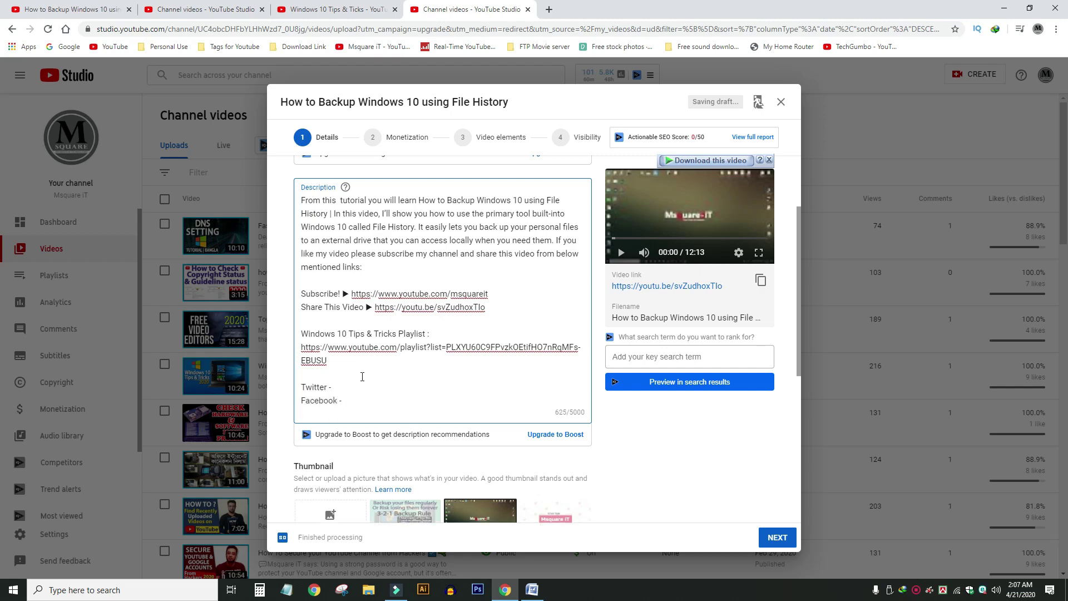
{"action": "scroll", "coordinate": [362, 377], "scroll_direction": "down", "scroll_amount": 1}
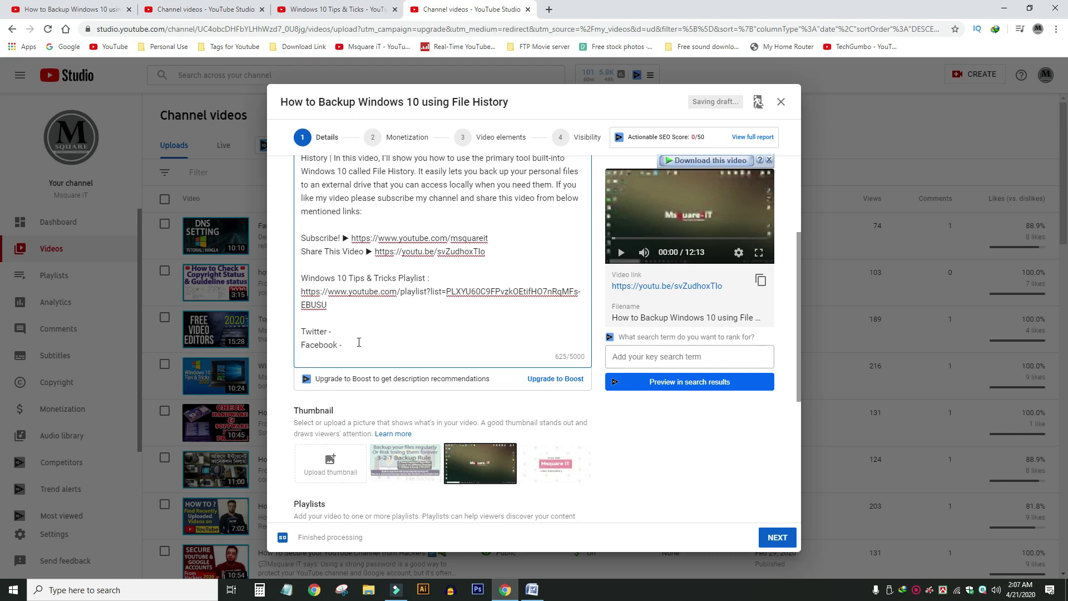
Open Facebook in a new browser tab and go to the Msquare iT page.
{"action": "left_click", "coordinate": [549, 10]}
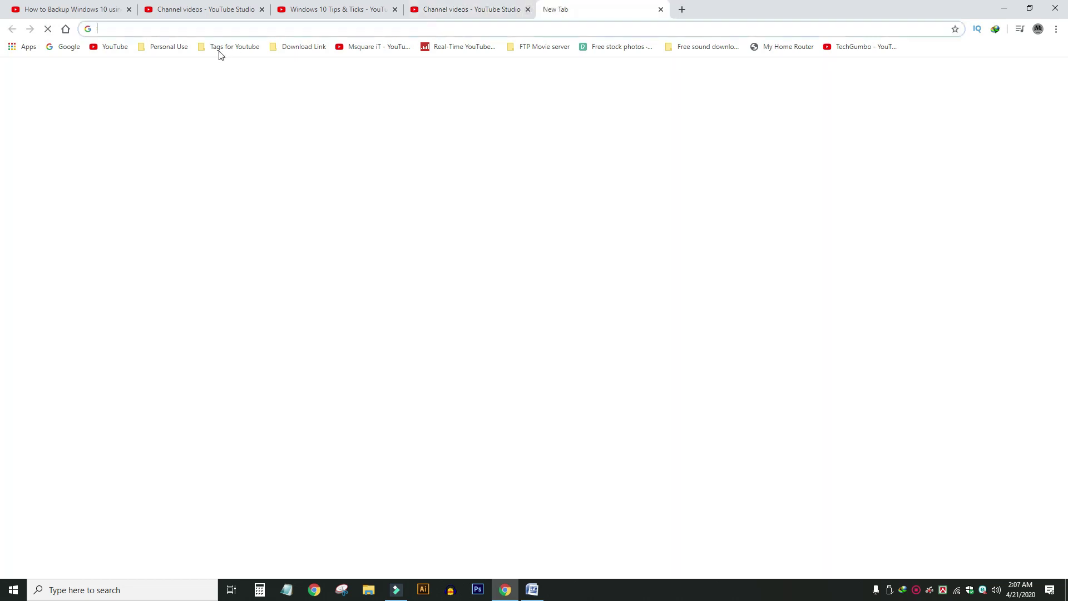
{"action": "left_click", "coordinate": [161, 47]}
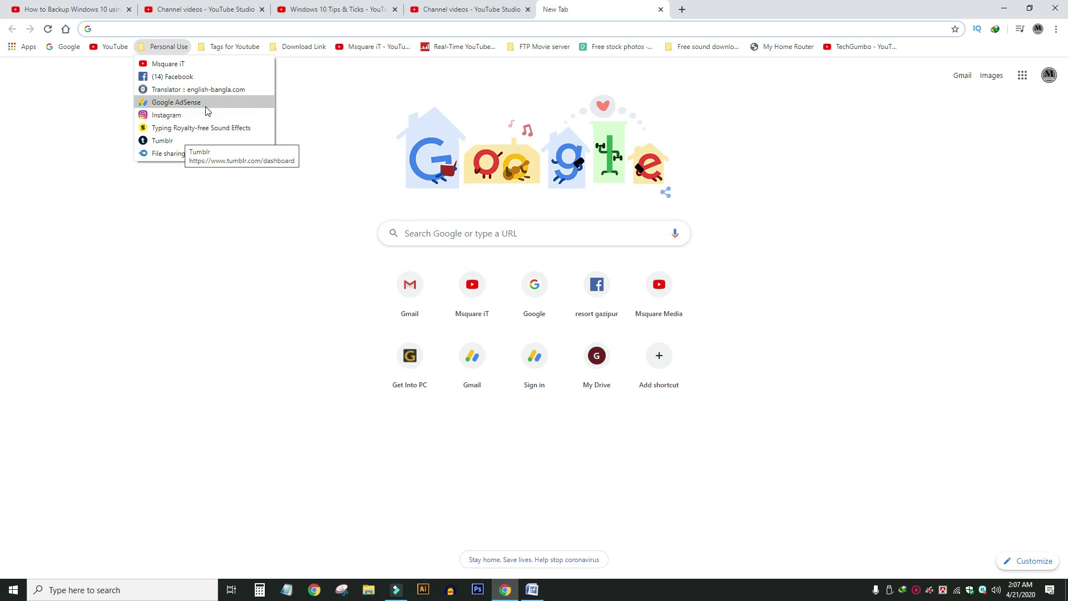
{"action": "left_click", "coordinate": [176, 77]}
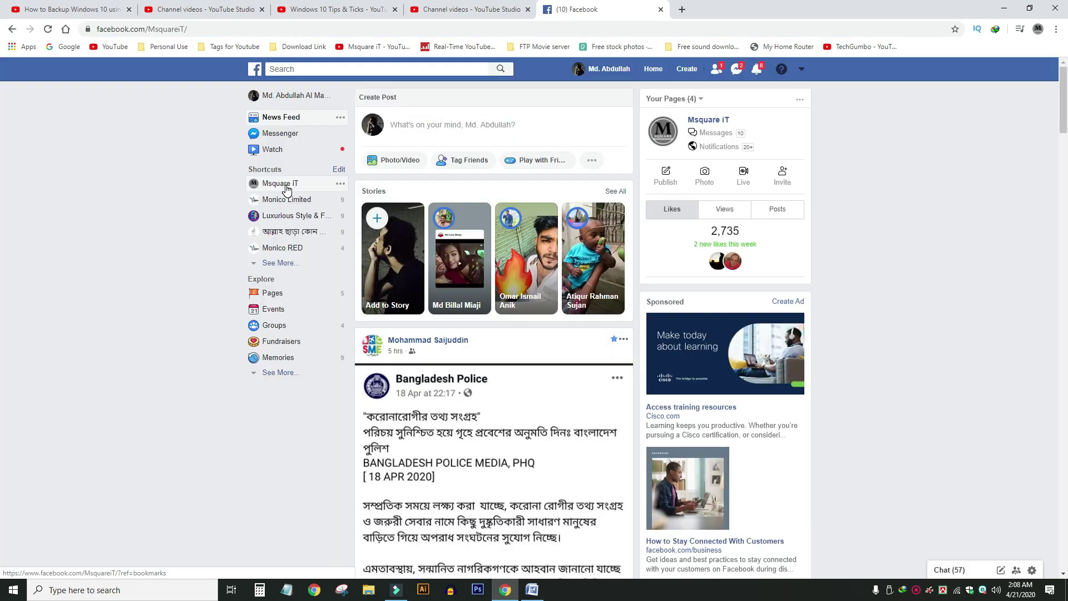
{"action": "left_click", "coordinate": [287, 187]}
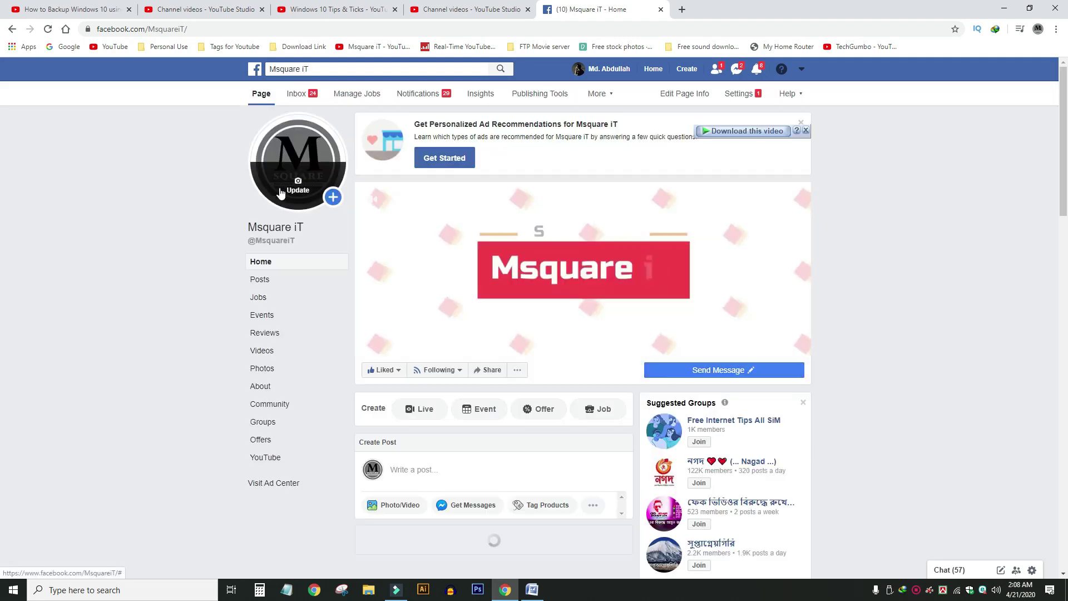
Copy the Facebook page's address and paste it after "Facebook -" in the draft video's description on YouTube Studio.
{"action": "left_click", "coordinate": [189, 30]}
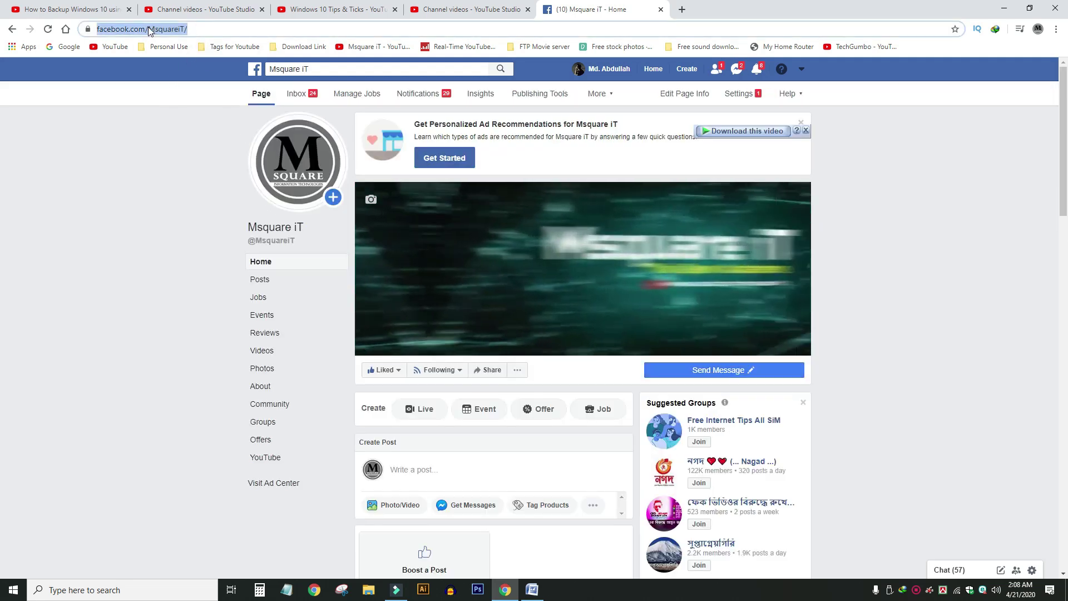
{"action": "right_click", "coordinate": [149, 31]}
{"action": "left_click", "coordinate": [170, 86]}
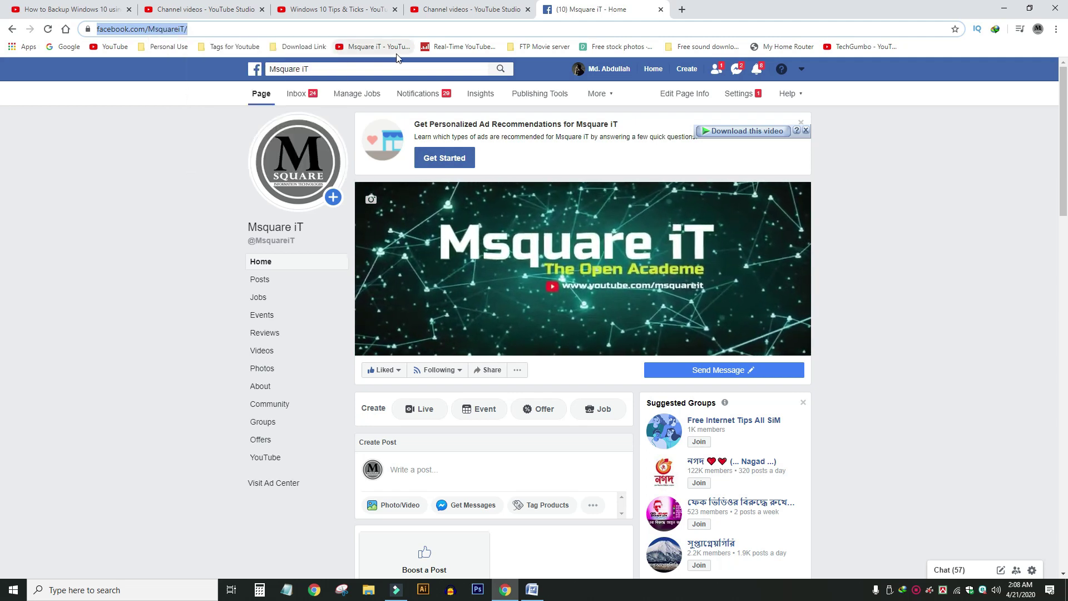
{"action": "left_click", "coordinate": [450, 11]}
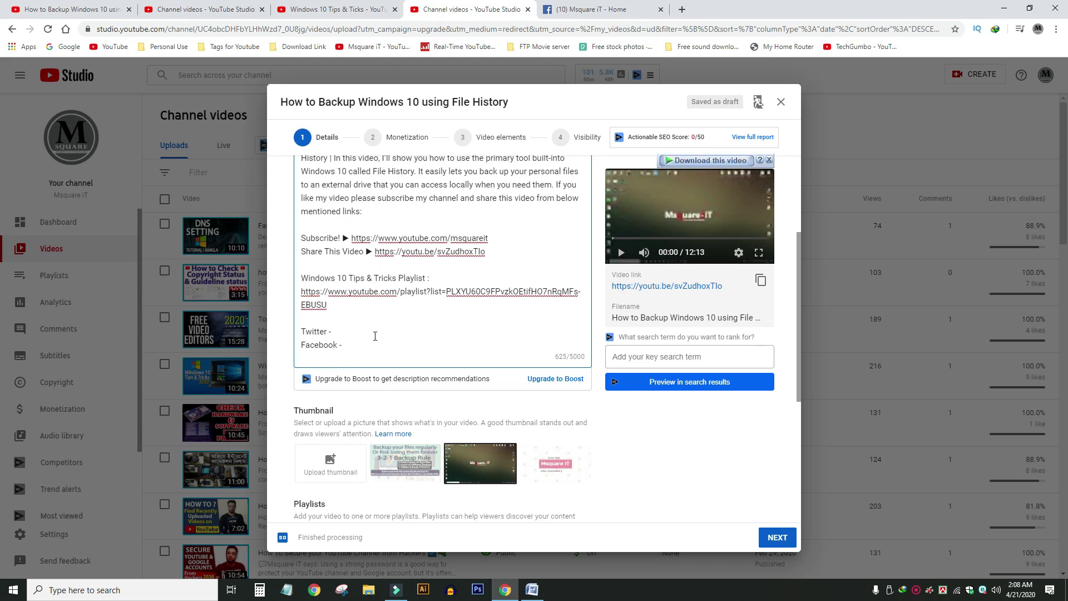
{"action": "key", "text": "ctrl+v"}
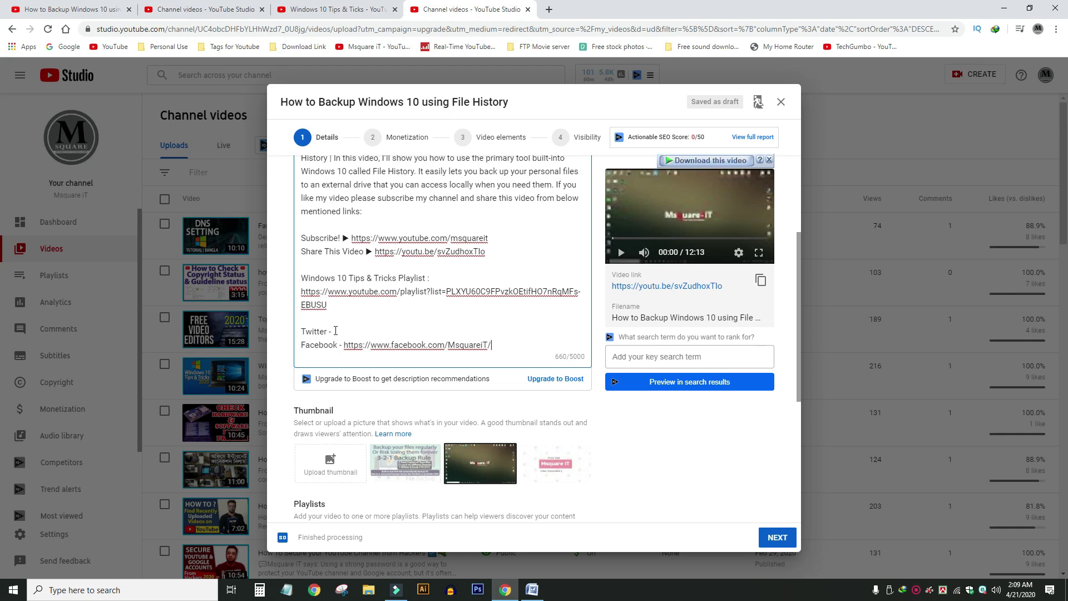
Remove the "Twitter -" line from the draft video's description.
{"action": "left_click_drag", "start_coordinate": [335, 331], "coordinate": [302, 331]}
{"action": "key", "text": "BackSpace"}
{"action": "key", "text": "BackSpace"}
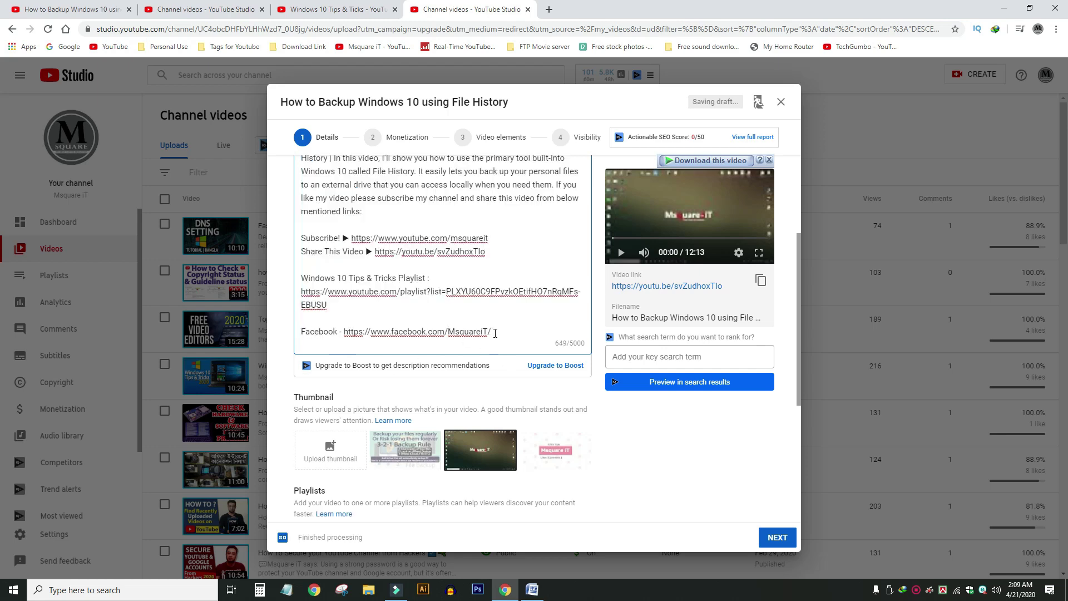
Add the heading "Search Tags:" below the Facebook link in the description, separated by a blank line.
{"action": "key", "text": "Return"}
{"action": "key", "text": "Return"}
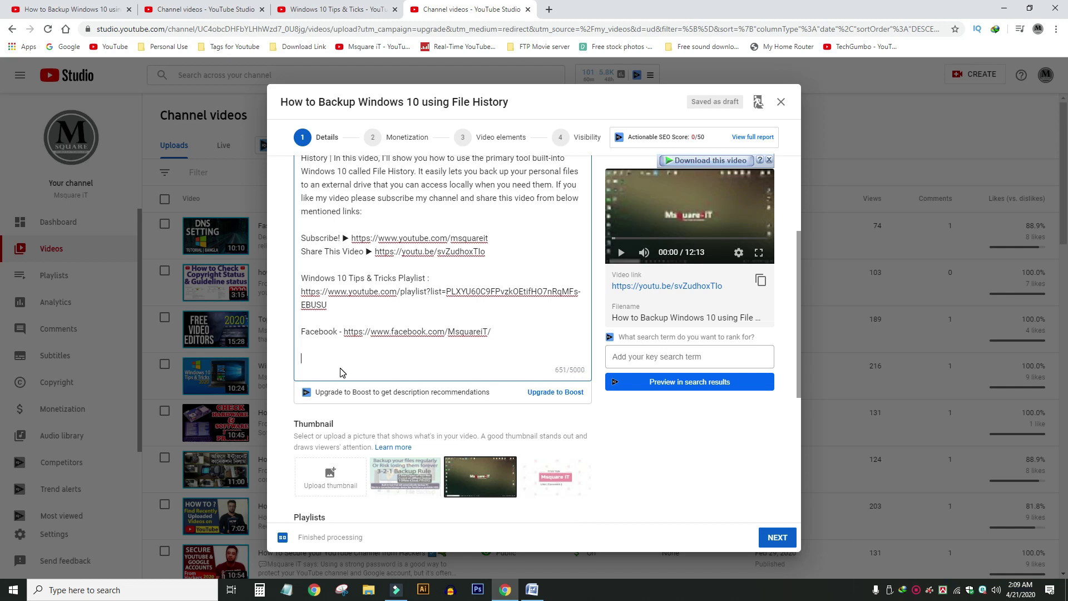
{"action": "type", "text": "Search Tags:"}
{"action": "scroll", "coordinate": [370, 307], "scroll_direction": "down", "scroll_amount": 1}
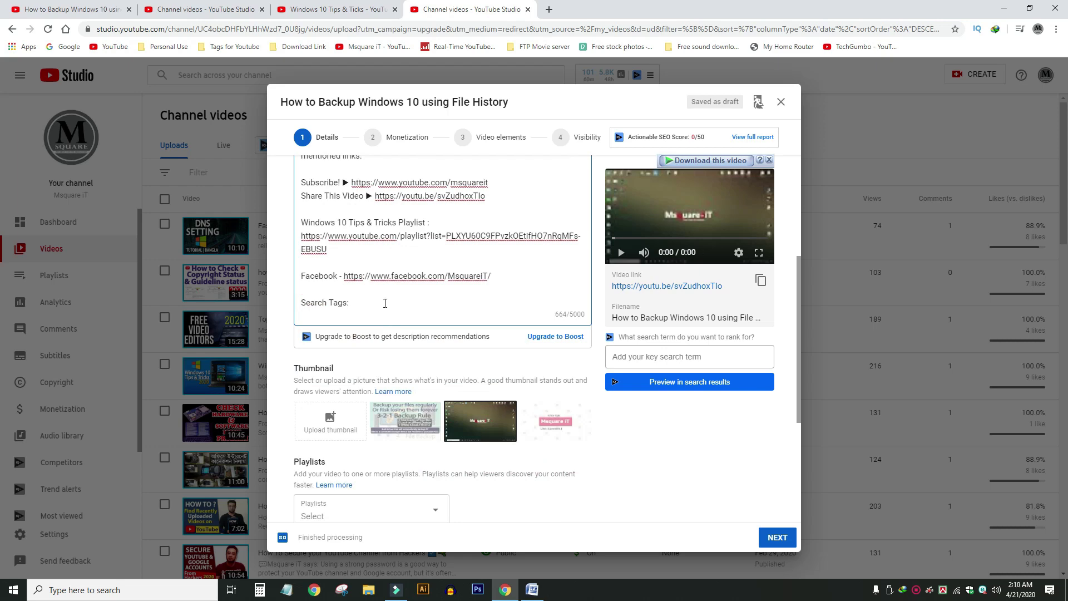
Copy the whole keyword list from the Word document and paste it after "Search Tags:" in the YouTube Studio description.
{"action": "key", "text": "alt+Tab"}
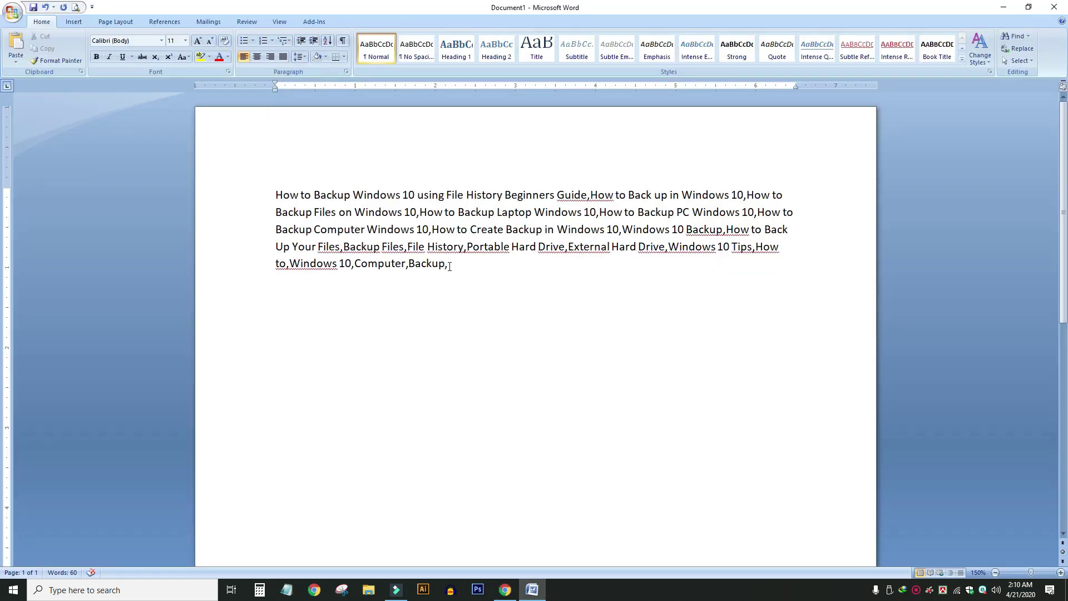
{"action": "left_click_drag", "start_coordinate": [450, 265], "coordinate": [275, 195]}
{"action": "right_click", "coordinate": [306, 199]}
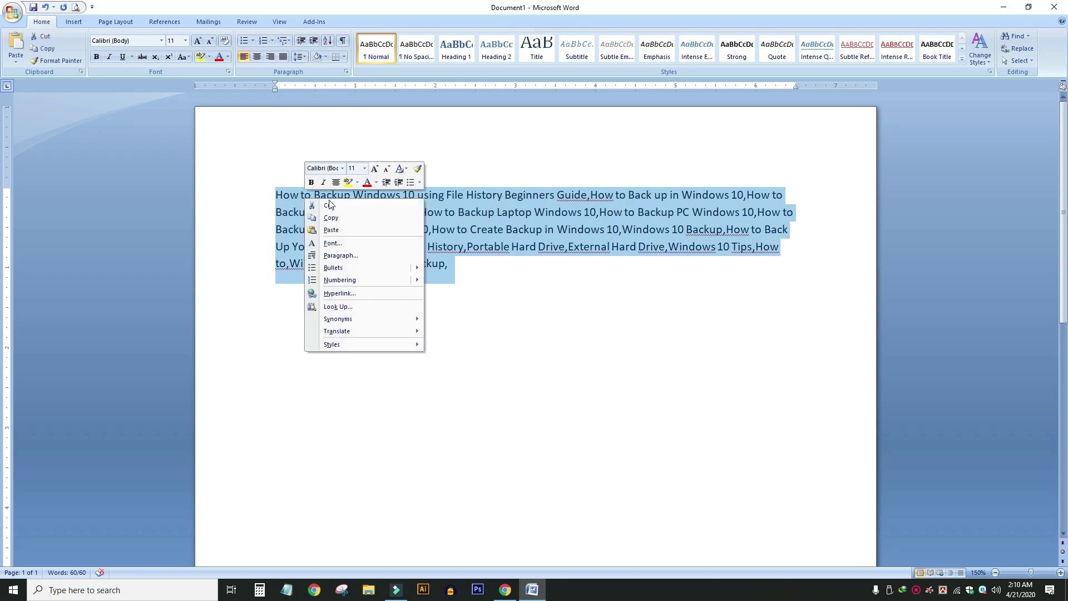
{"action": "left_click", "coordinate": [334, 219]}
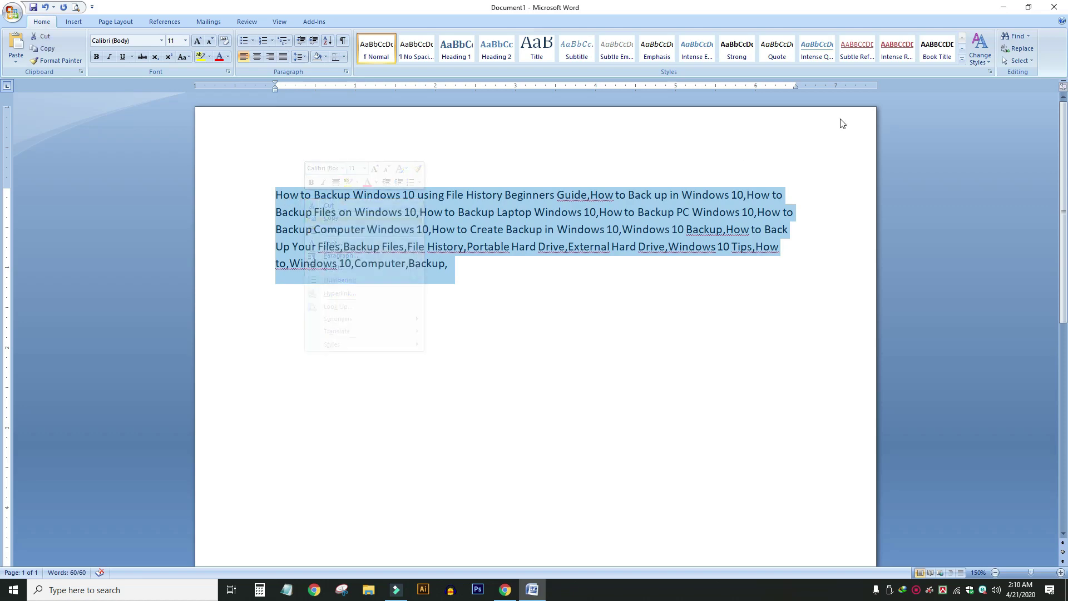
{"action": "left_click", "coordinate": [1004, 8]}
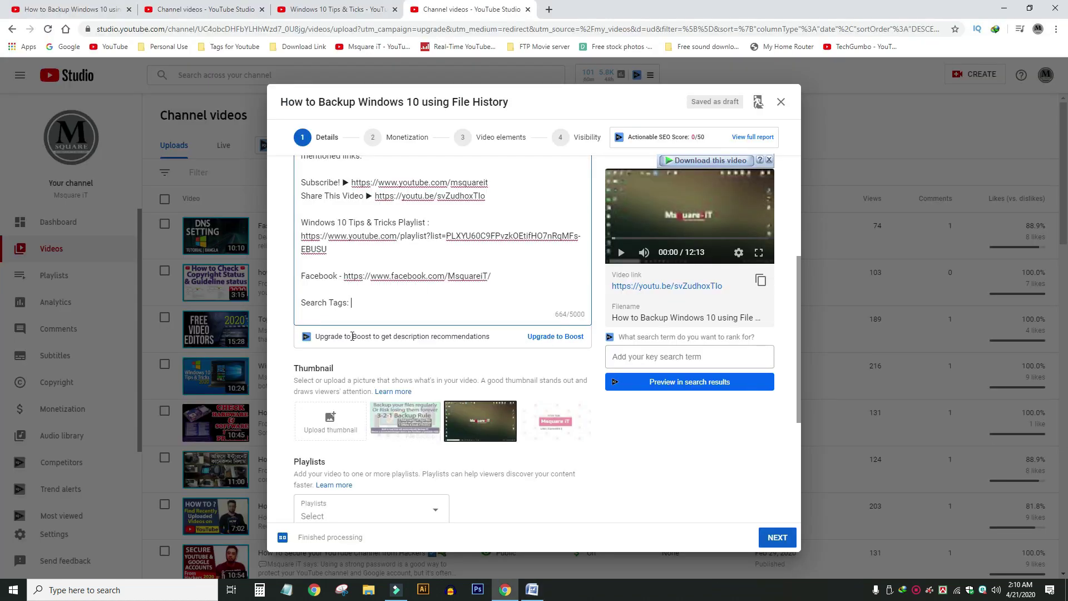
{"action": "key", "text": "ctrl+v"}
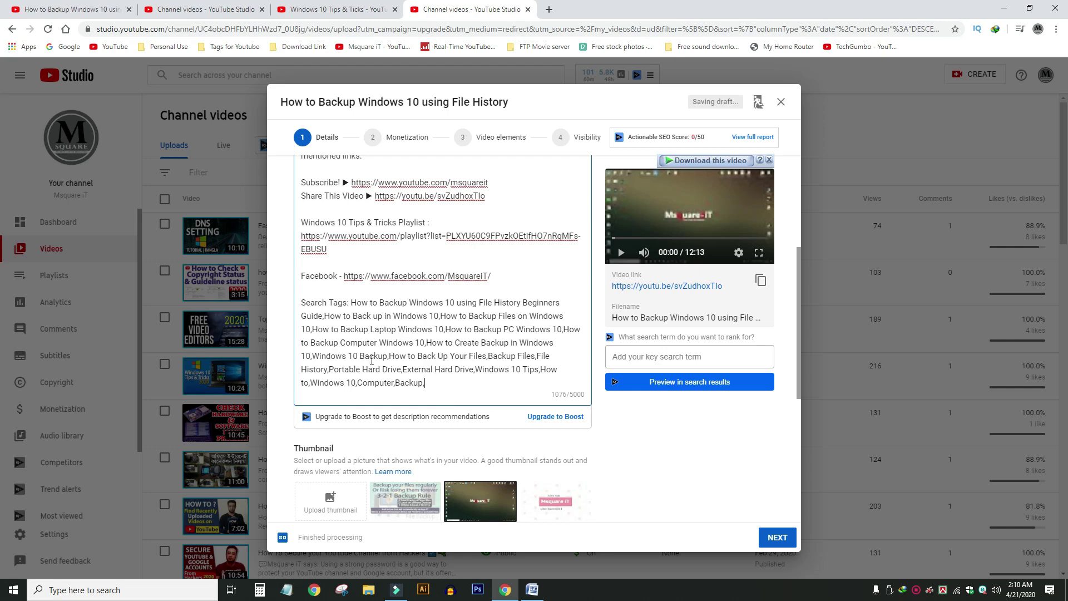
Move the pasted keywords onto their own line below "Search Tags:" and append "2020," to the list.
{"action": "left_click", "coordinate": [351, 303]}
{"action": "key", "text": "Return"}
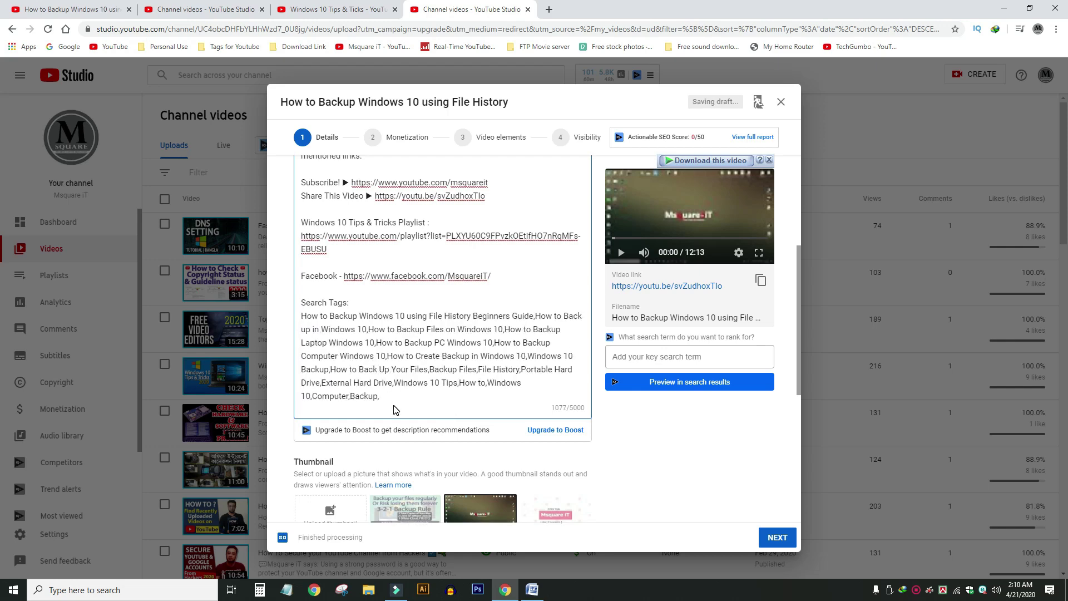
{"action": "left_click", "coordinate": [394, 402]}
{"action": "type", "text": "2020,"}
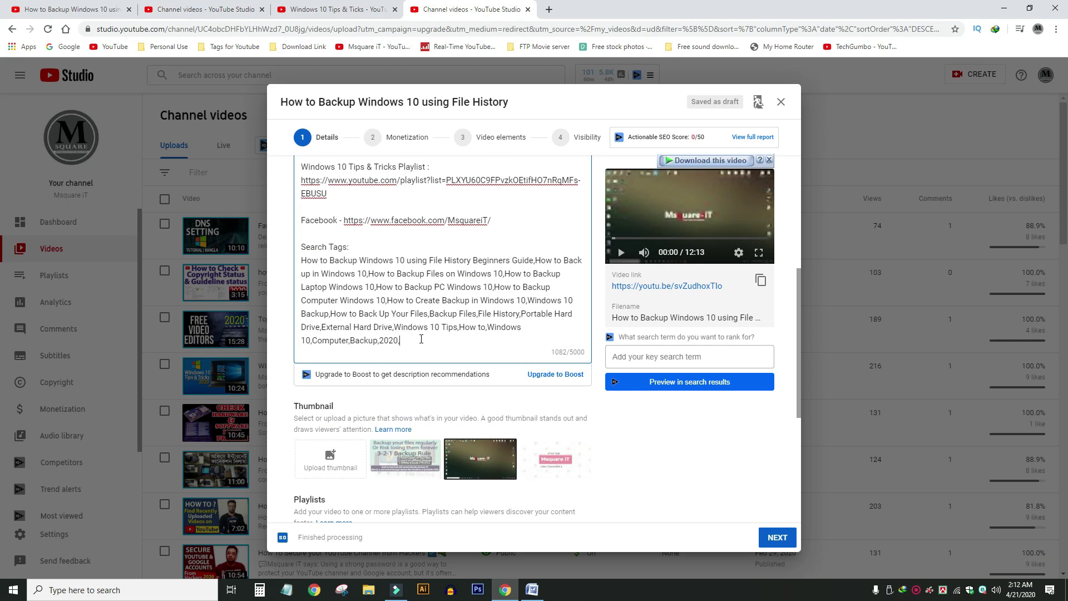
Add the heading "The End:" after the keywords, separated by a blank line, and paste the closing Msquare iT channel paragraph under it.
{"action": "key", "text": "Return"}
{"action": "key", "text": "Return"}
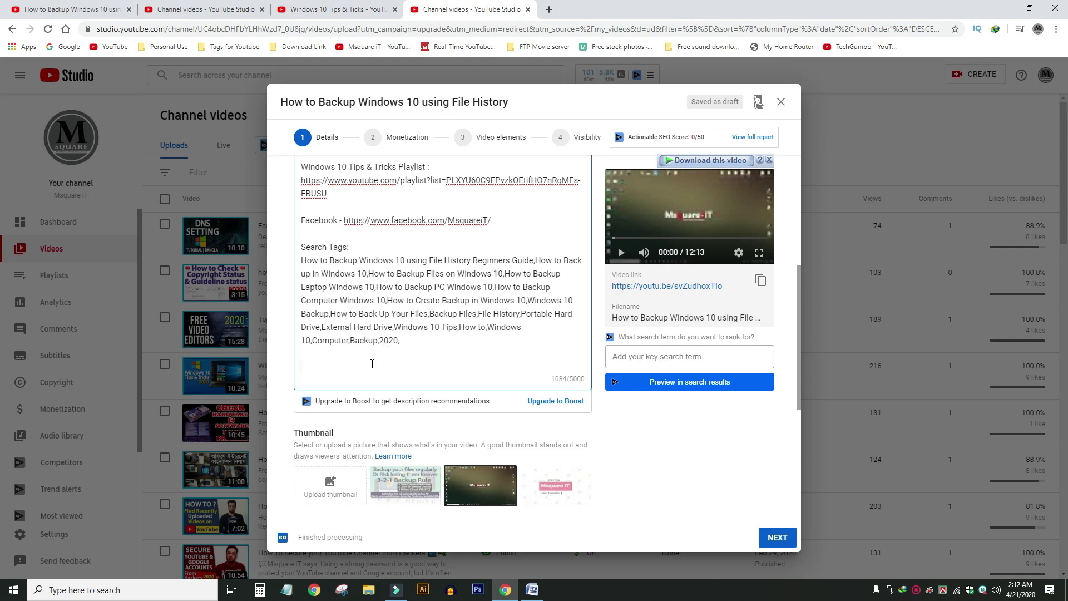
{"action": "type", "text": "The END"}
{"action": "key", "text": "BackSpace"}
{"action": "key", "text": "BackSpace"}
{"action": "type", "text": "nds"}
{"action": "key", "text": "Return"}
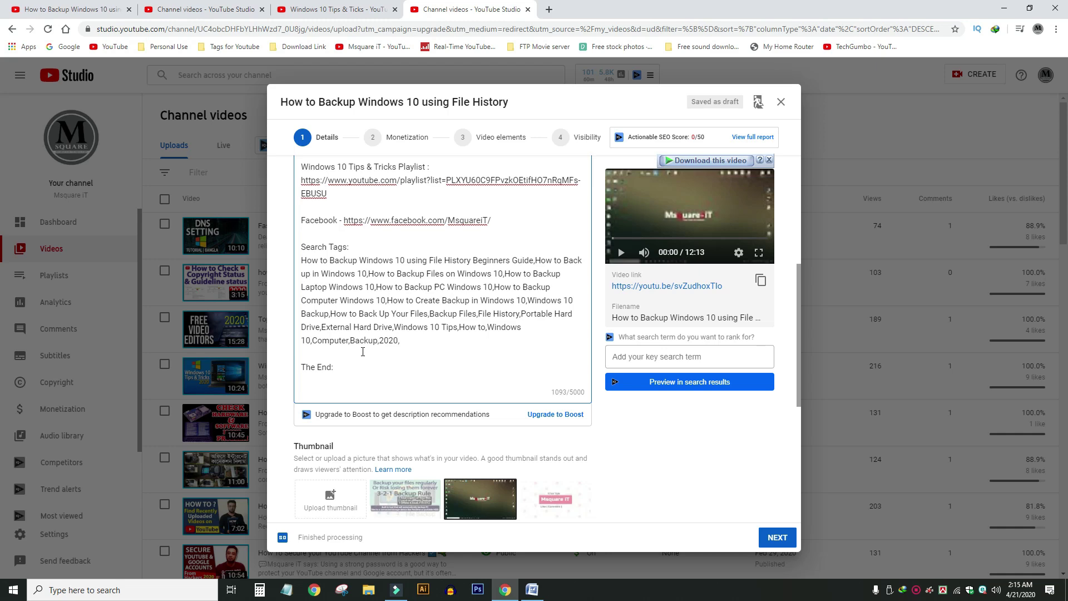
{"action": "key", "text": "ctrl+v"}
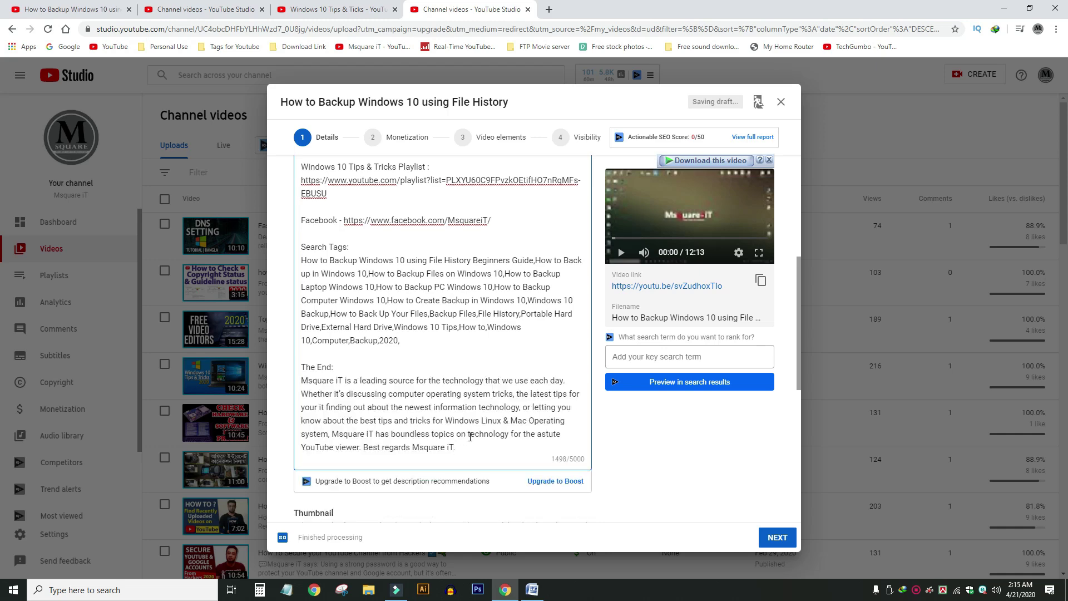
Insert the heading "More Related Videos:" between the Facebook link and the search tags in the description.
{"action": "scroll", "coordinate": [470, 437], "scroll_direction": "down", "scroll_amount": 3}
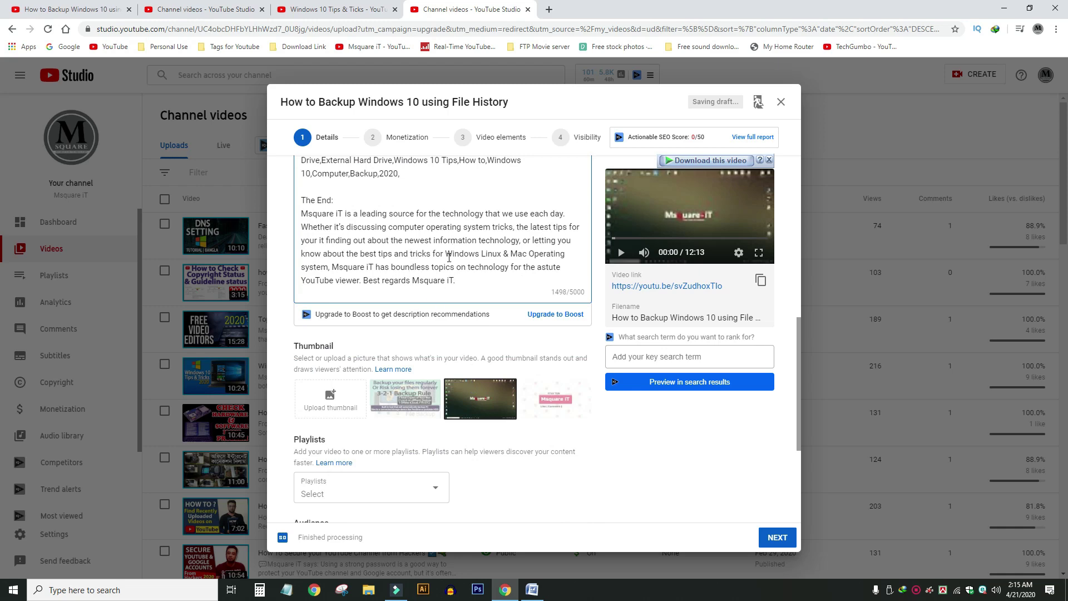
{"action": "scroll", "coordinate": [449, 258], "scroll_direction": "up", "scroll_amount": 6}
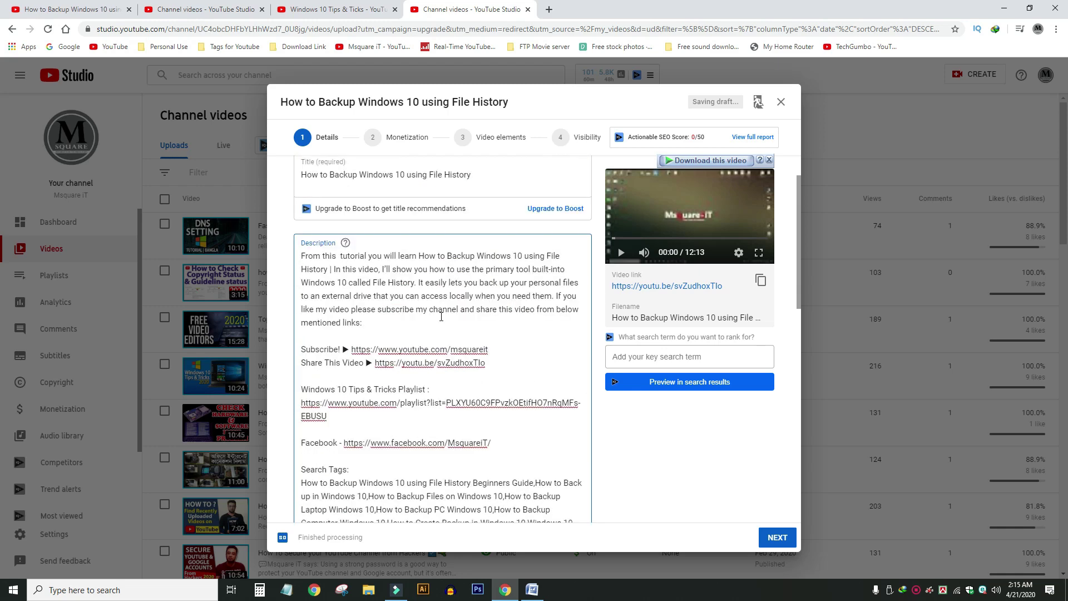
{"action": "scroll", "coordinate": [442, 316], "scroll_direction": "down", "scroll_amount": 2}
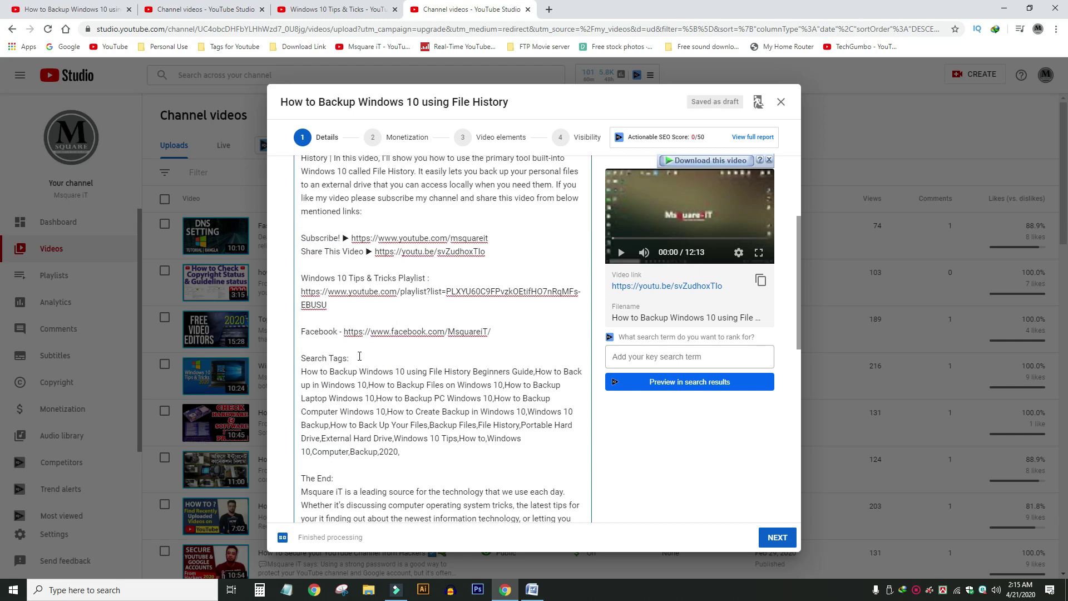
{"action": "left_click", "coordinate": [512, 333]}
{"action": "key", "text": "Return"}
{"action": "key", "text": "Return"}
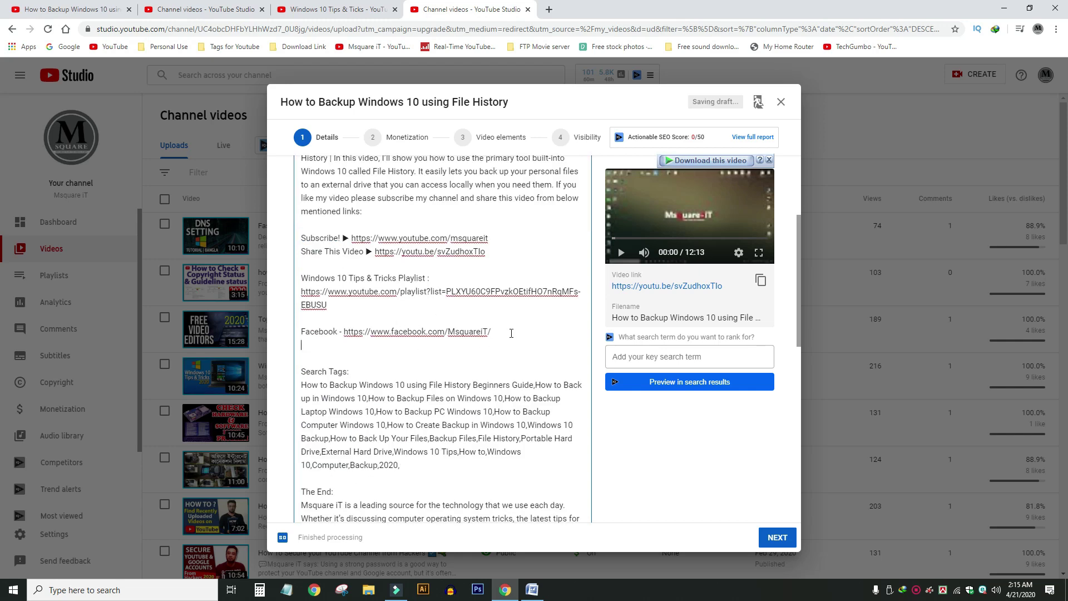
{"action": "type", "text": "More "}
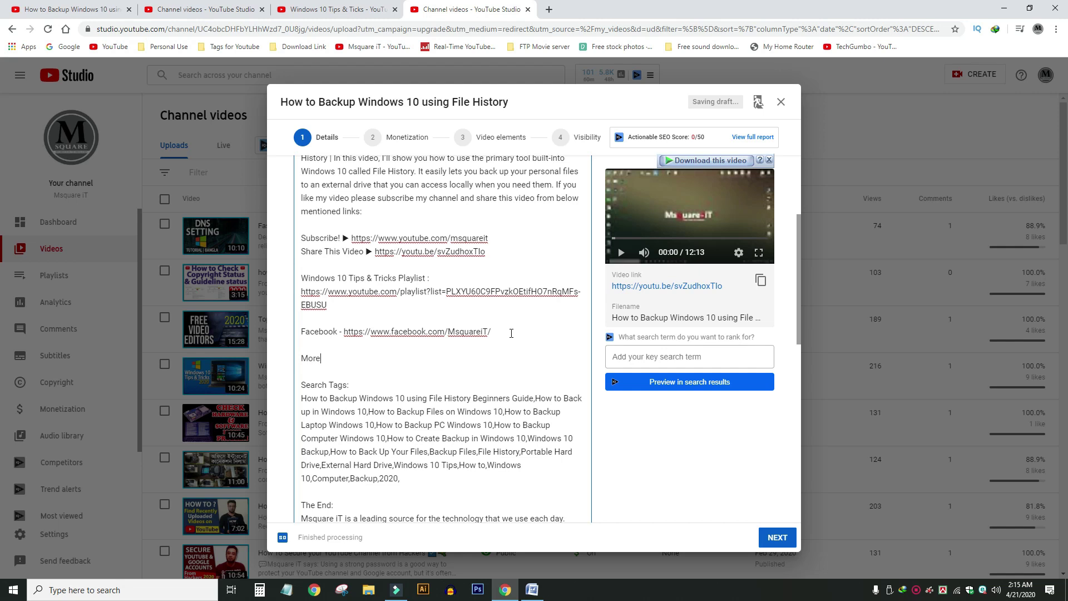
{"action": "type", "text": "Related Videos:"}
{"action": "key", "text": "Return"}
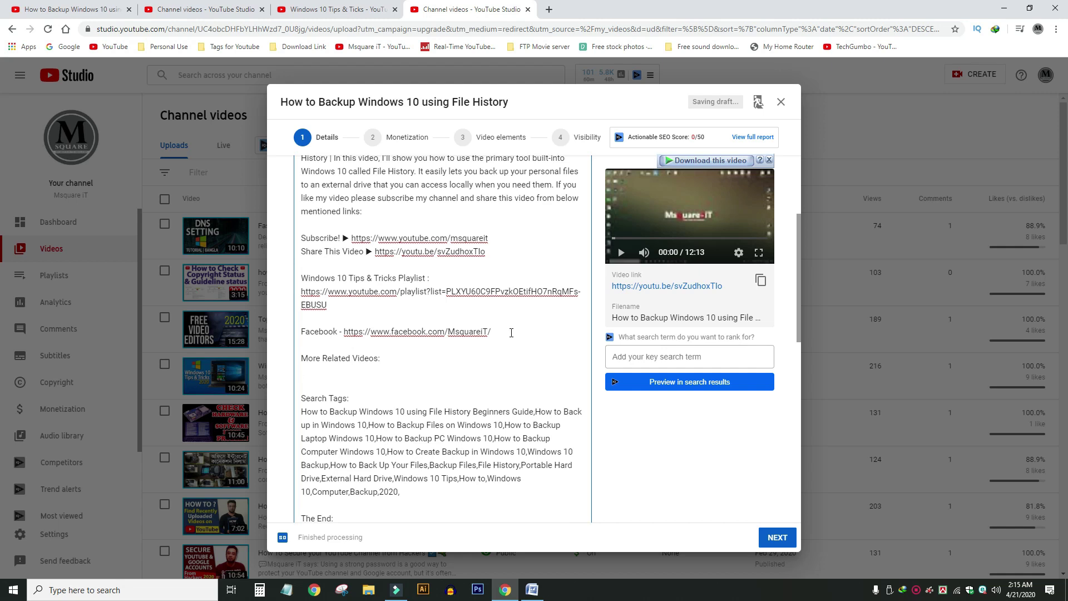
Copy the ► symbol from the Subscribe line onto three lines under "More Related Videos:" and delete the extra blank lines below.
{"action": "left_click_drag", "start_coordinate": [347, 238], "coordinate": [343, 240]}
{"action": "key", "text": "ctrl+c"}
{"action": "left_click", "coordinate": [390, 361]}
{"action": "key", "text": "Return"}
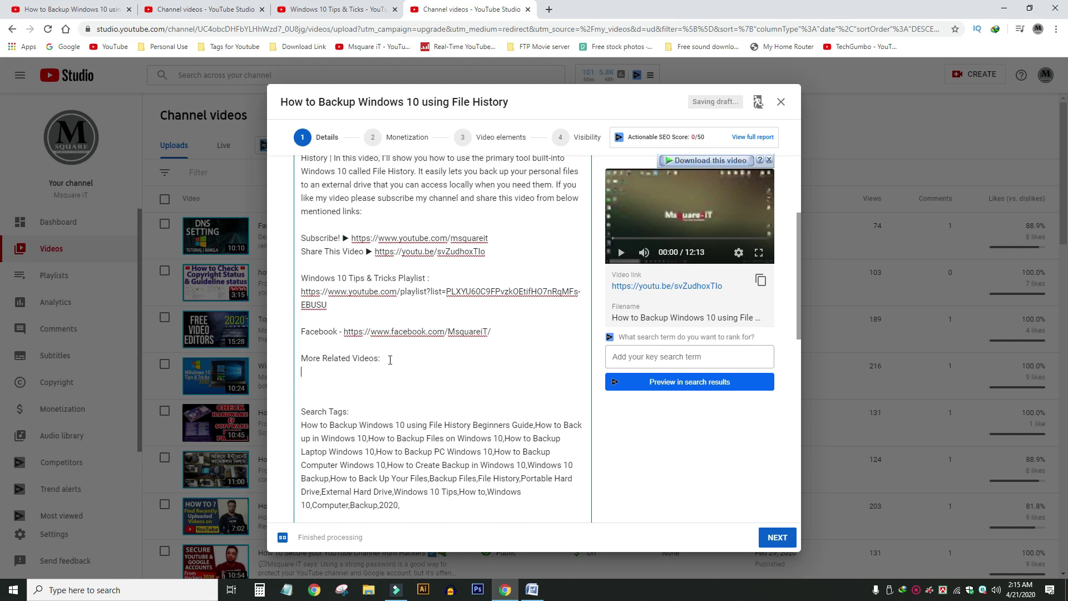
{"action": "key", "text": "ctrl+v"}
{"action": "key", "text": "Return"}
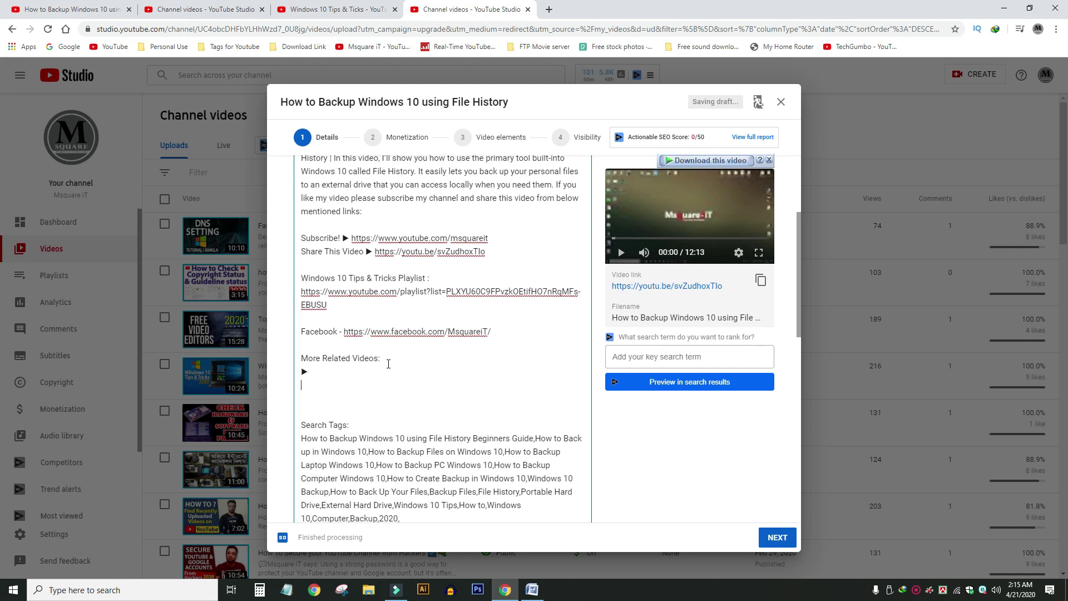
{"action": "key", "text": "ctrl+v"}
{"action": "key", "text": "Return"}
{"action": "key", "text": "ctrl+v"}
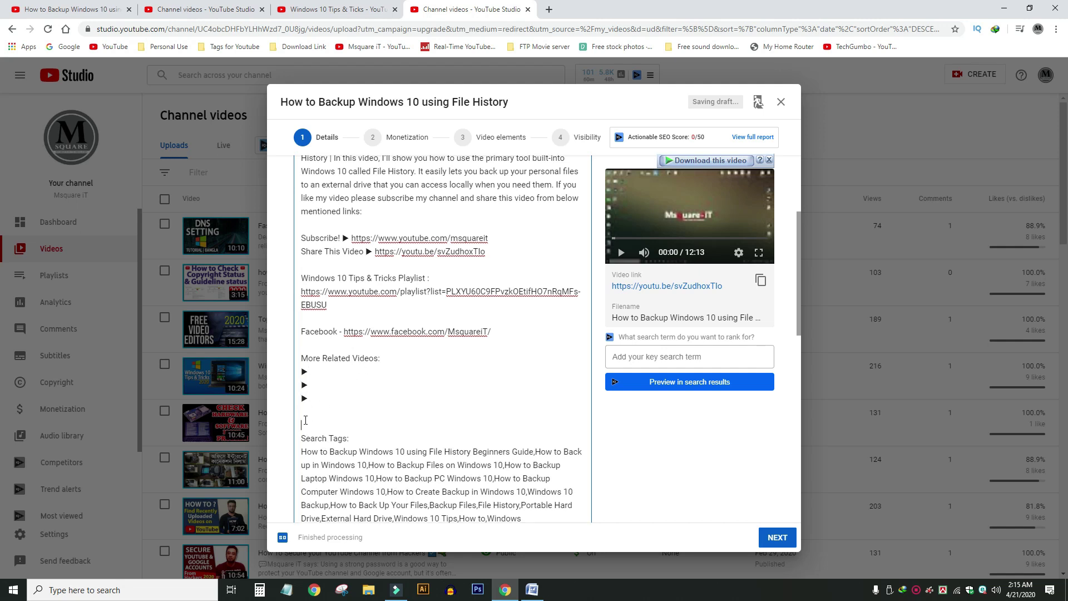
{"action": "key", "text": "Delete"}
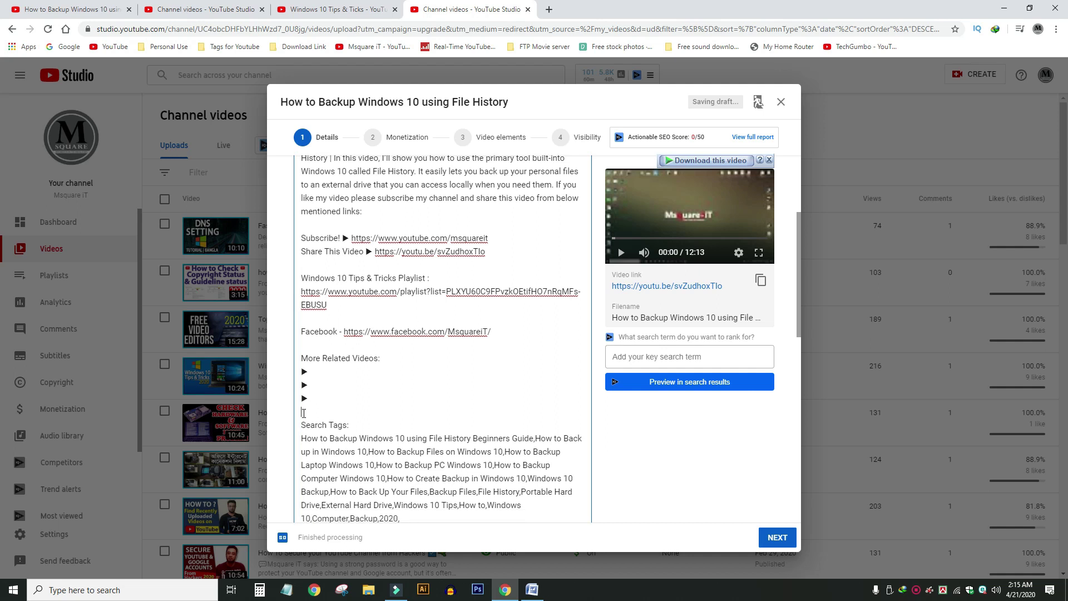
{"action": "key", "text": "Delete"}
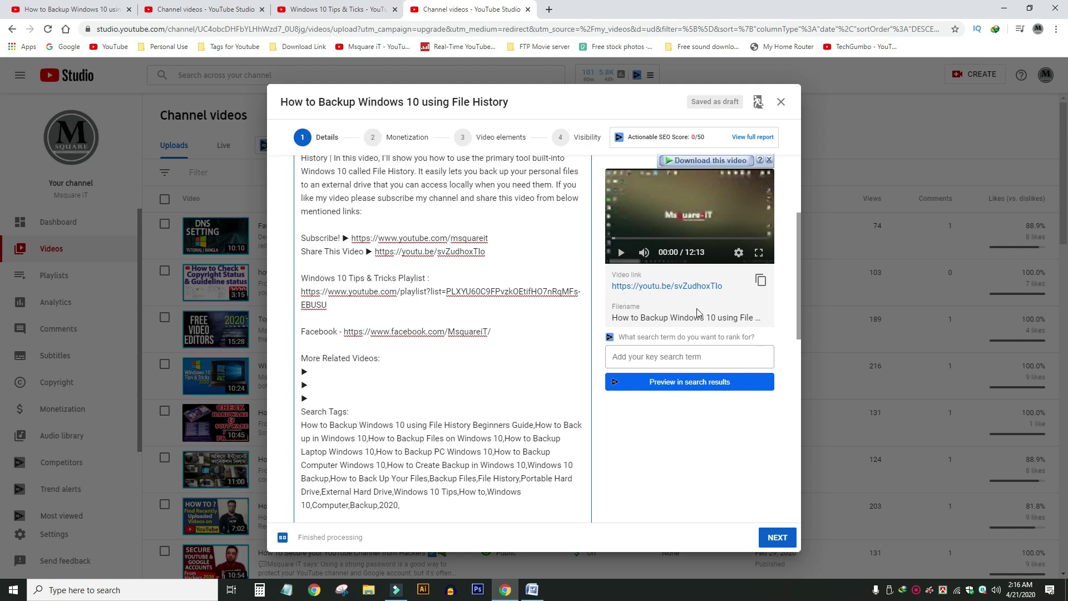
Copy the draft's video link, paste it after each of the three ► symbols, and add a blank line before "Search Tags:".
{"action": "left_click", "coordinate": [761, 292]}
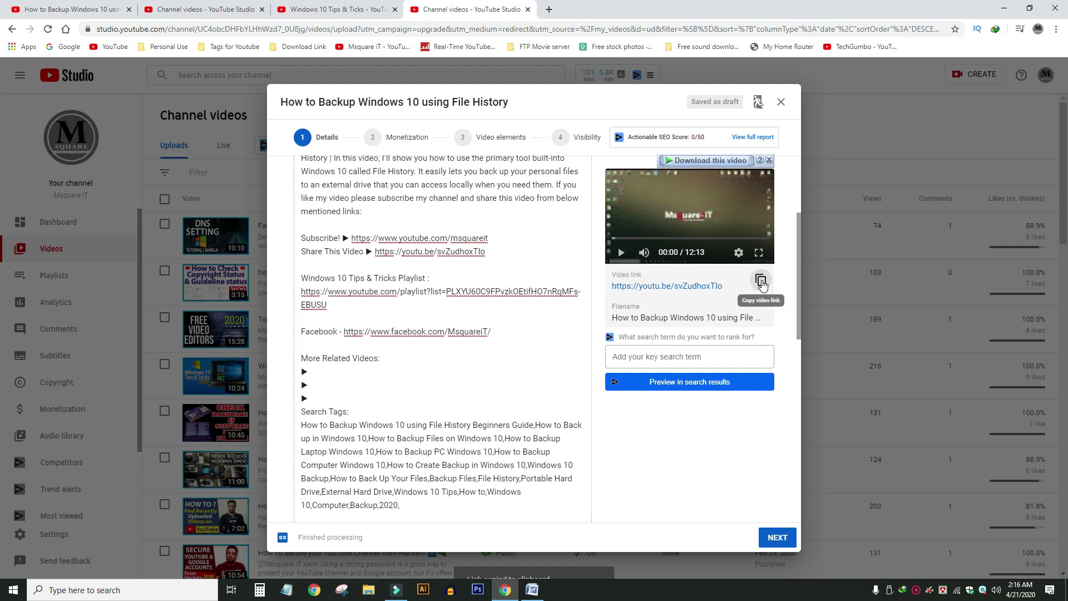
{"action": "left_click", "coordinate": [347, 372]}
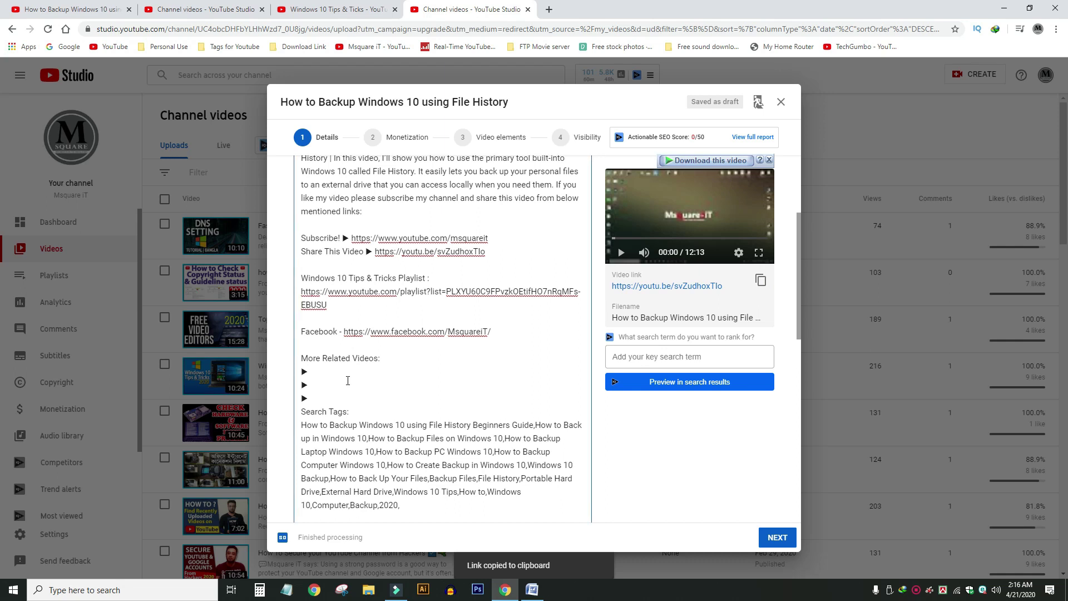
{"action": "key", "text": "ctrl+v"}
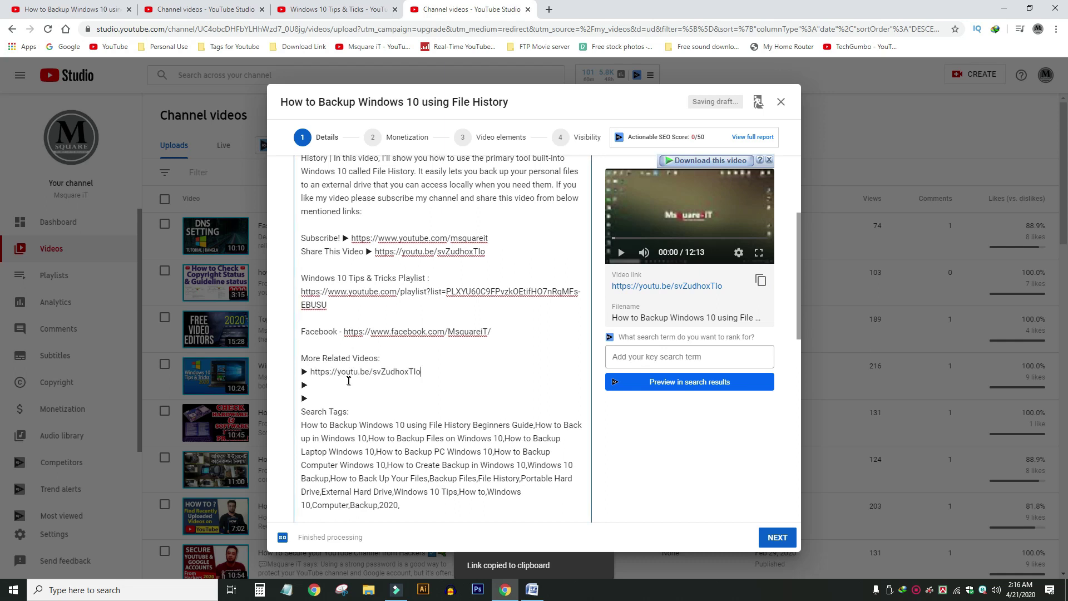
{"action": "left_click", "coordinate": [317, 385]}
{"action": "key", "text": "ctrl+v"}
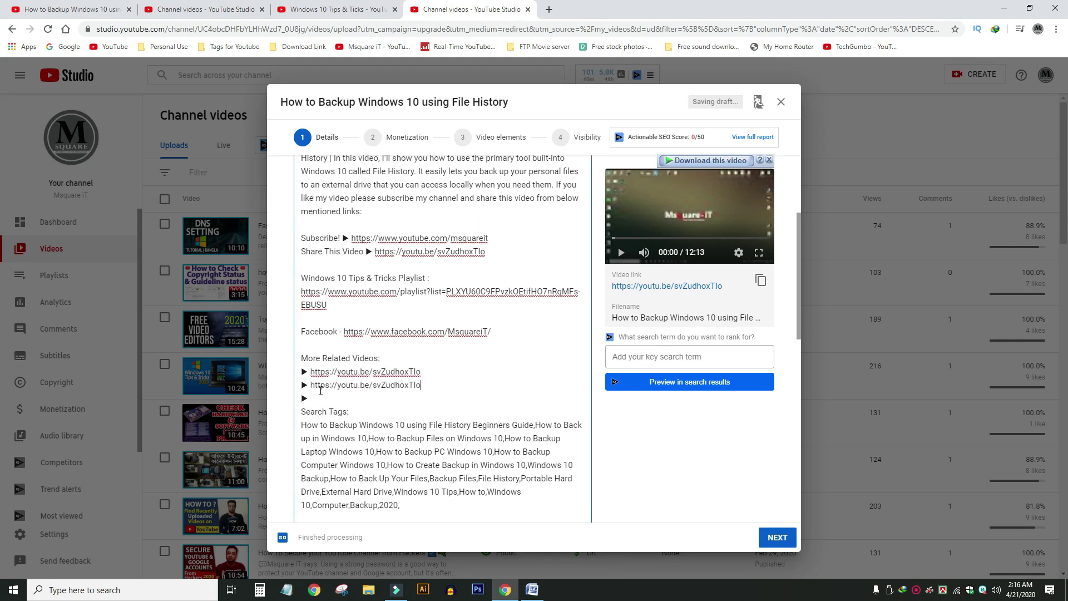
{"action": "left_click", "coordinate": [320, 400]}
{"action": "key", "text": "ctrl+v"}
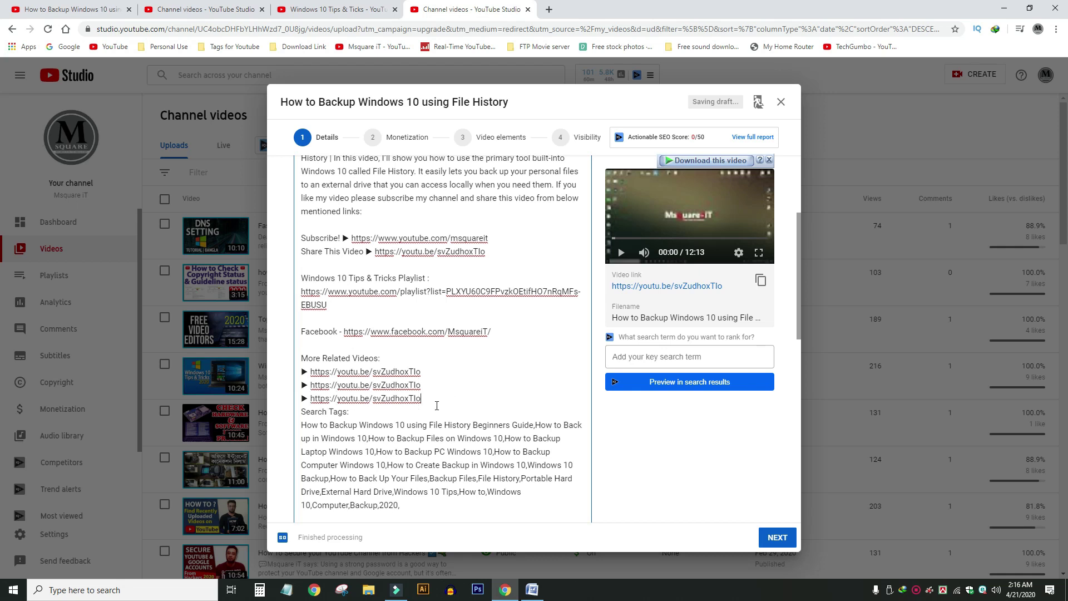
{"action": "key", "text": "Return"}
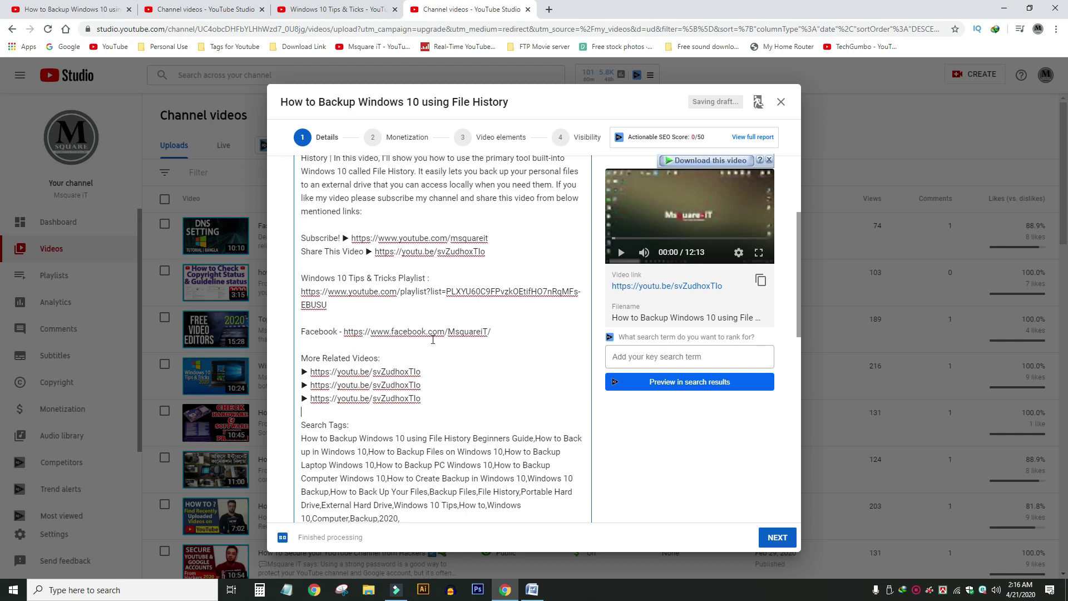
Upload the image How-to-backup-windows-10 from the Desktop's Video folder as the custom thumbnail.
{"action": "scroll", "coordinate": [433, 339], "scroll_direction": "down", "scroll_amount": 6}
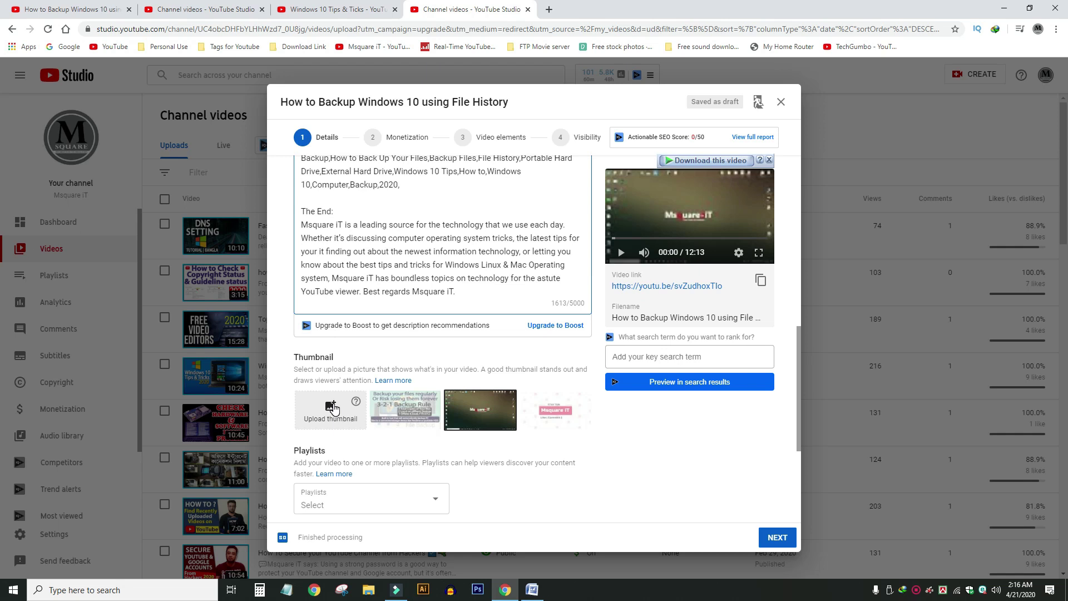
{"action": "left_click", "coordinate": [333, 408]}
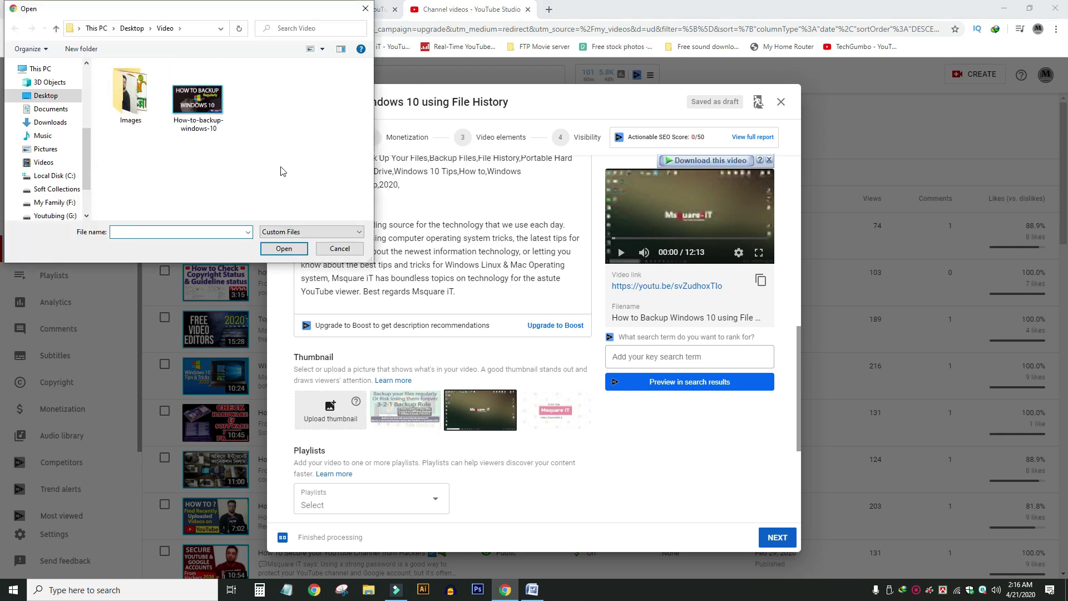
{"action": "left_click", "coordinate": [215, 111]}
{"action": "left_click", "coordinate": [283, 248]}
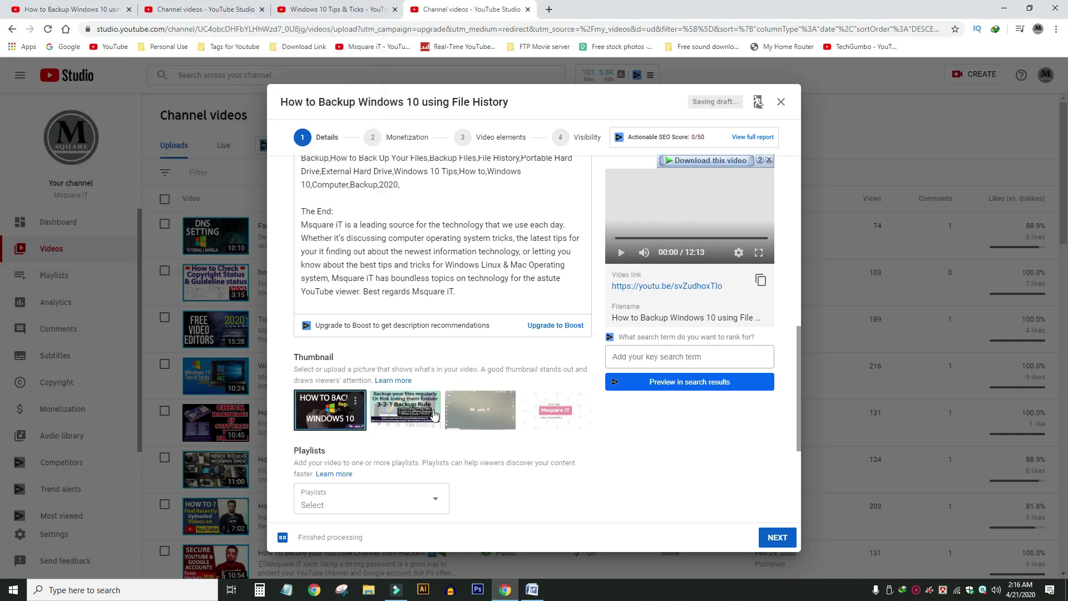
{"action": "scroll", "coordinate": [439, 428], "scroll_direction": "down", "scroll_amount": 2}
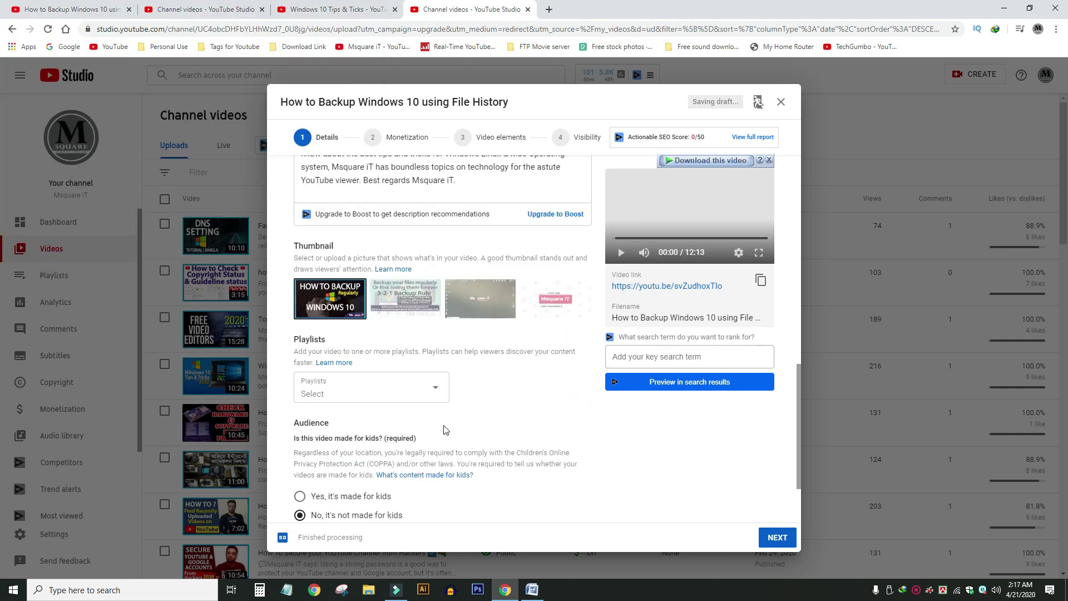
{"action": "scroll", "coordinate": [443, 430], "scroll_direction": "down", "scroll_amount": 2}
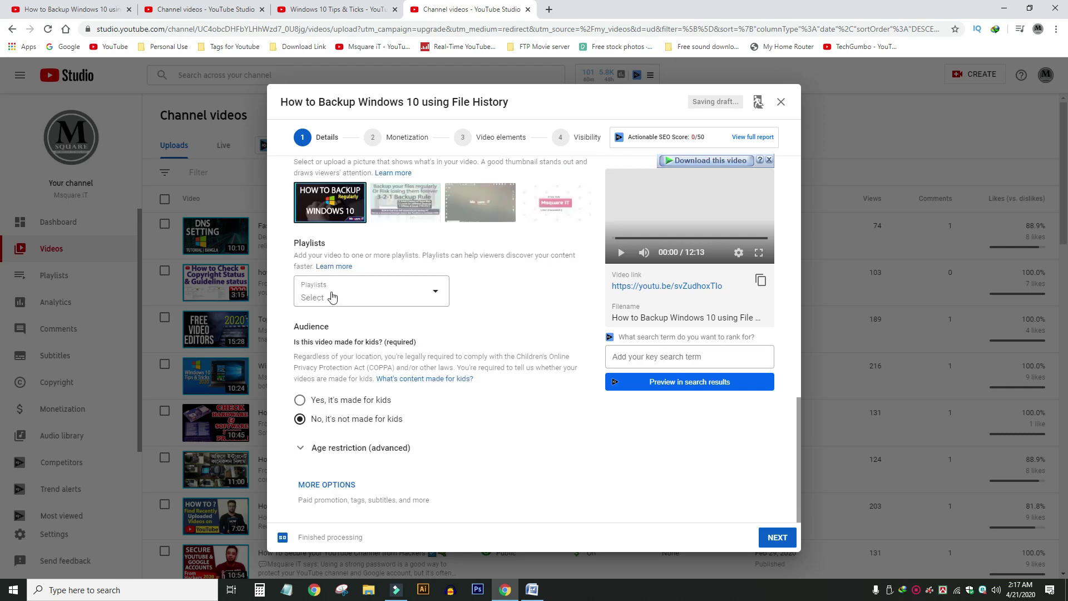
Add the video to the playlist "Windows 10 Tips & Ticks".
{"action": "left_click", "coordinate": [424, 298]}
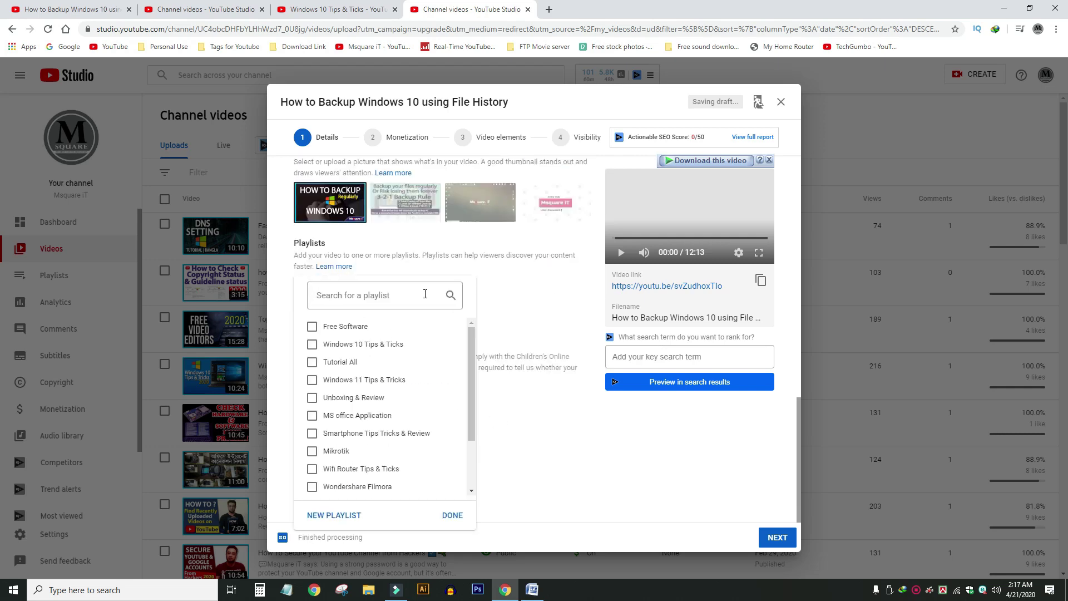
{"action": "left_click", "coordinate": [313, 348]}
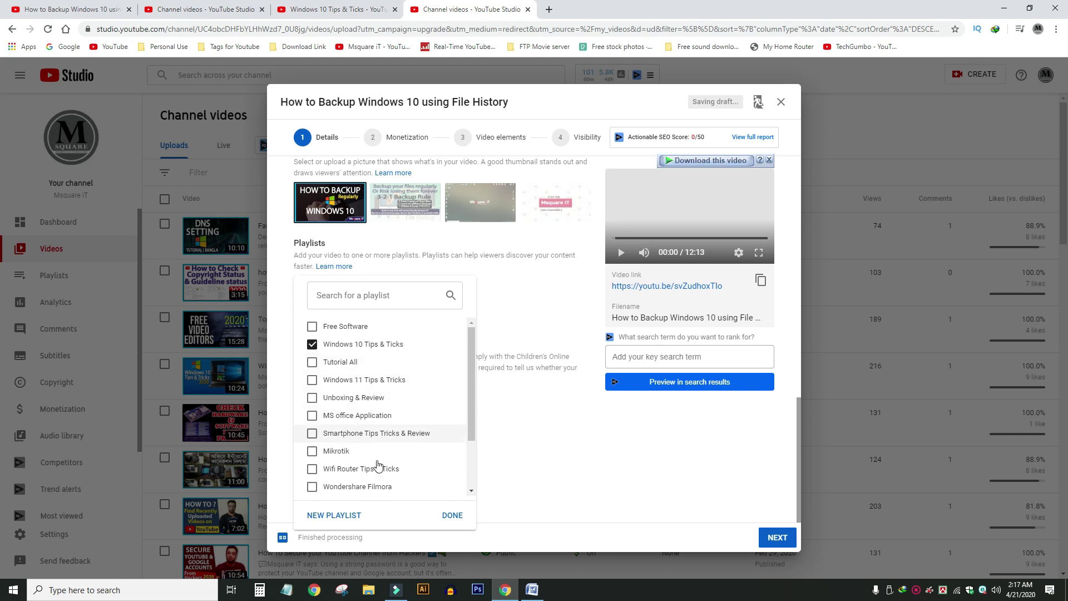
{"action": "left_click", "coordinate": [451, 514]}
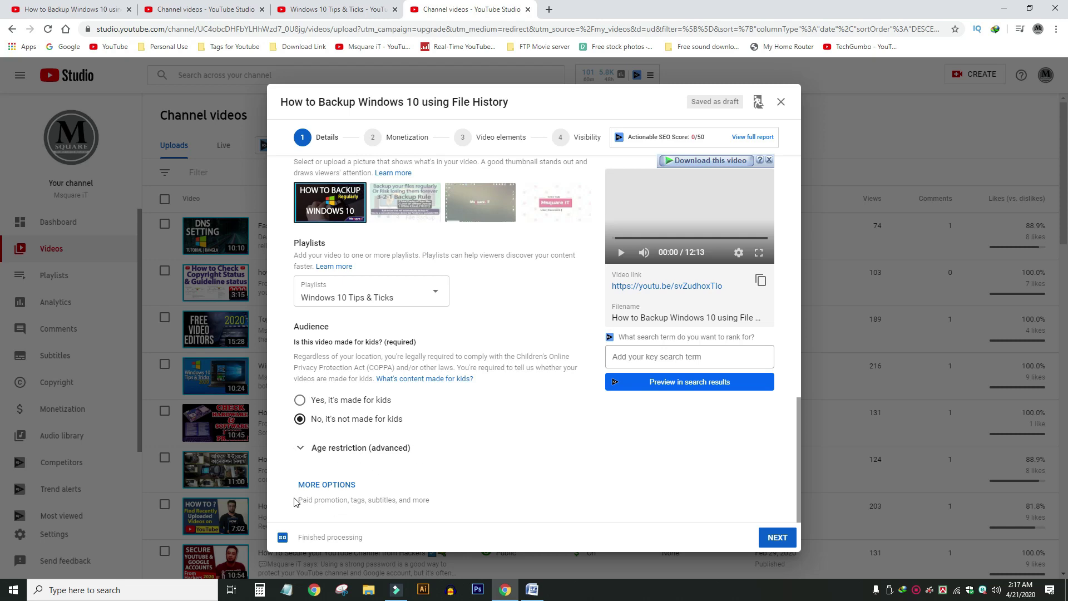
Reveal the additional video options, copy the prepared comma-separated tag list from the Word document, and paste it into the video's tags.
{"action": "left_click", "coordinate": [329, 487]}
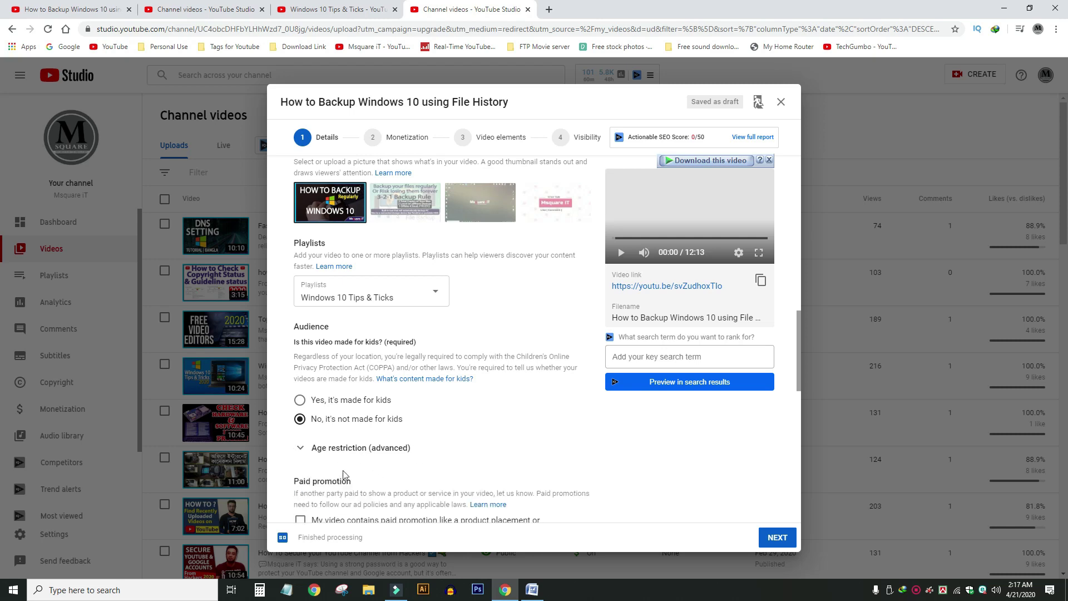
{"action": "scroll", "coordinate": [363, 457], "scroll_direction": "down", "scroll_amount": 4}
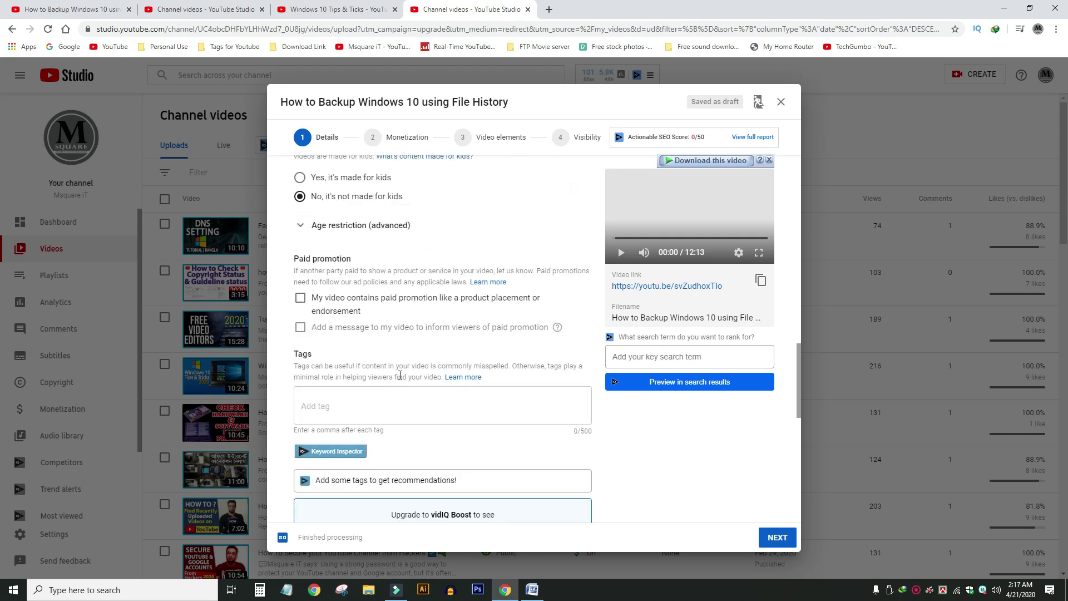
{"action": "scroll", "coordinate": [362, 384], "scroll_direction": "down", "scroll_amount": 1}
{"action": "left_click", "coordinate": [325, 365]}
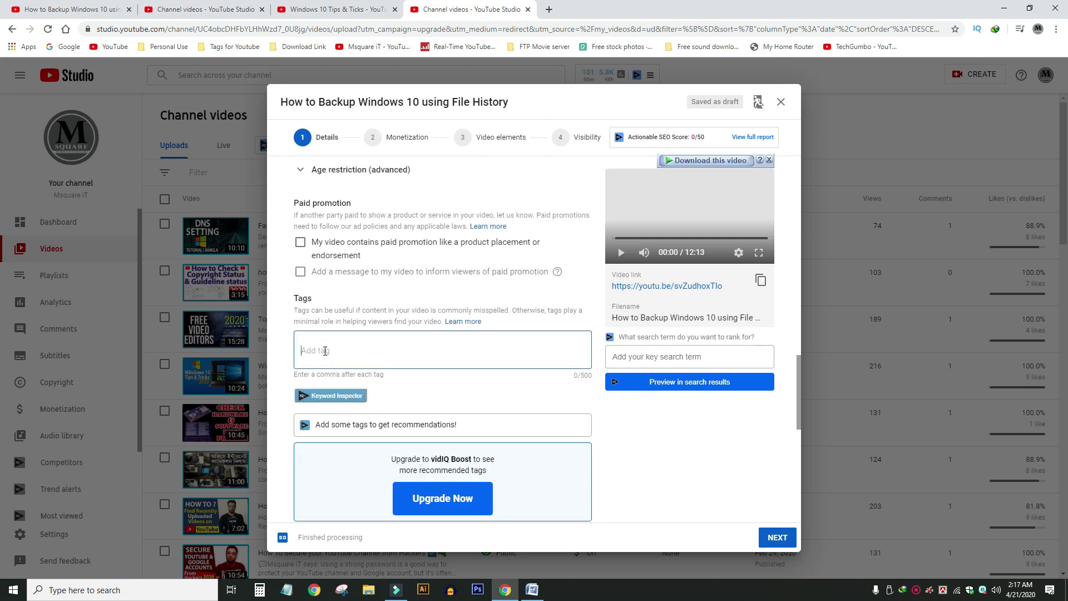
{"action": "left_click", "coordinate": [533, 593]}
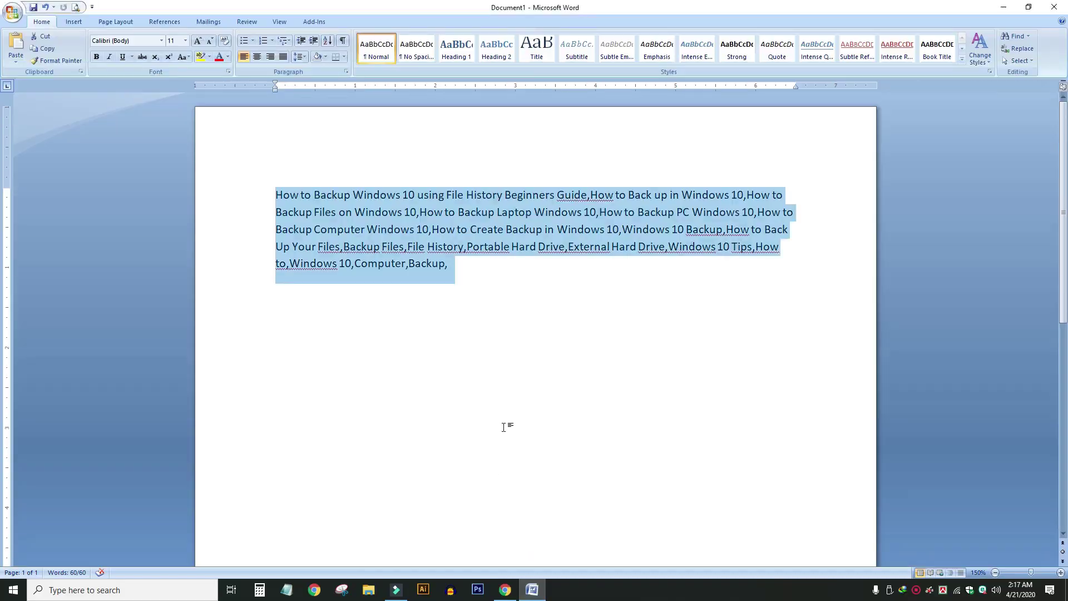
{"action": "right_click", "coordinate": [393, 219]}
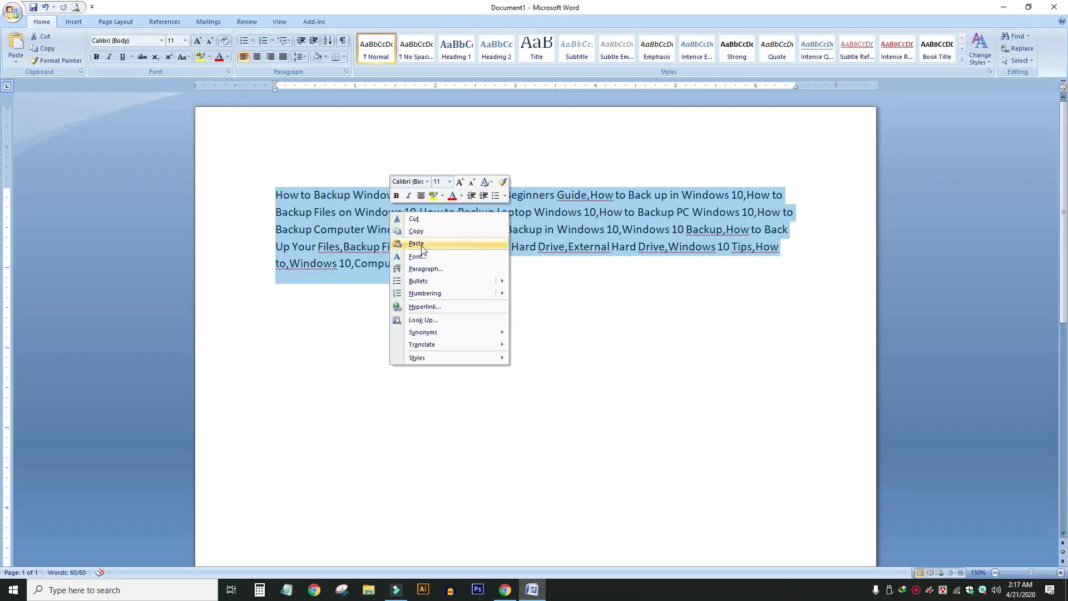
{"action": "left_click", "coordinate": [422, 231]}
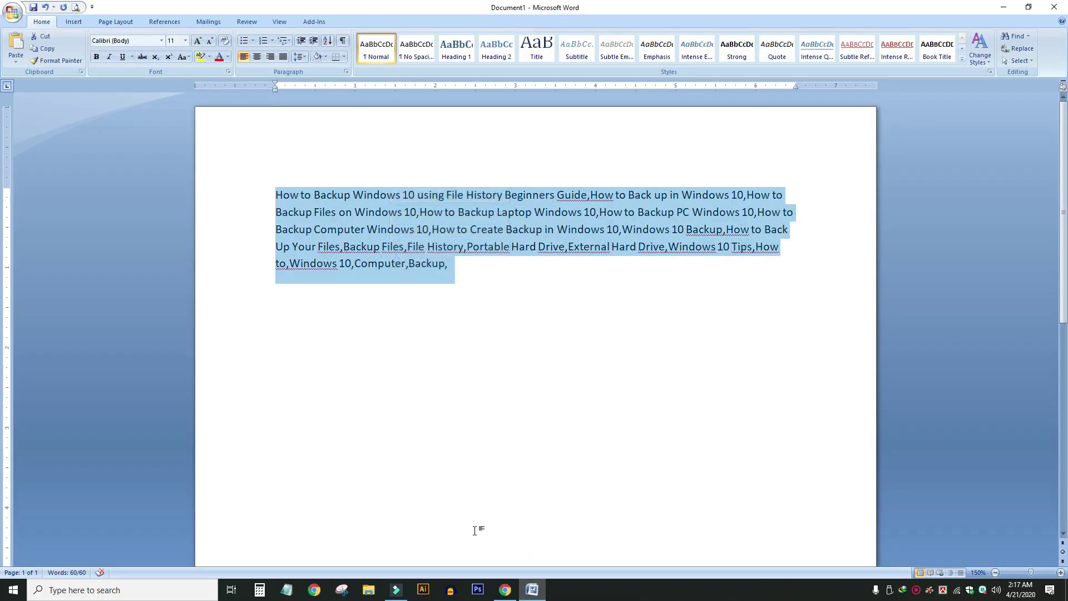
{"action": "left_click", "coordinate": [511, 597]}
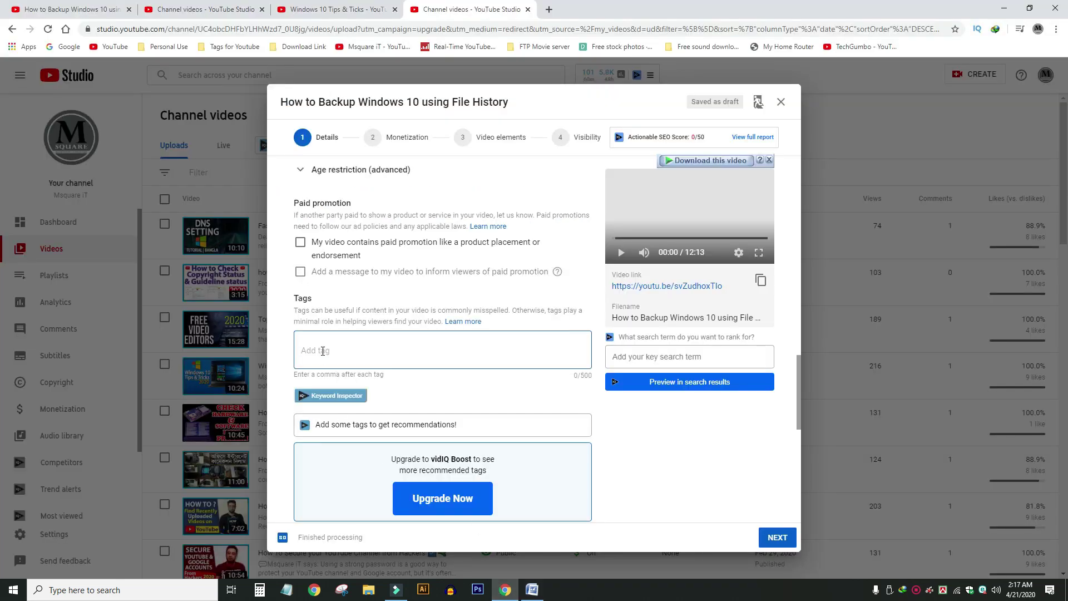
{"action": "right_click", "coordinate": [322, 354]}
{"action": "left_click", "coordinate": [361, 435]}
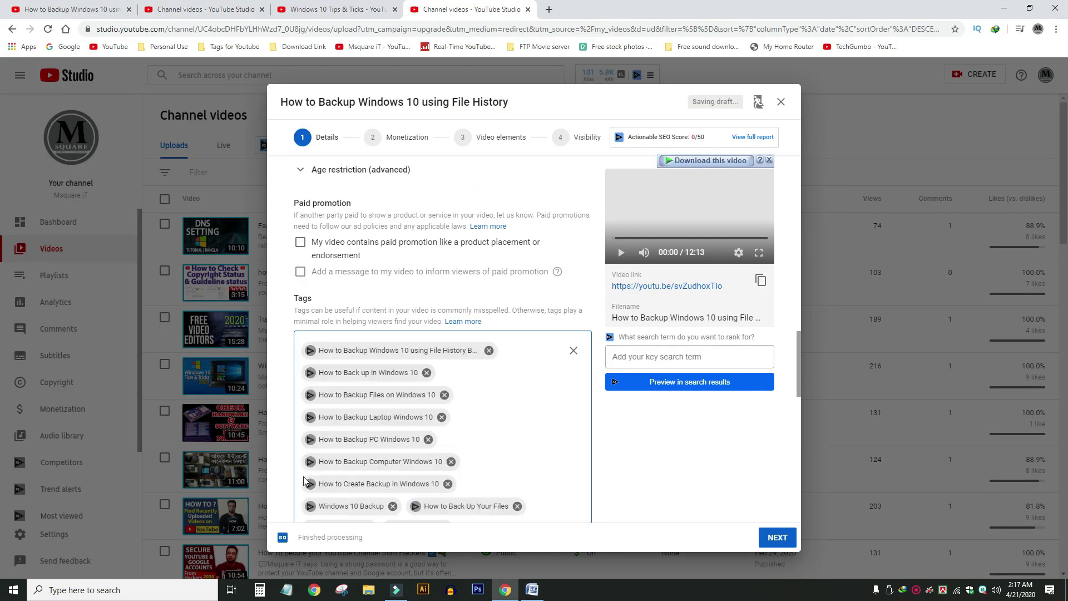
Check the tag character limit and add the tag "2020" after the pasted tags.
{"action": "scroll", "coordinate": [452, 427], "scroll_direction": "down", "scroll_amount": 3}
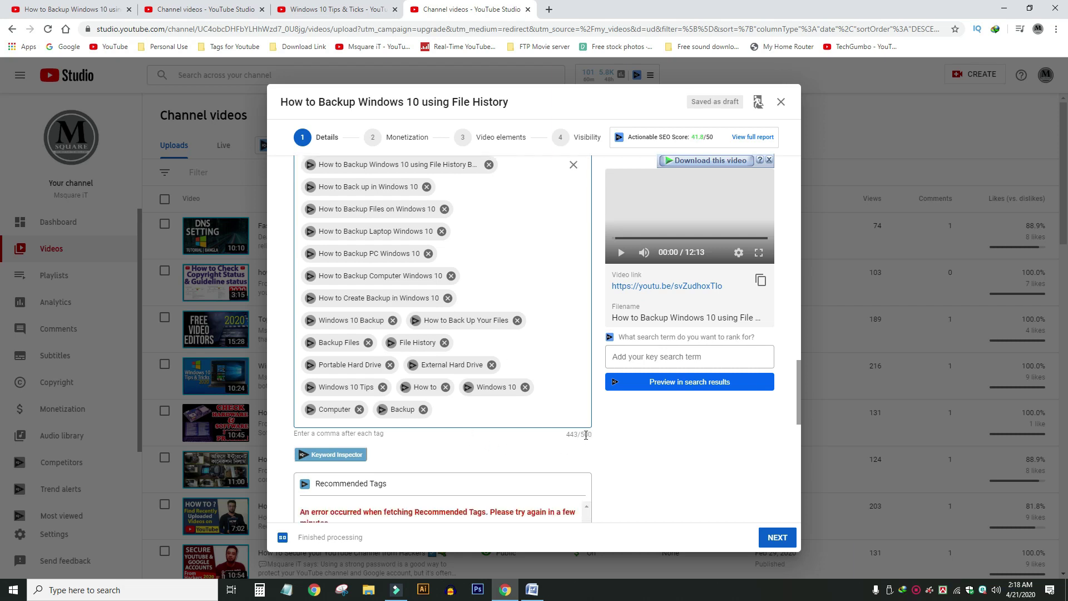
{"action": "left_click_drag", "start_coordinate": [582, 437], "coordinate": [591, 435]}
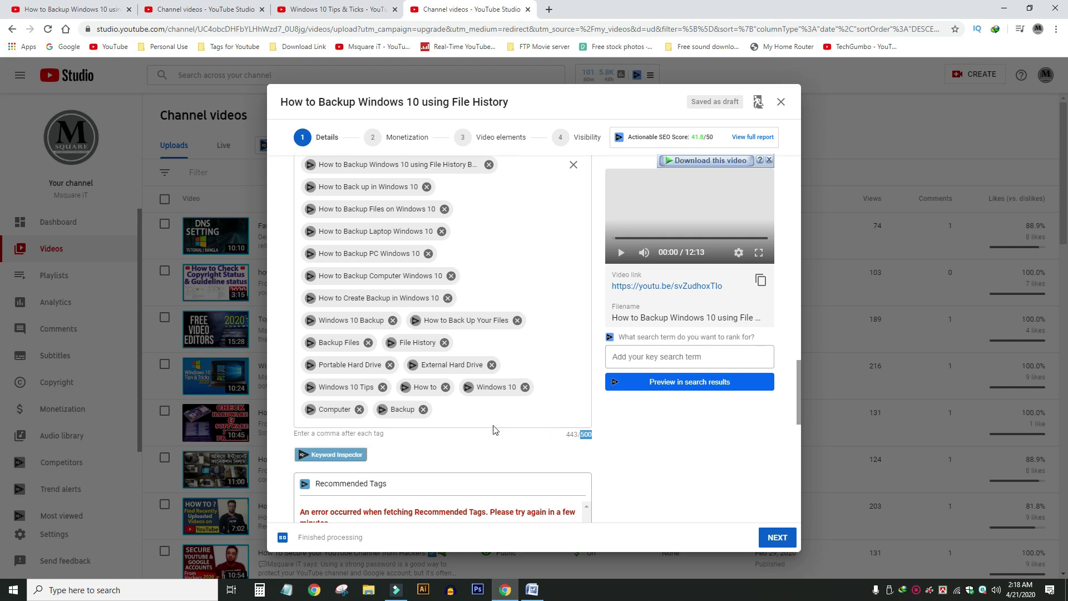
{"action": "left_click", "coordinate": [479, 417]}
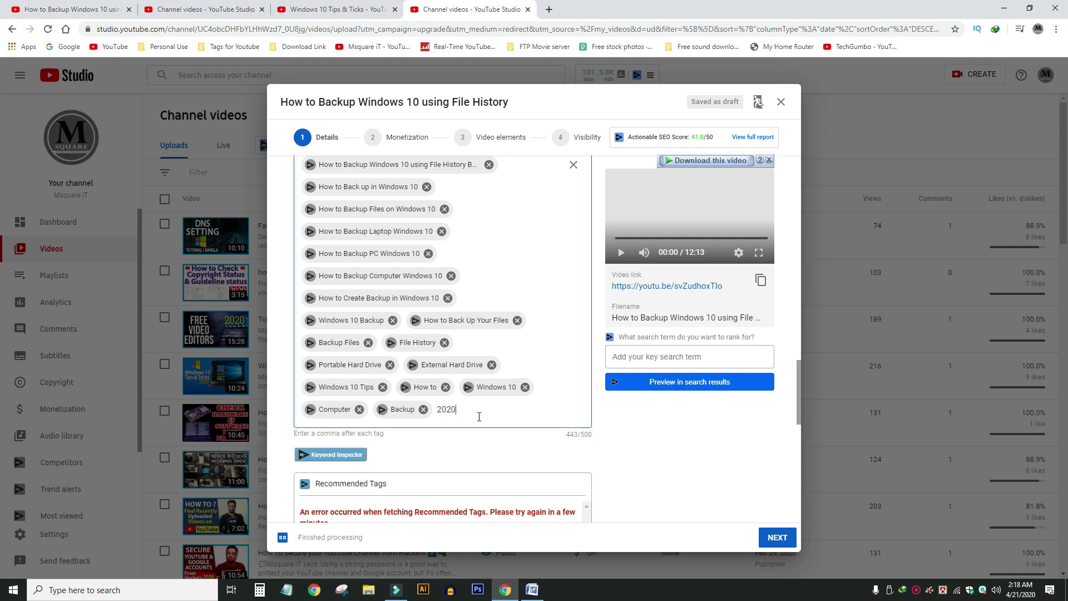
{"action": "type", "text": "2020"}
{"action": "key", "text": "comma"}
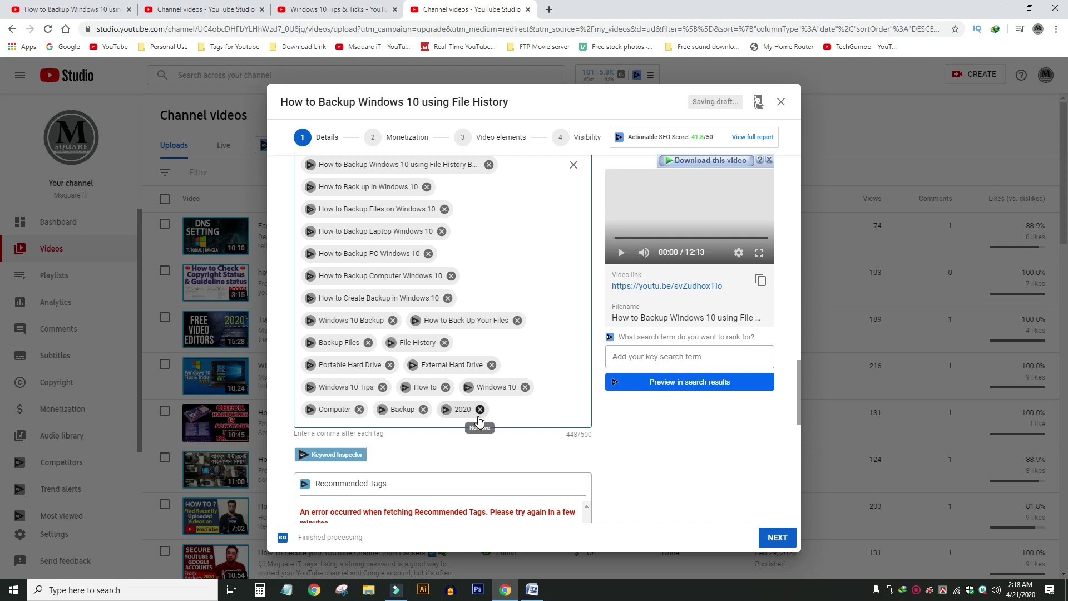
Add the tags "how to auto backup windows file" and "msquare it" to the end of the tag list.
{"action": "type", "text": "windw"}
{"action": "key", "text": "BackSpace"}
{"action": "type", "text": "ckup win"}
{"action": "type", "text": "dows"}
{"action": "type", "text": " file"}
{"action": "key", "text": "Return"}
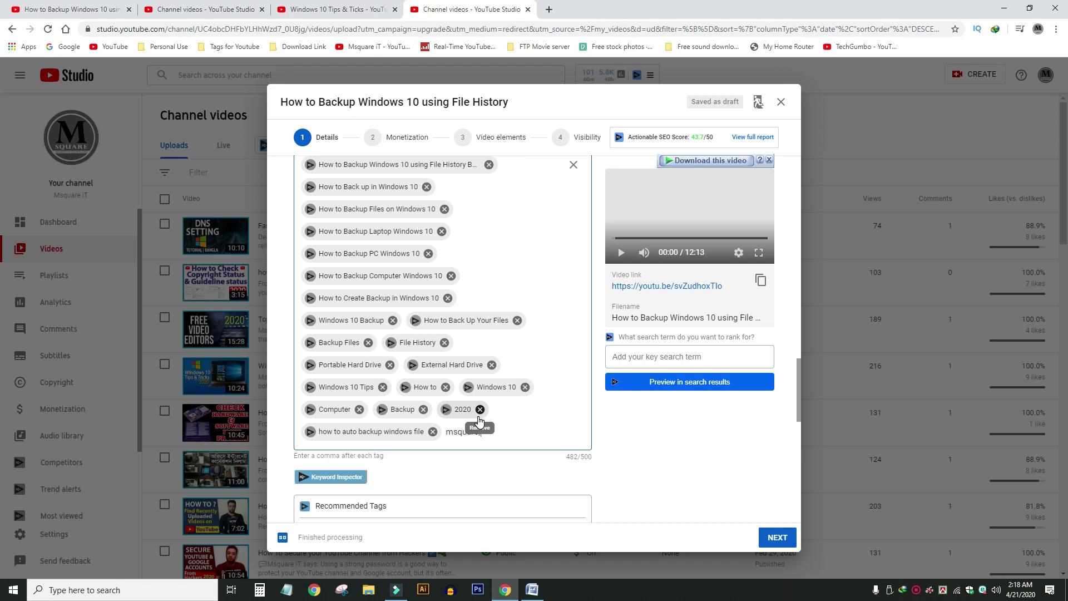
{"action": "key", "text": "Return"}
{"action": "key", "text": "BackSpace"}
{"action": "type", "text": "it,"}
Review the video language and caption certification choices, keeping Bangla and None.
{"action": "scroll", "coordinate": [467, 427], "scroll_direction": "down", "scroll_amount": 5}
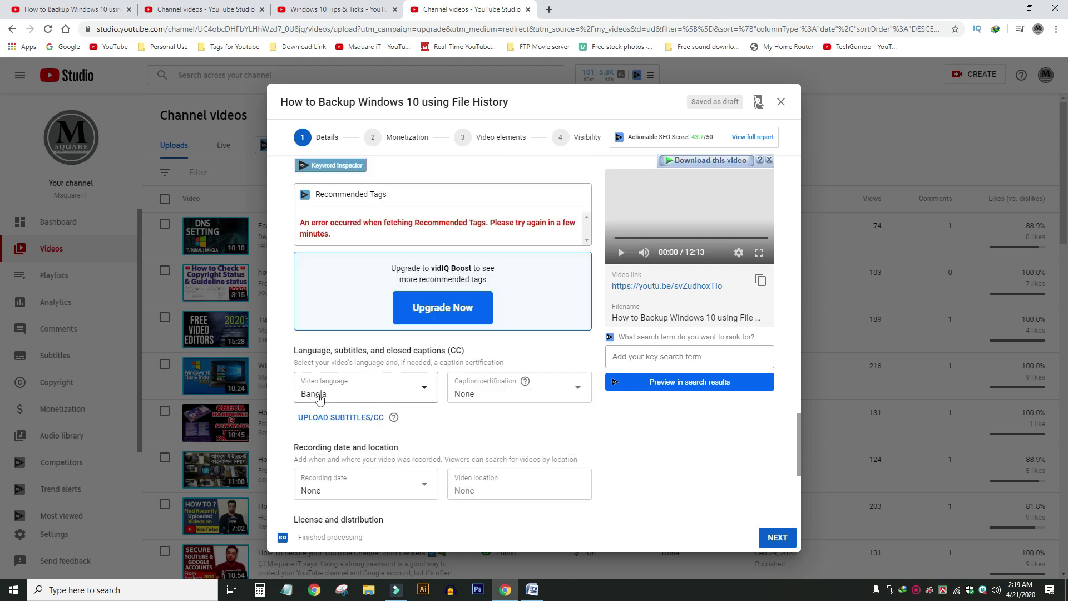
{"action": "left_click", "coordinate": [379, 387]}
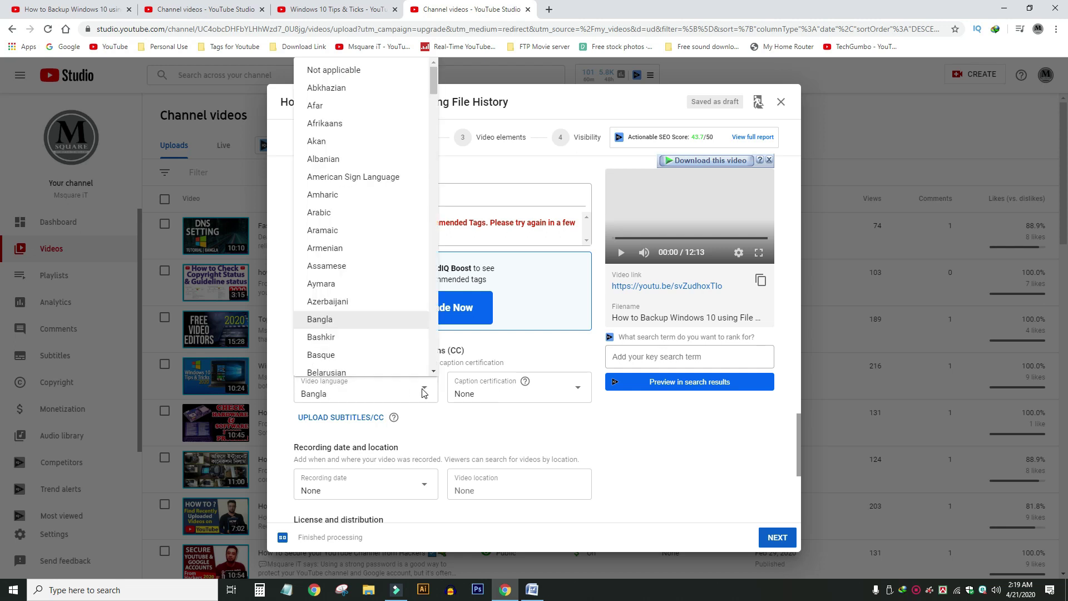
{"action": "left_click", "coordinate": [378, 393]}
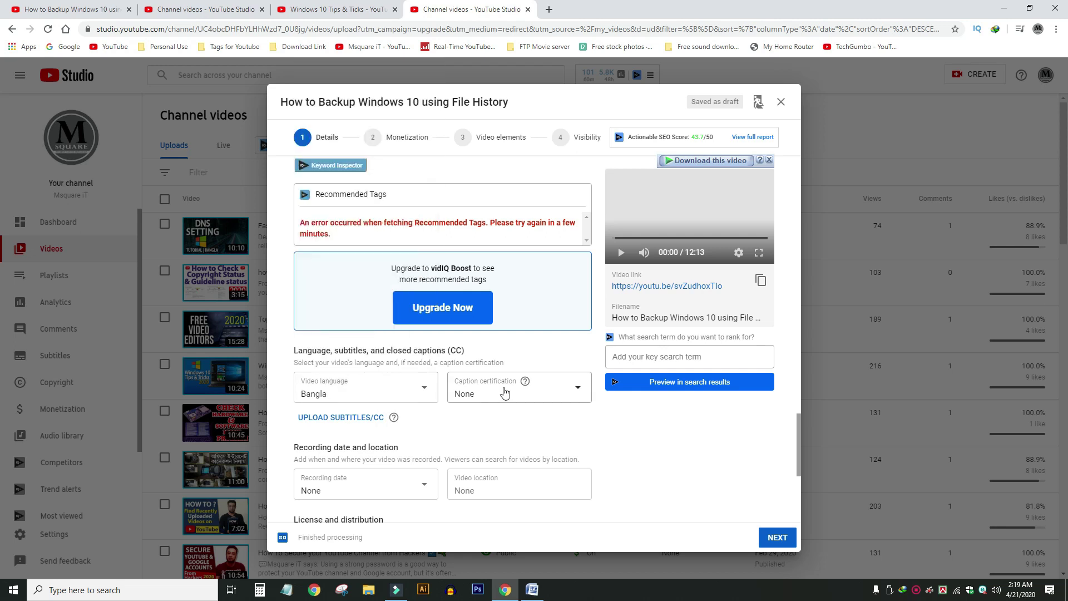
{"action": "left_click", "coordinate": [583, 395]}
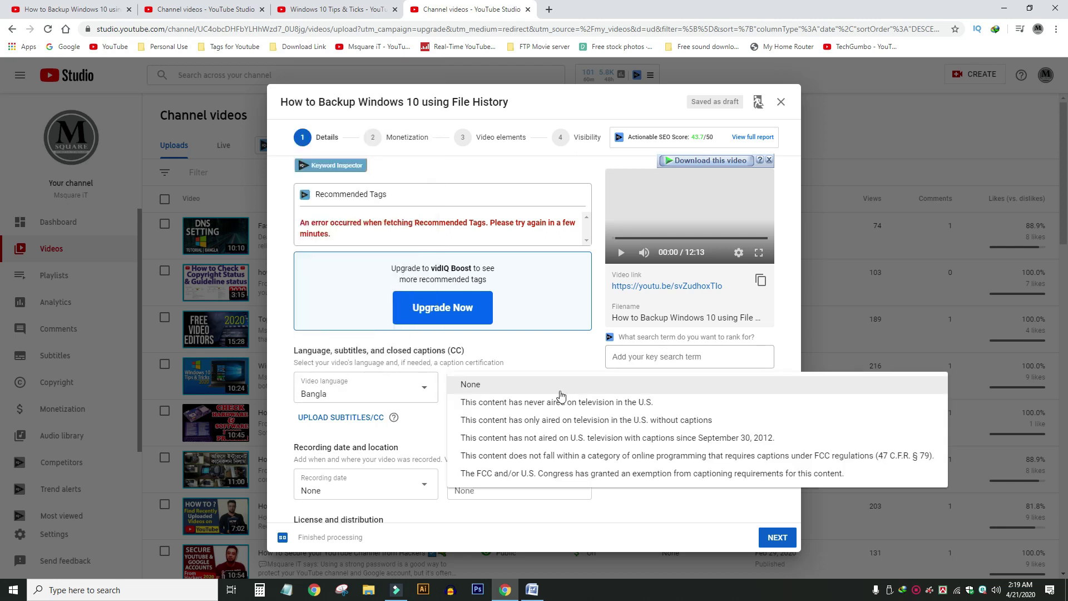
{"action": "left_click", "coordinate": [501, 387]}
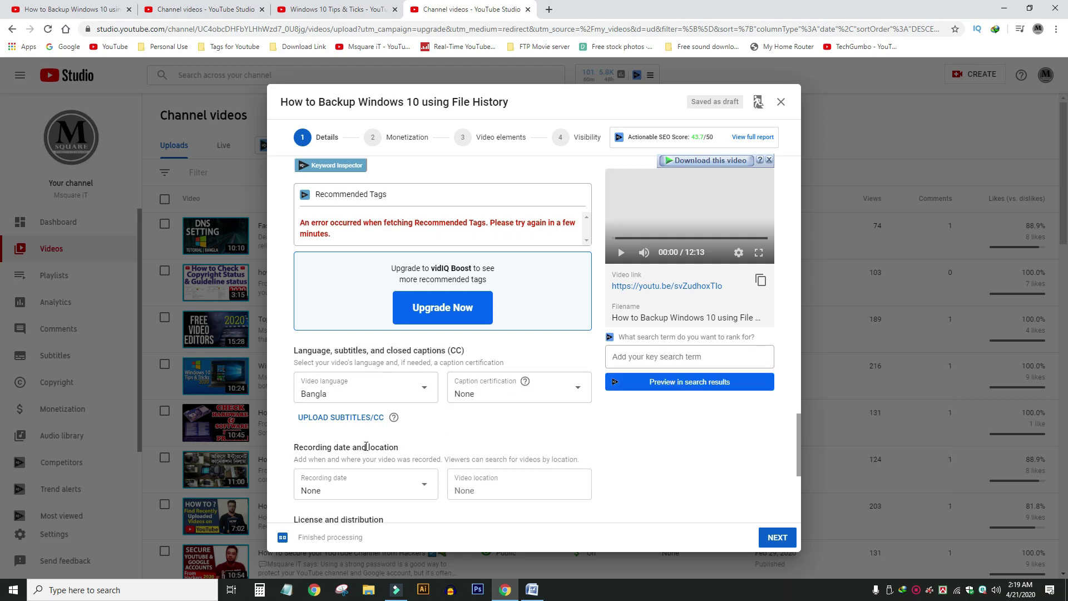
Set the recording date to Apr 21, 2020 and leave the video location empty.
{"action": "scroll", "coordinate": [365, 474], "scroll_direction": "down", "scroll_amount": 1}
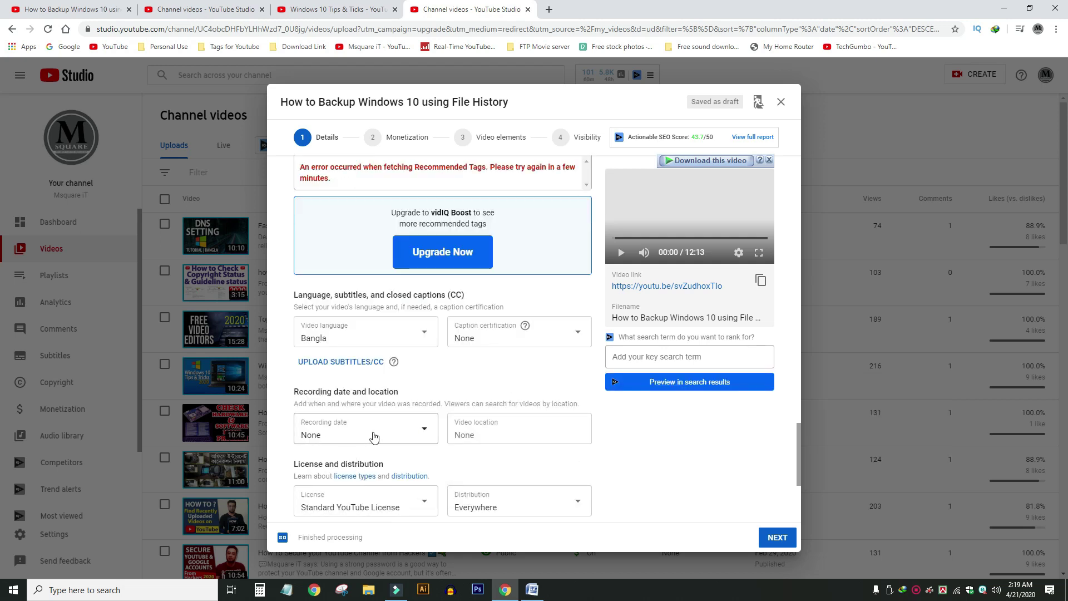
{"action": "left_click", "coordinate": [424, 434]}
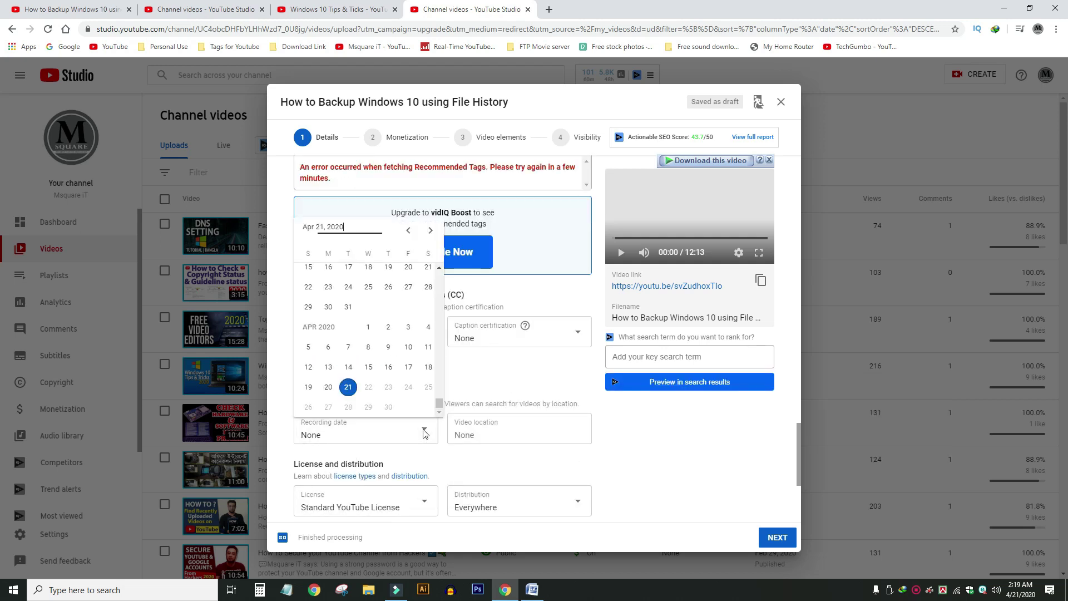
{"action": "left_click", "coordinate": [348, 390]}
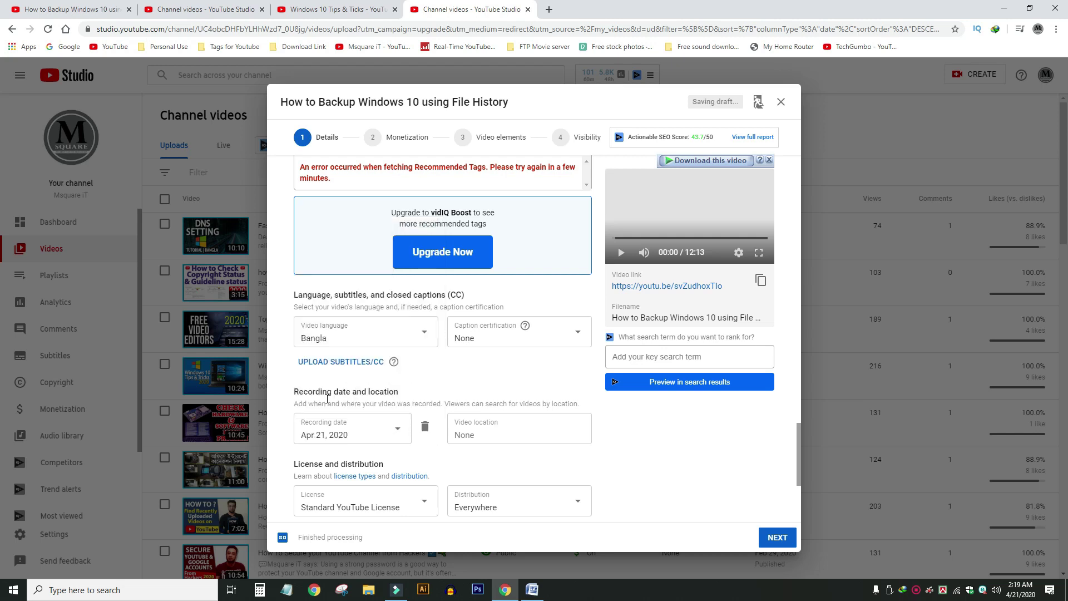
{"action": "left_click", "coordinate": [500, 437]}
Review the license, distribution and category options, keeping Science & Technology as the video's category.
{"action": "scroll", "coordinate": [406, 489], "scroll_direction": "down", "scroll_amount": 2}
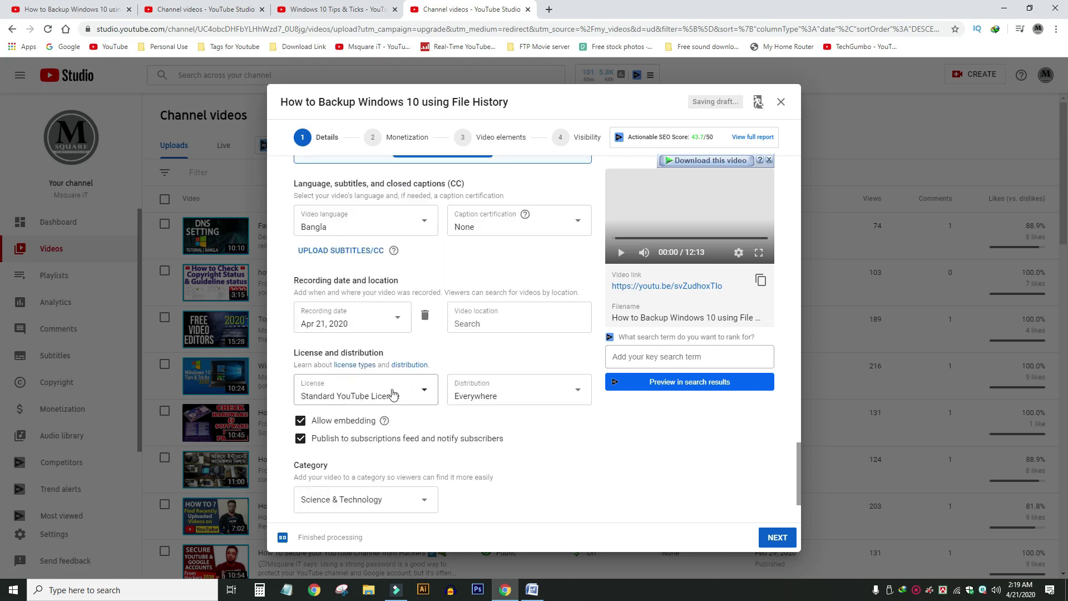
{"action": "scroll", "coordinate": [327, 433], "scroll_direction": "down", "scroll_amount": 2}
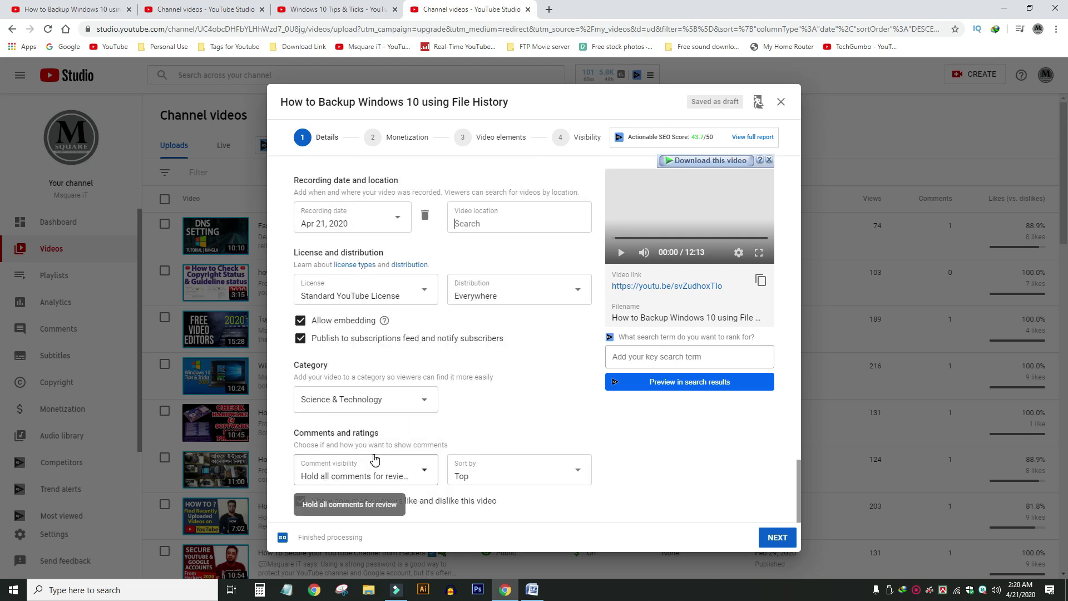
{"action": "left_click", "coordinate": [424, 402]}
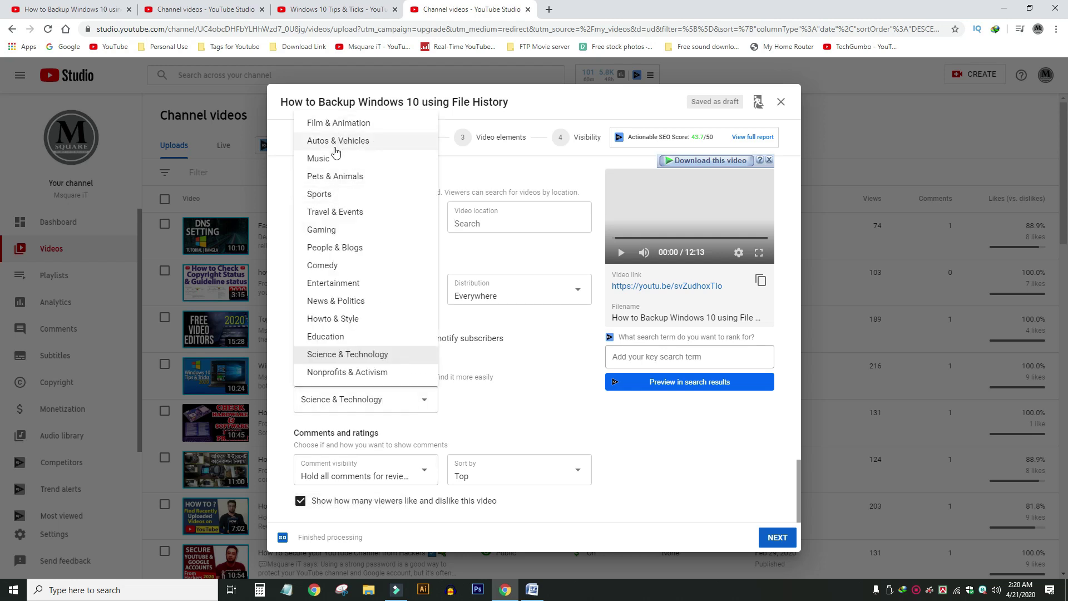
{"action": "left_click", "coordinate": [341, 357]}
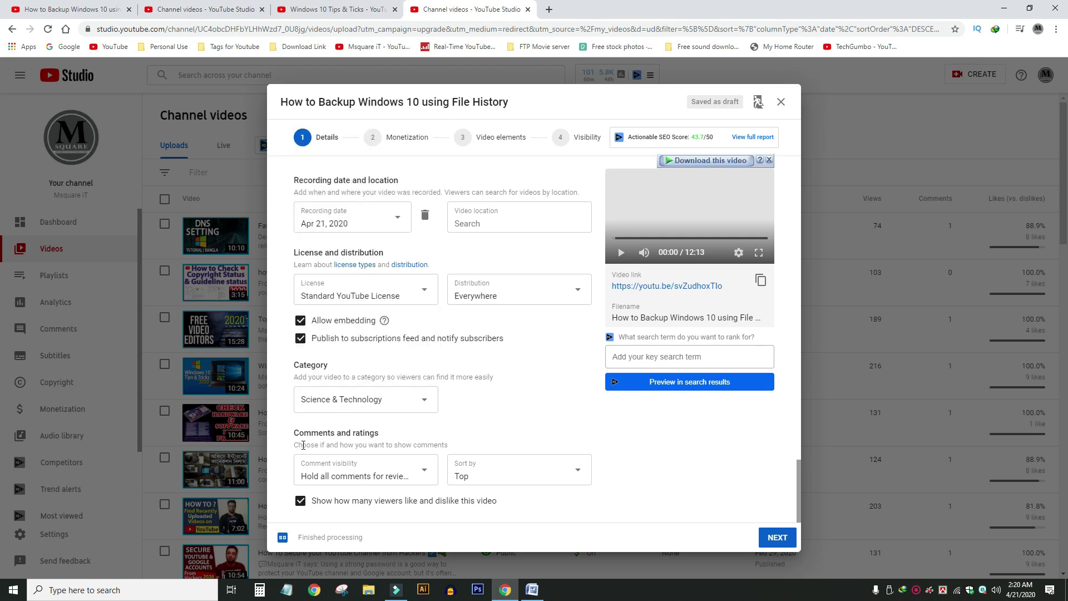
{"action": "left_click", "coordinate": [423, 402]}
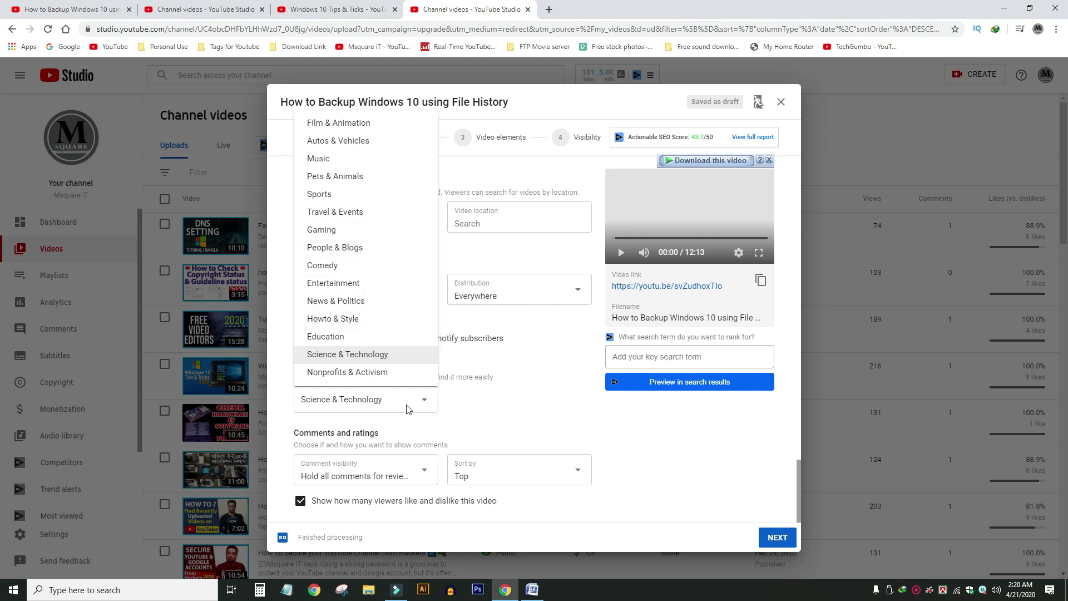
{"action": "left_click", "coordinate": [472, 419]}
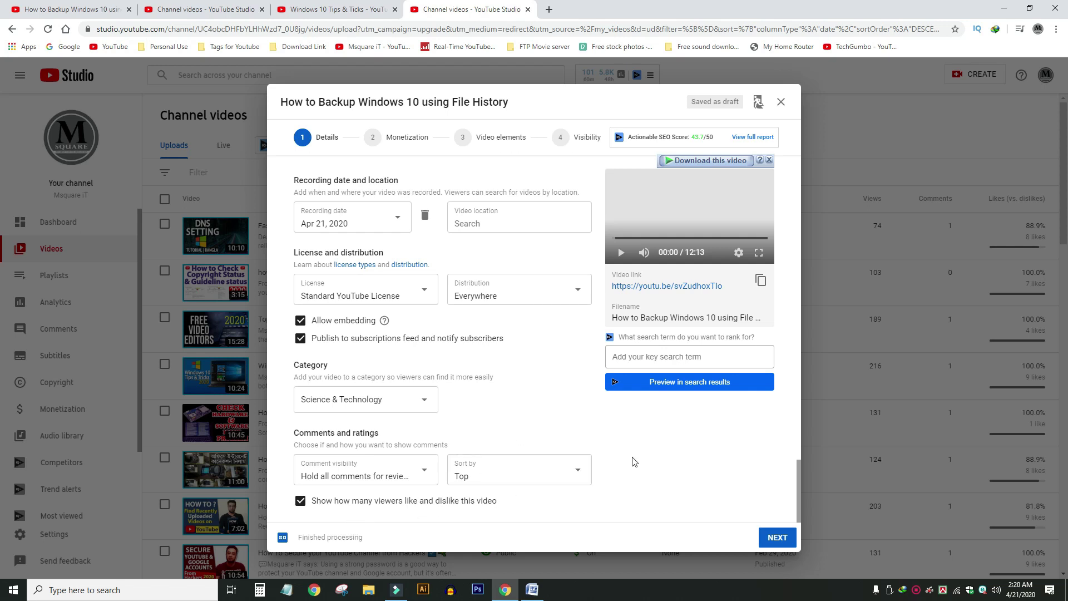
Proceed to the monetization stage, keep monetization on, and enable video ads during the video.
{"action": "left_click", "coordinate": [777, 538]}
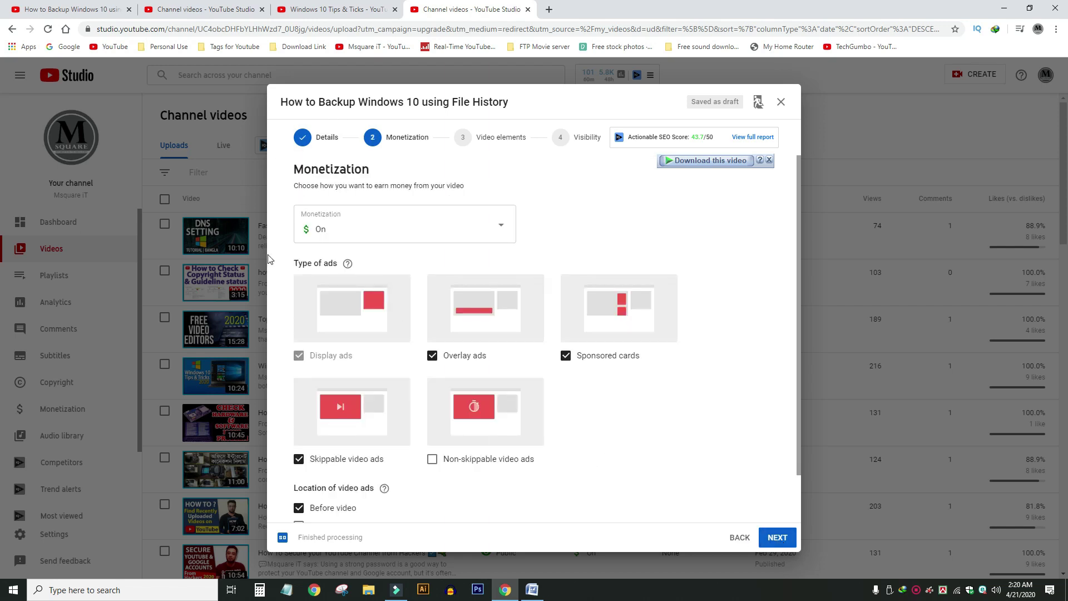
{"action": "left_click", "coordinate": [365, 230]}
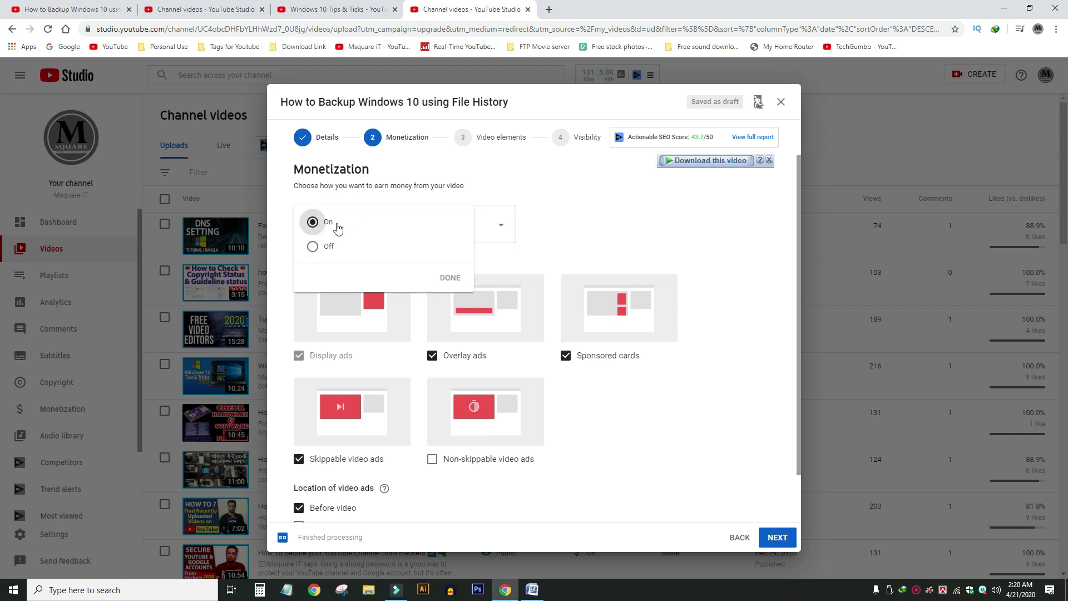
{"action": "left_click", "coordinate": [575, 233]}
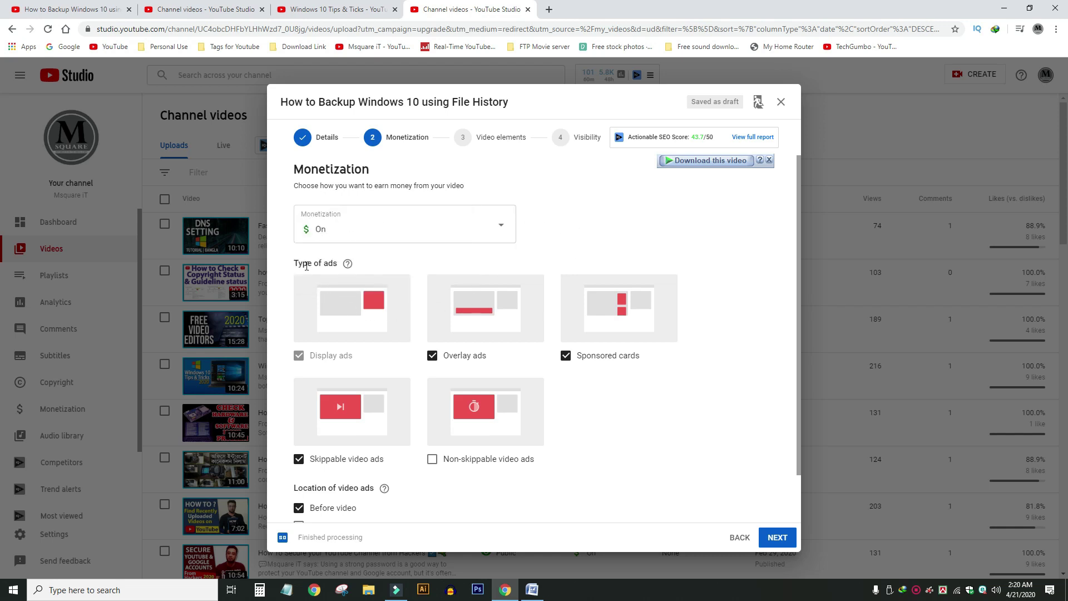
{"action": "scroll", "coordinate": [554, 369], "scroll_direction": "down", "scroll_amount": 1}
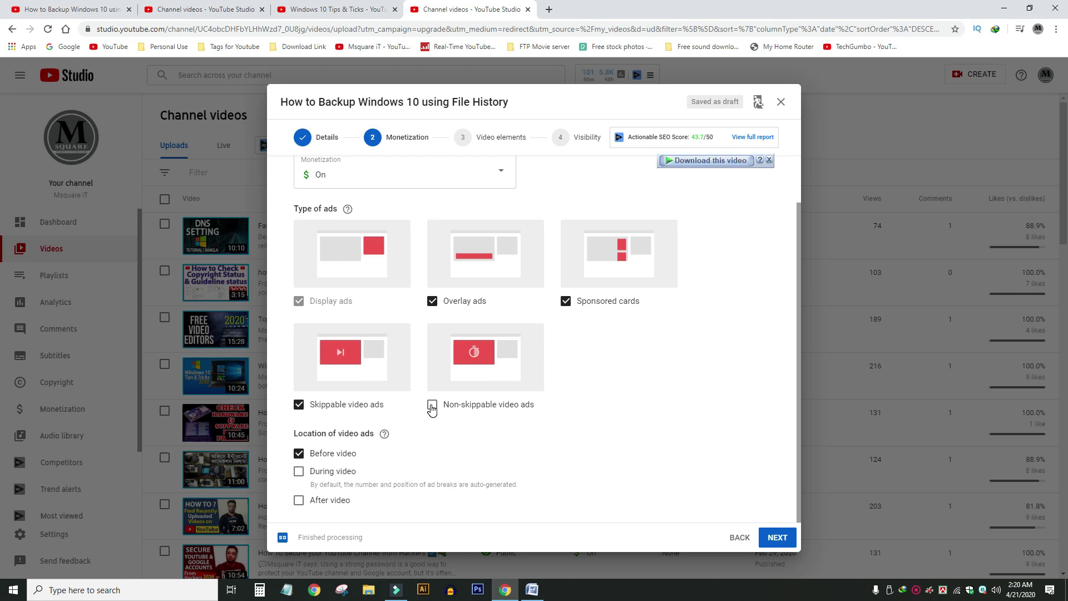
{"action": "left_click", "coordinate": [299, 472]}
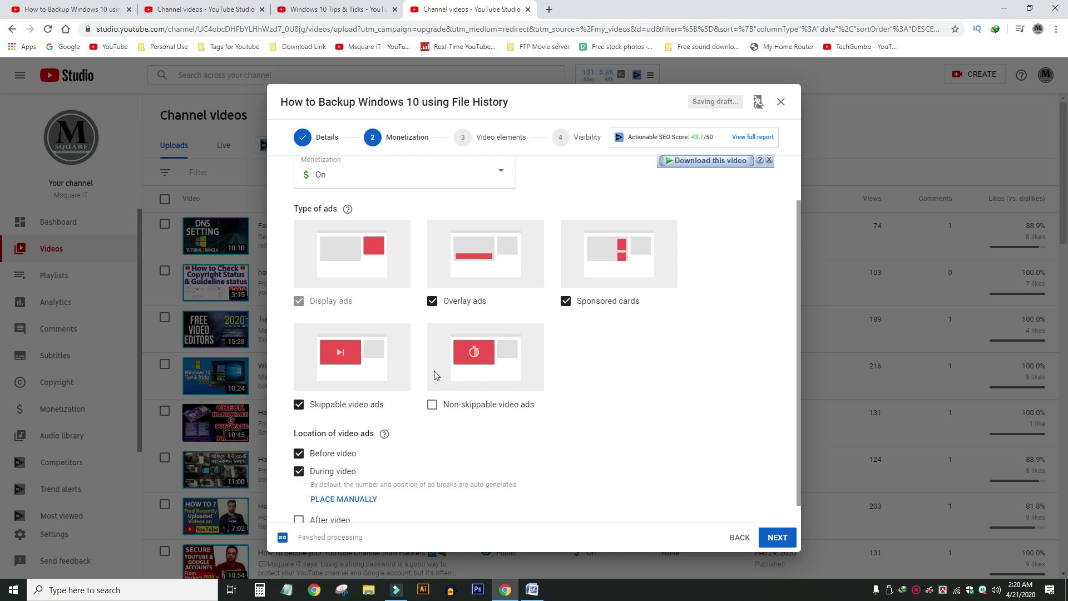
Leave ads after the video turned off and proceed to the Video elements stage.
{"action": "scroll", "coordinate": [529, 375], "scroll_direction": "down", "scroll_amount": 1}
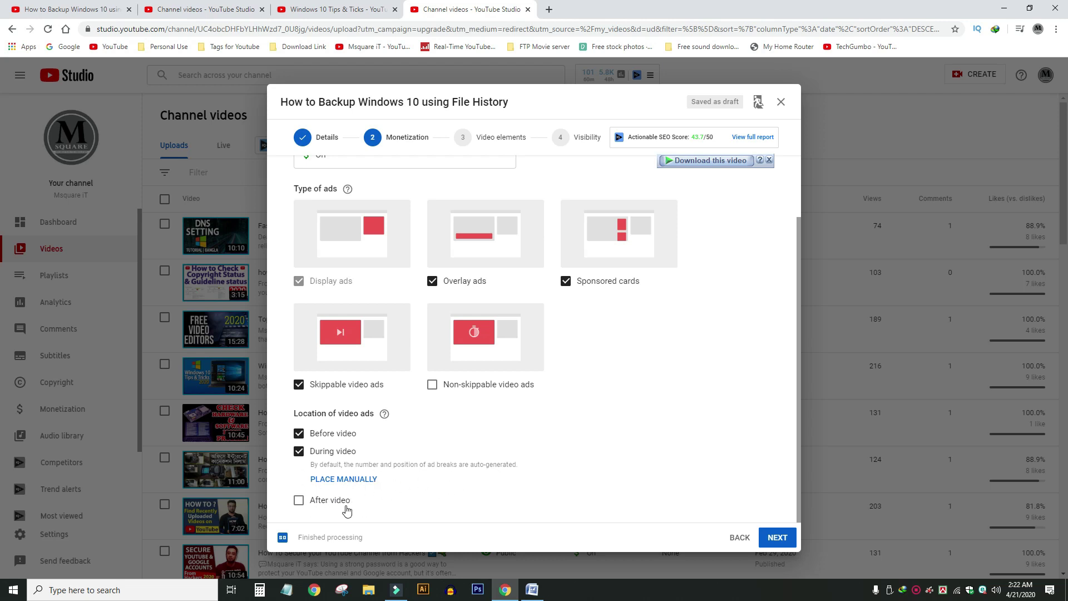
{"action": "left_click", "coordinate": [300, 501]}
{"action": "left_click", "coordinate": [300, 501]}
{"action": "left_click", "coordinate": [777, 538]}
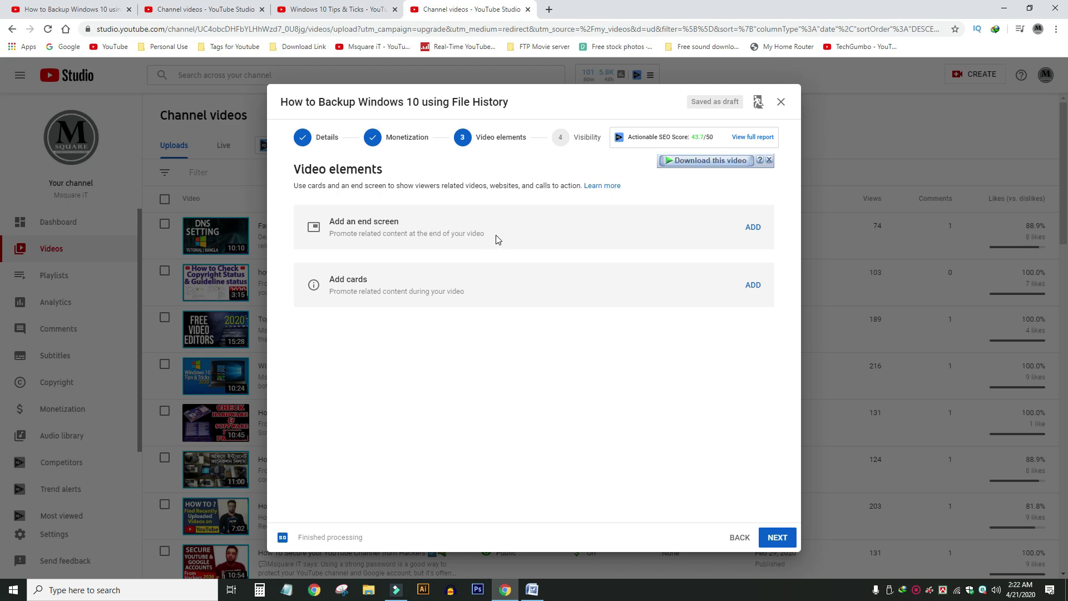
Add an end screen using the layout imported from the latest video, and save it.
{"action": "left_click", "coordinate": [754, 227]}
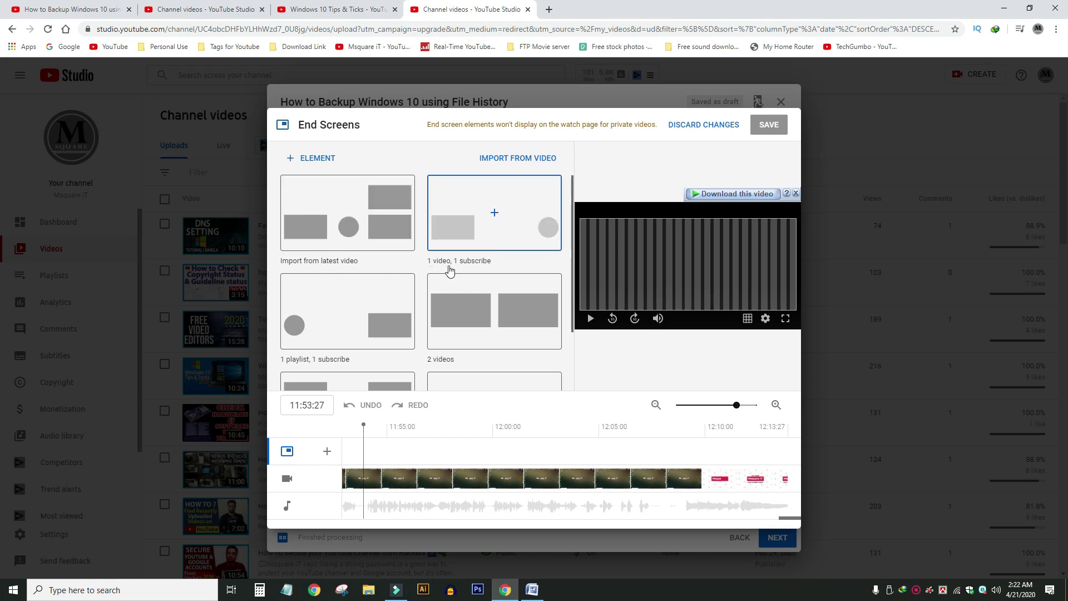
{"action": "scroll", "coordinate": [428, 289], "scroll_direction": "down", "scroll_amount": 2}
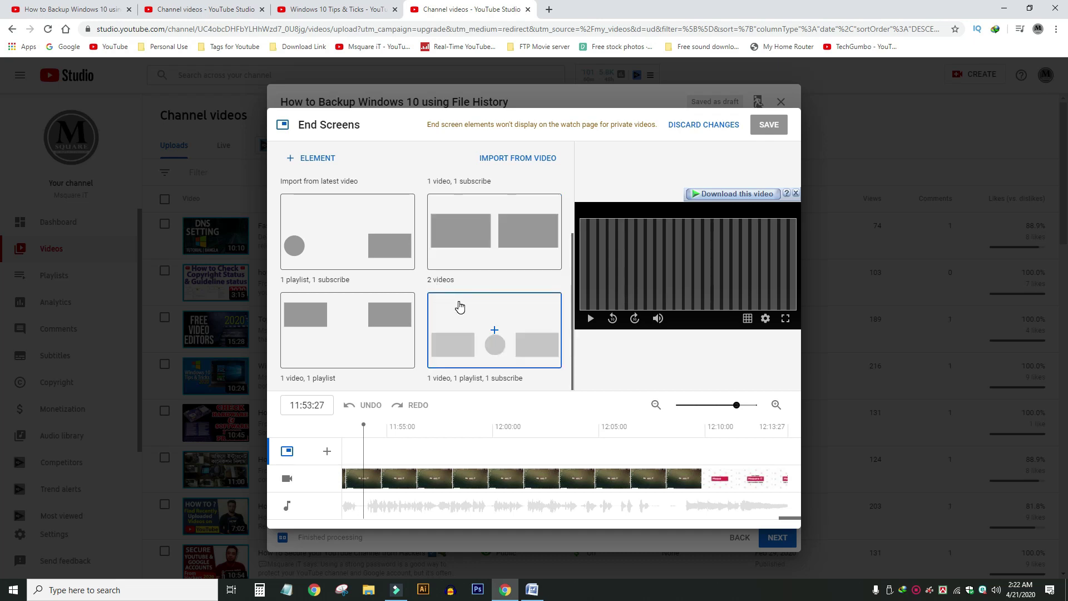
{"action": "scroll", "coordinate": [459, 305], "scroll_direction": "up", "scroll_amount": 2}
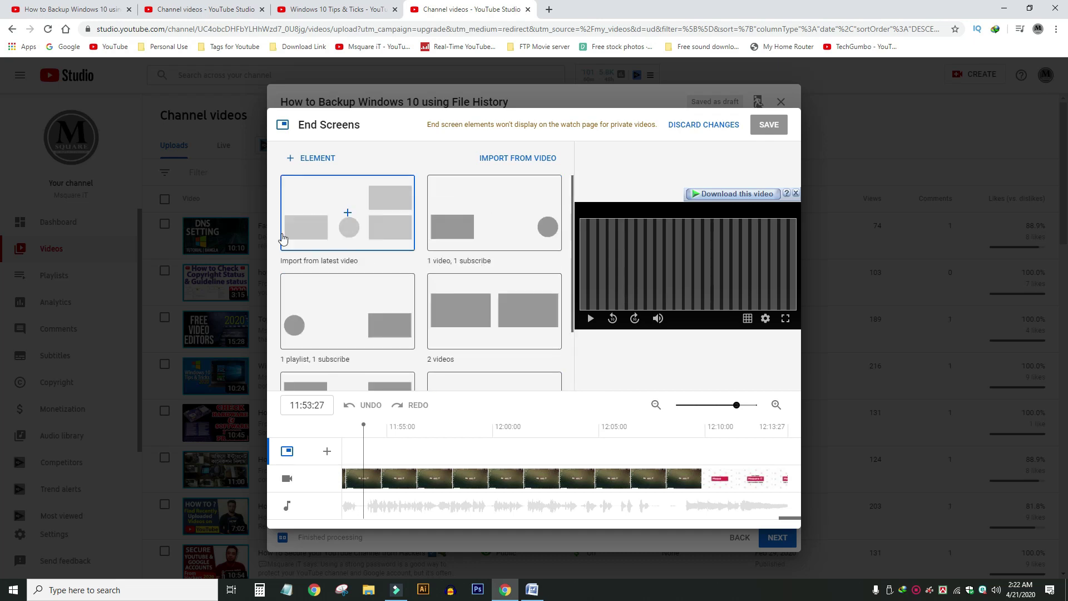
{"action": "left_click", "coordinate": [389, 224]}
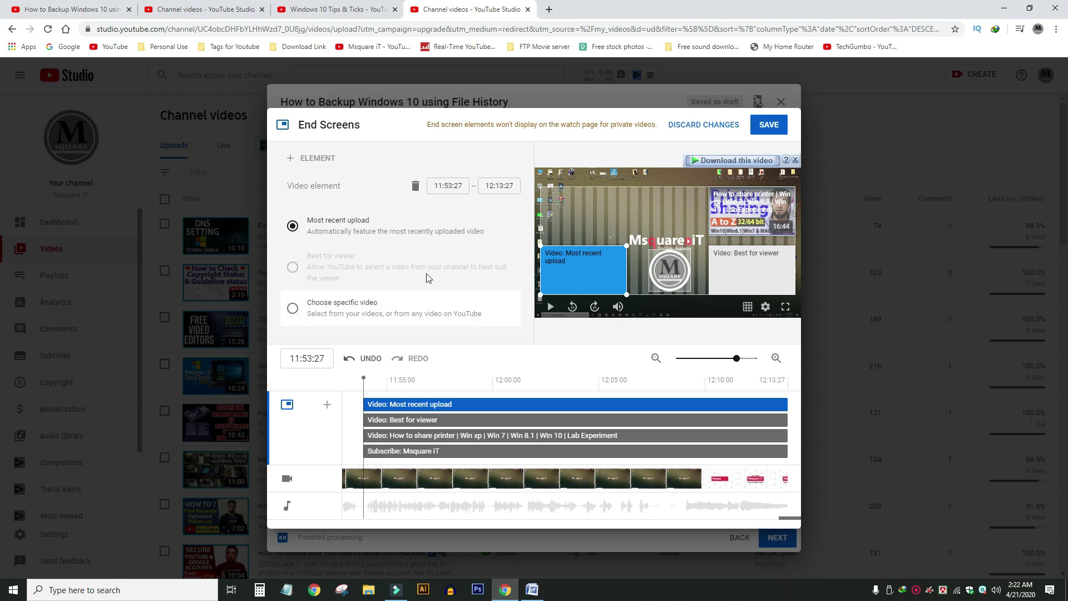
{"action": "left_click", "coordinate": [771, 127]}
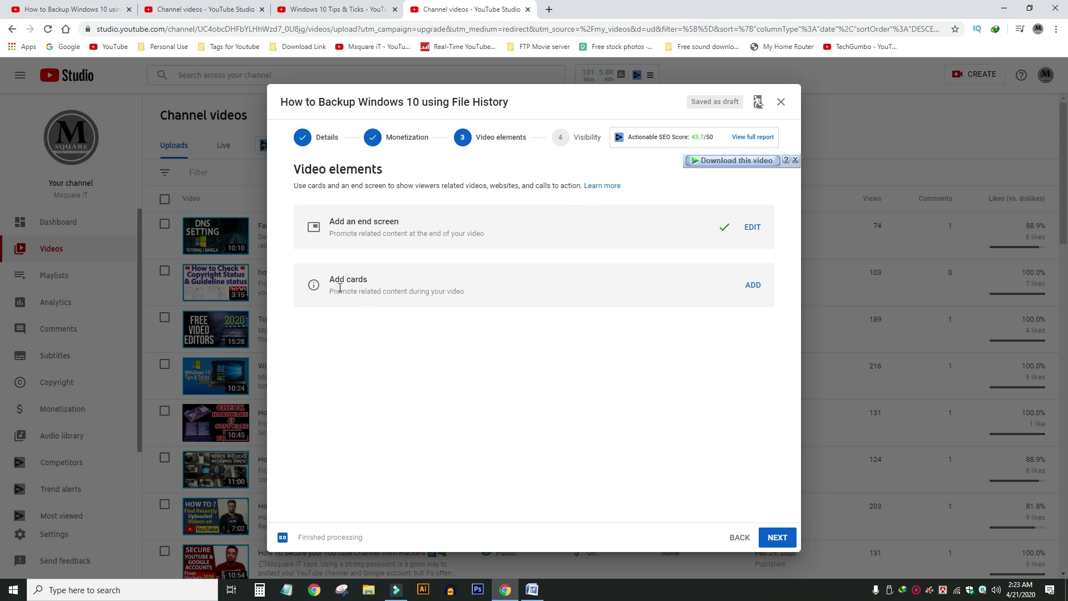
Create a video card promoting the upload "How To Secure your YouTube Channel" and place it at 0:48.
{"action": "left_click", "coordinate": [753, 285]}
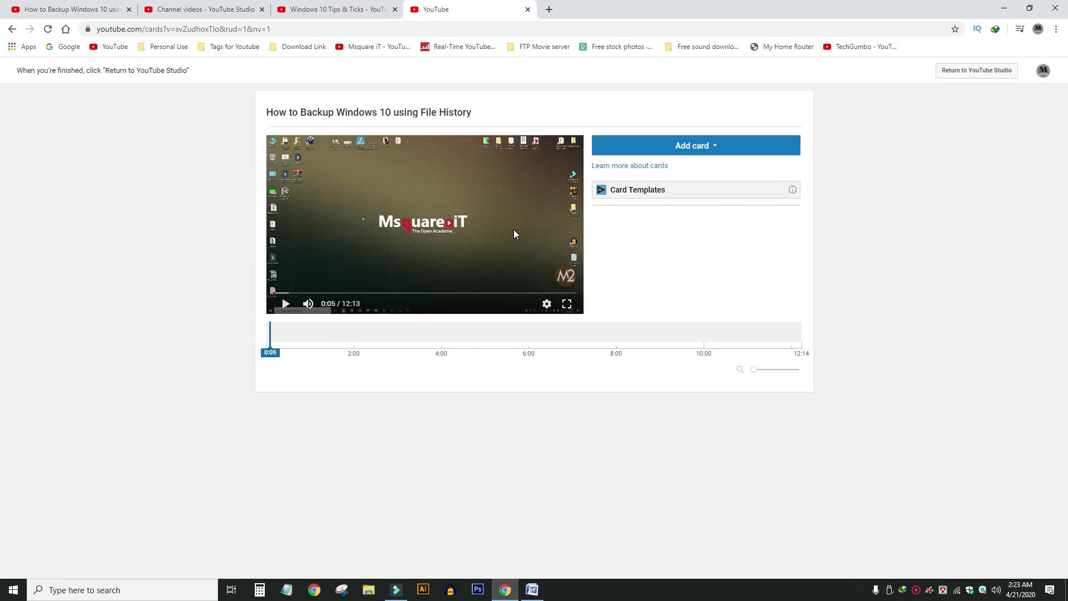
{"action": "left_click", "coordinate": [710, 146]}
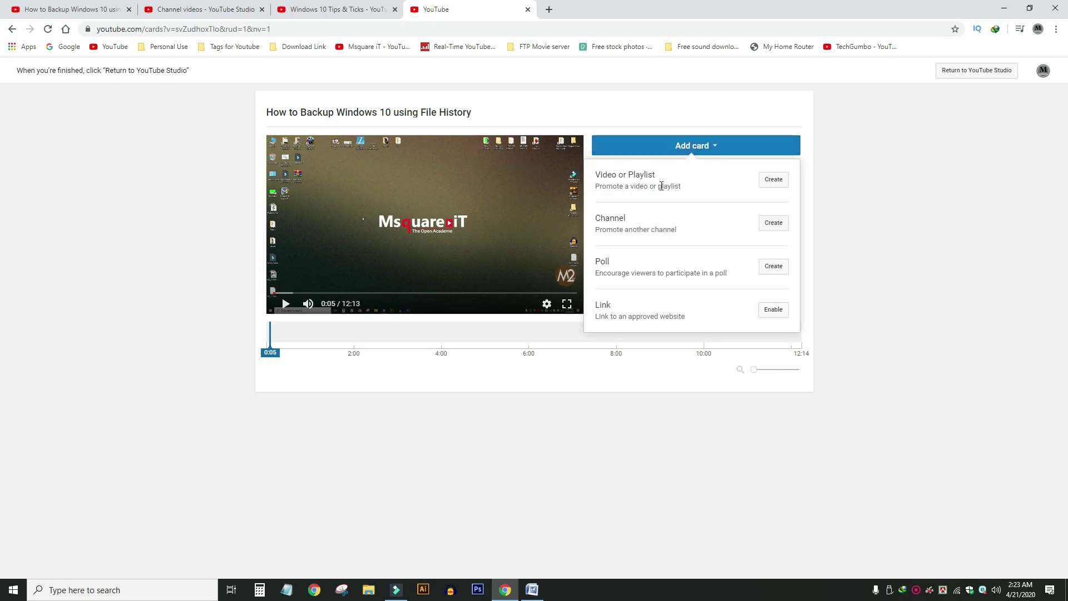
{"action": "left_click", "coordinate": [773, 180]}
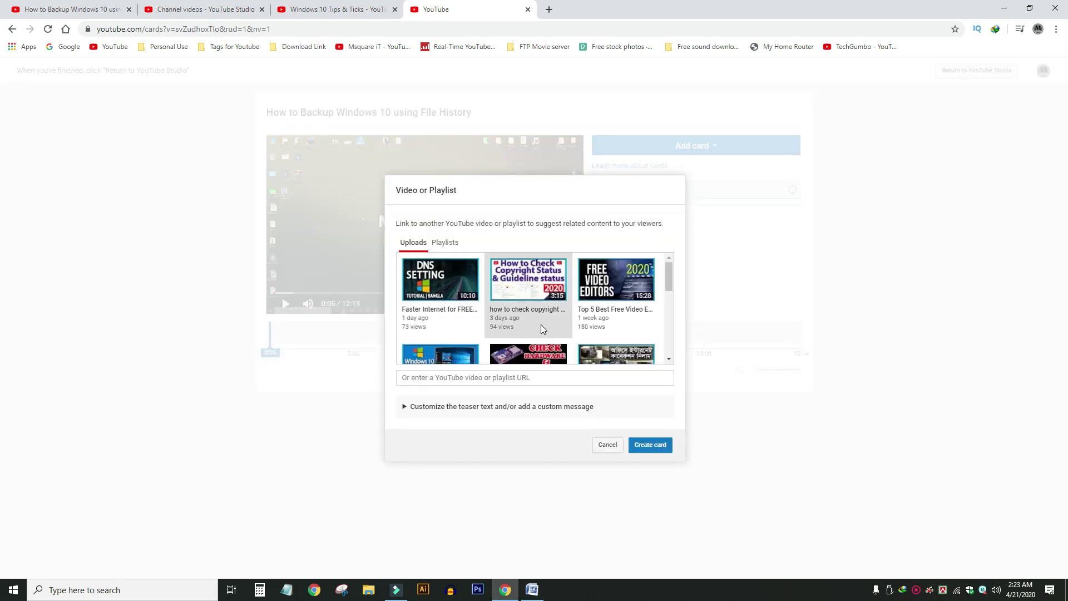
{"action": "scroll", "coordinate": [534, 329], "scroll_direction": "down", "scroll_amount": 3}
{"action": "left_click", "coordinate": [520, 345]}
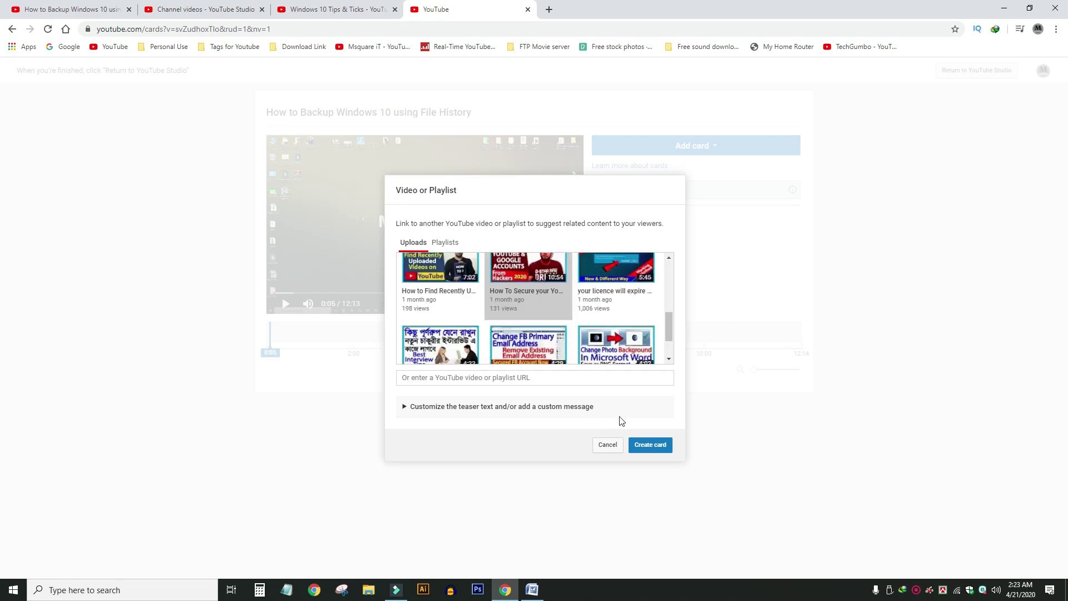
{"action": "left_click", "coordinate": [650, 445]}
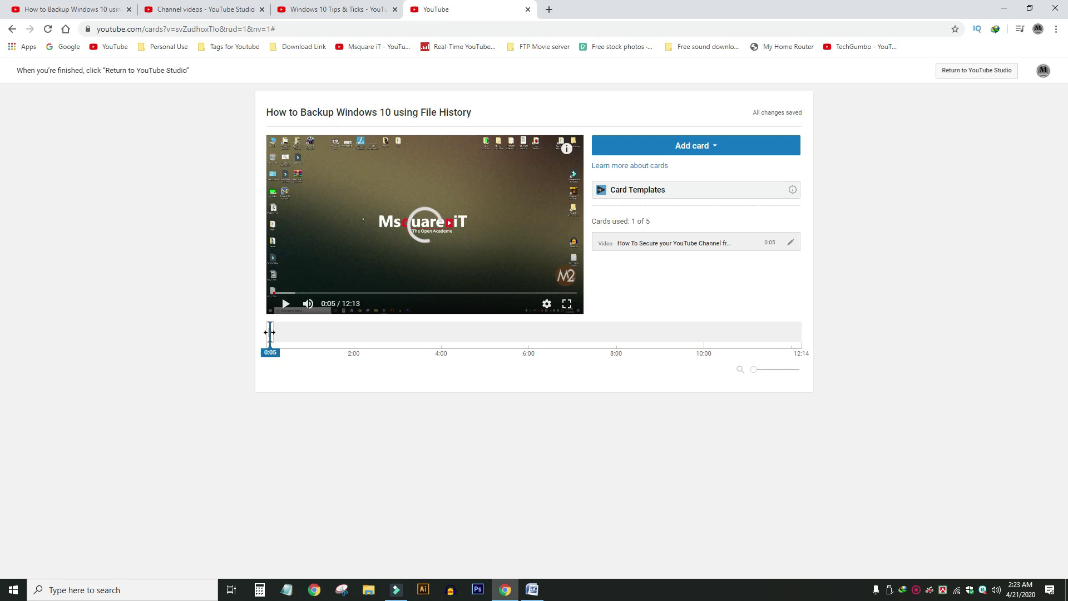
{"action": "left_click_drag", "start_coordinate": [269, 332], "coordinate": [301, 336]}
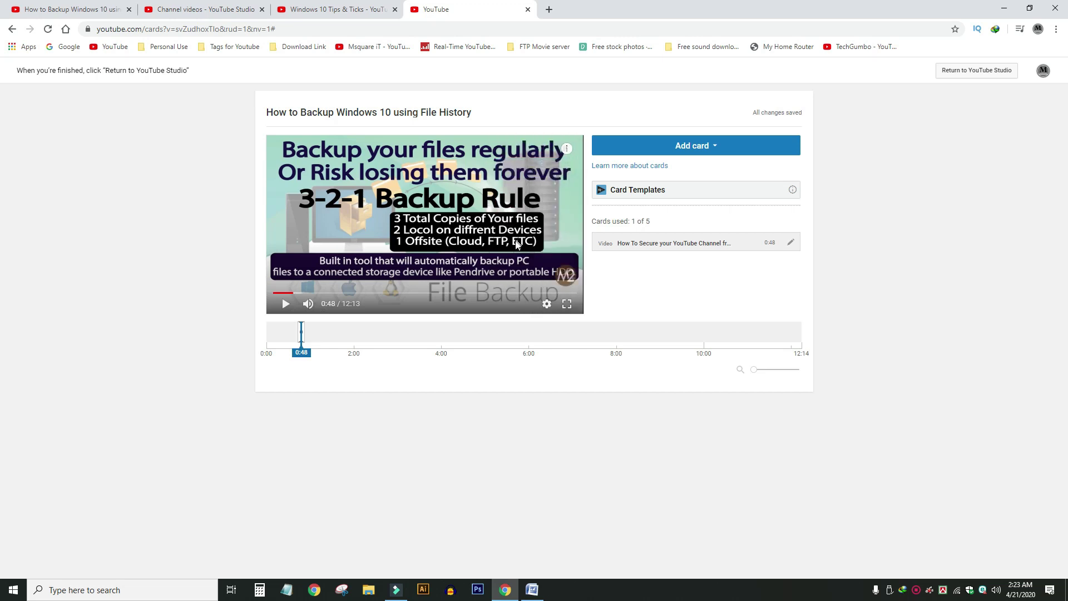
Add a second video card at 4:46 promoting the upload "How to change Facebook Email address".
{"action": "left_click", "coordinate": [394, 340]}
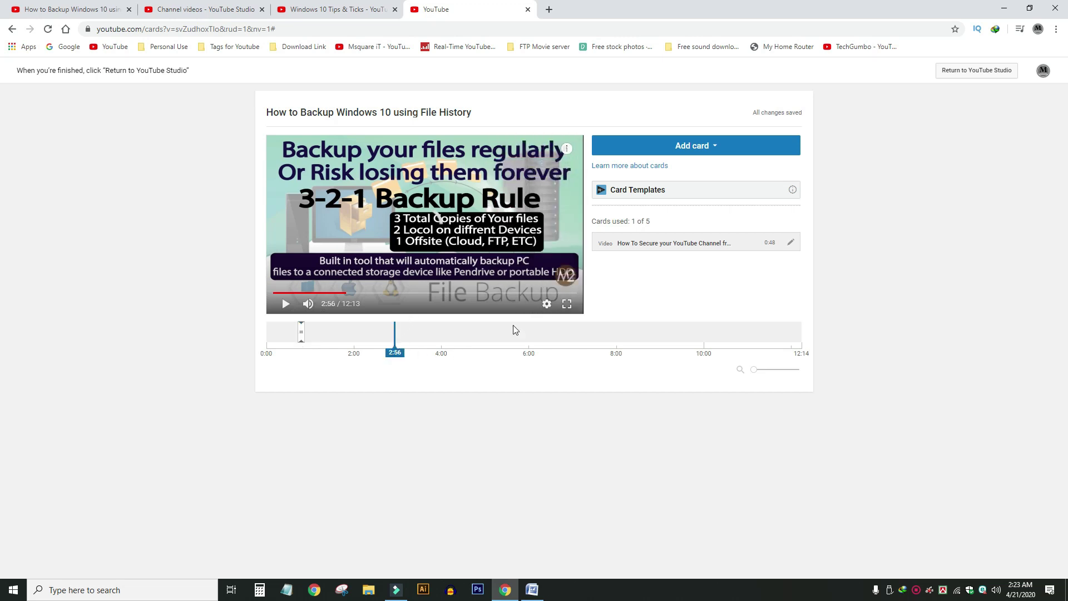
{"action": "left_click", "coordinate": [475, 339]}
{"action": "left_click", "coordinate": [708, 147]}
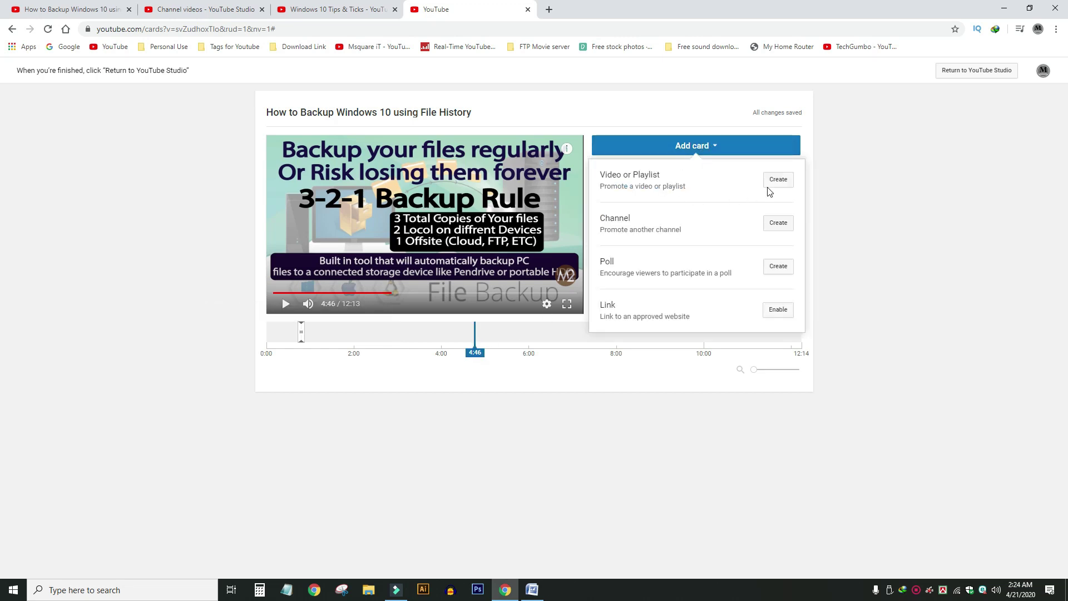
{"action": "left_click", "coordinate": [777, 178]}
{"action": "scroll", "coordinate": [568, 325], "scroll_direction": "down", "scroll_amount": 5}
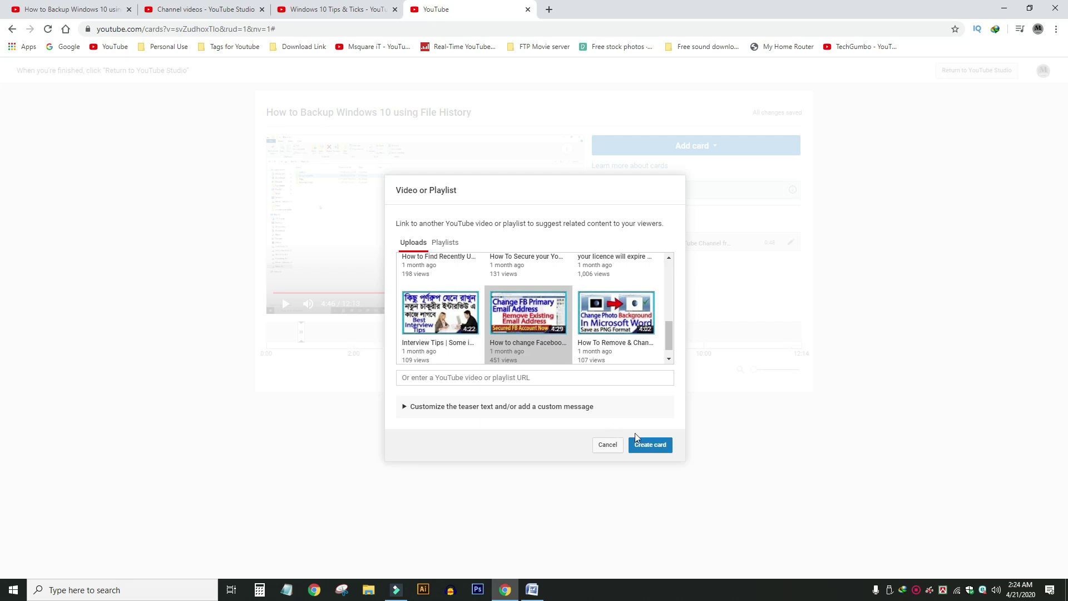
{"action": "left_click", "coordinate": [649, 444]}
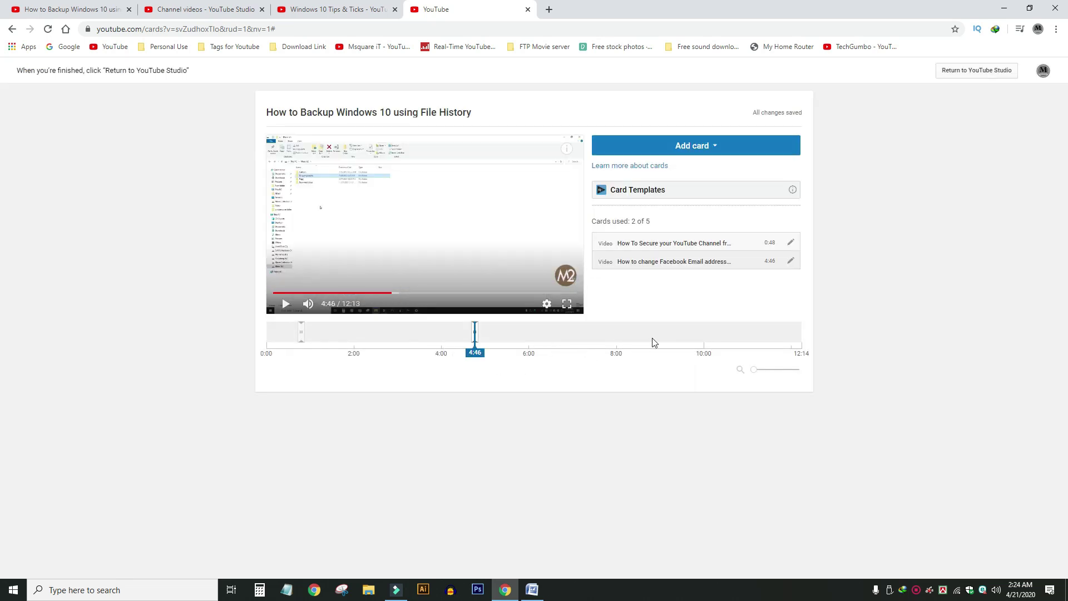
Add a third video card at 8:50 promoting "your licence will expire soon" and return to YouTube Studio.
{"action": "left_click", "coordinate": [654, 339]}
{"action": "left_click", "coordinate": [713, 149]}
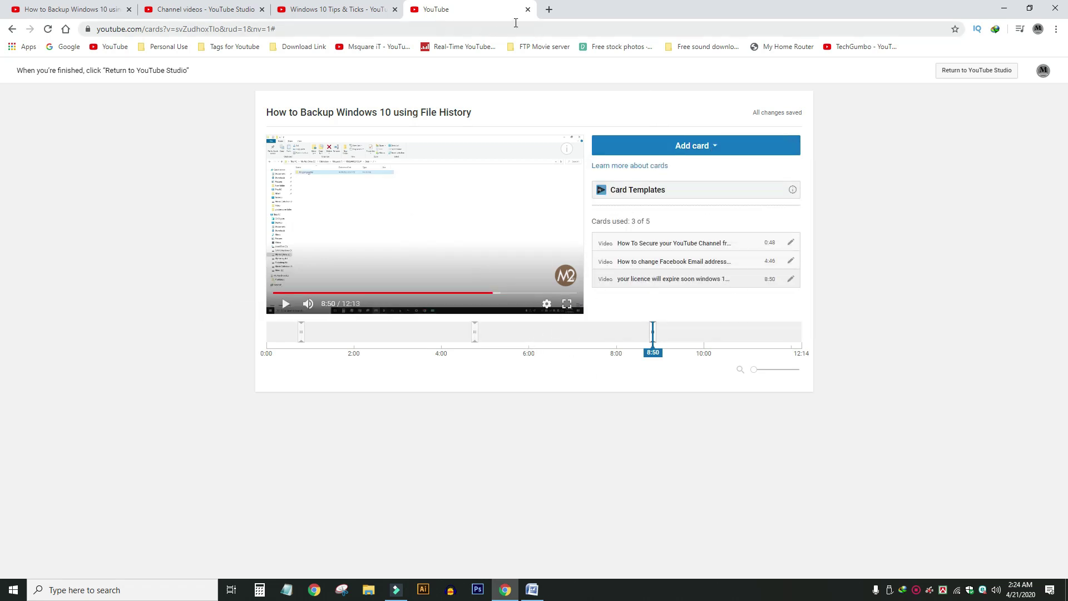
{"action": "left_click", "coordinate": [965, 72]}
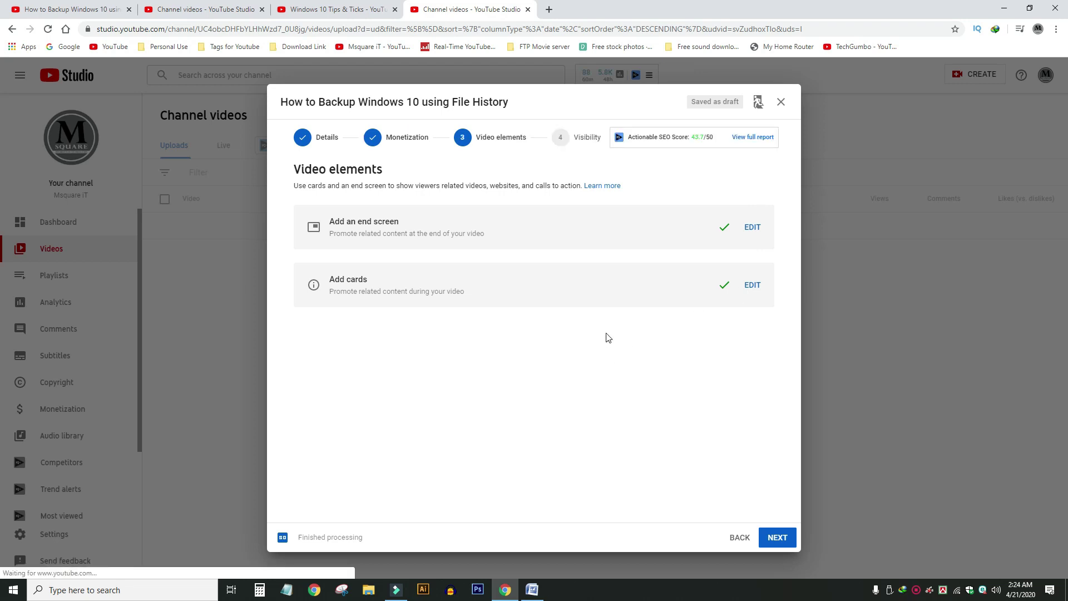
Proceed to the Visibility stage, set the video to Public without an instant Premiere, and publish it.
{"action": "left_click", "coordinate": [779, 539]}
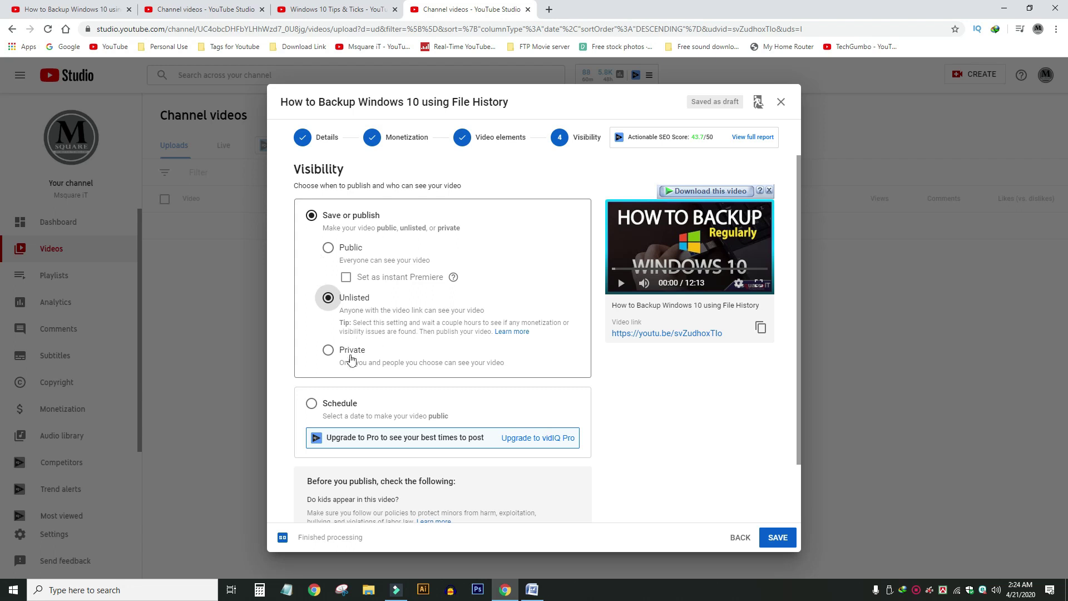
{"action": "left_click", "coordinate": [328, 248]}
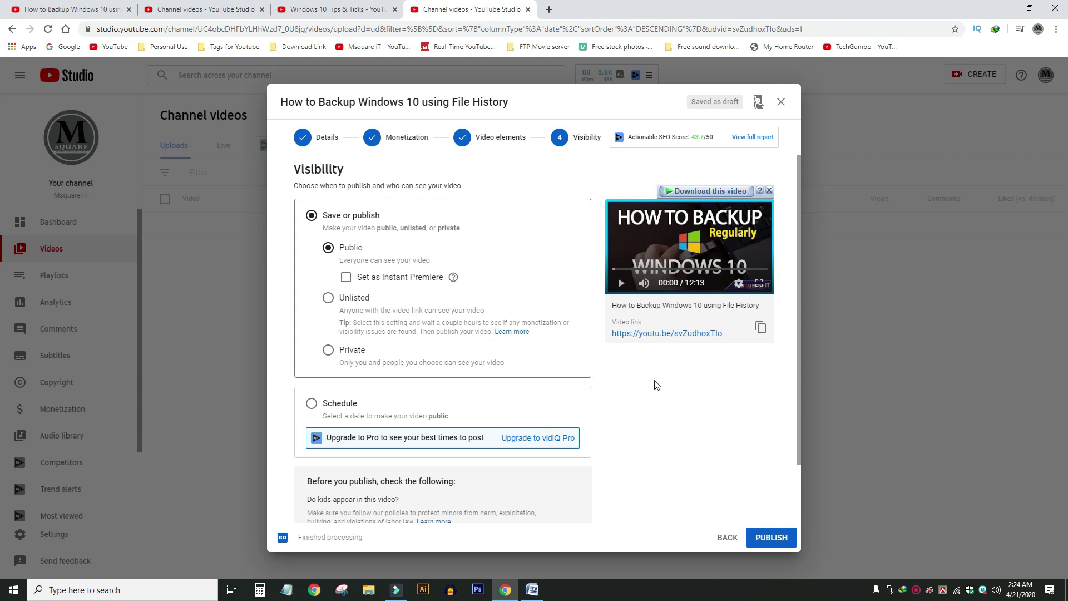
{"action": "scroll", "coordinate": [655, 385], "scroll_direction": "down", "scroll_amount": 2}
{"action": "scroll", "coordinate": [550, 429], "scroll_direction": "up", "scroll_amount": 2}
{"action": "left_click", "coordinate": [776, 538]}
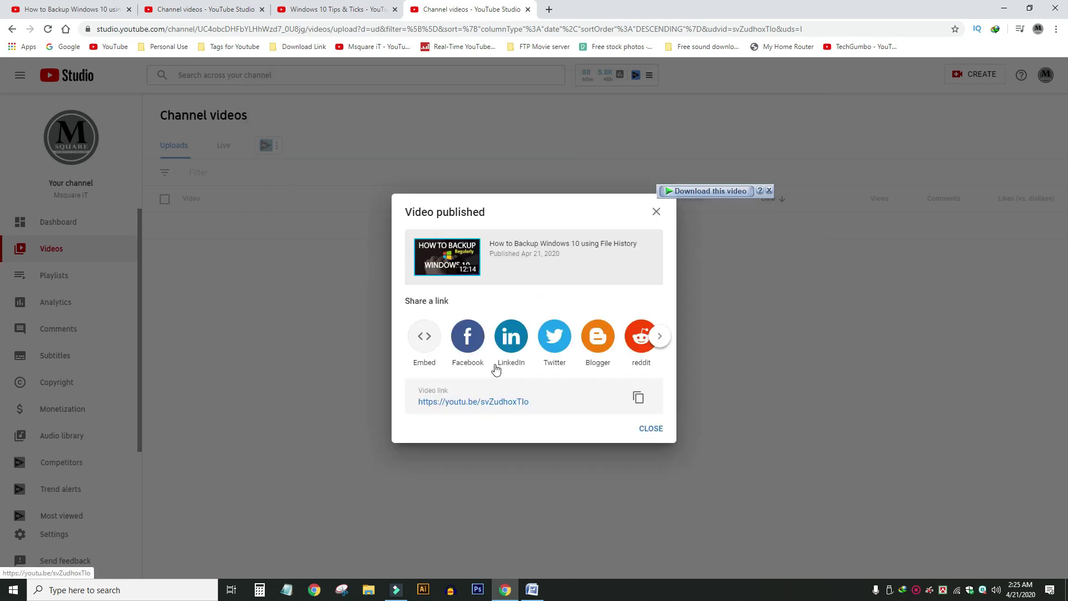
Look through the link-sharing options for the published video and close the dialog.
{"action": "left_click", "coordinate": [659, 339]}
{"action": "left_click", "coordinate": [659, 338]}
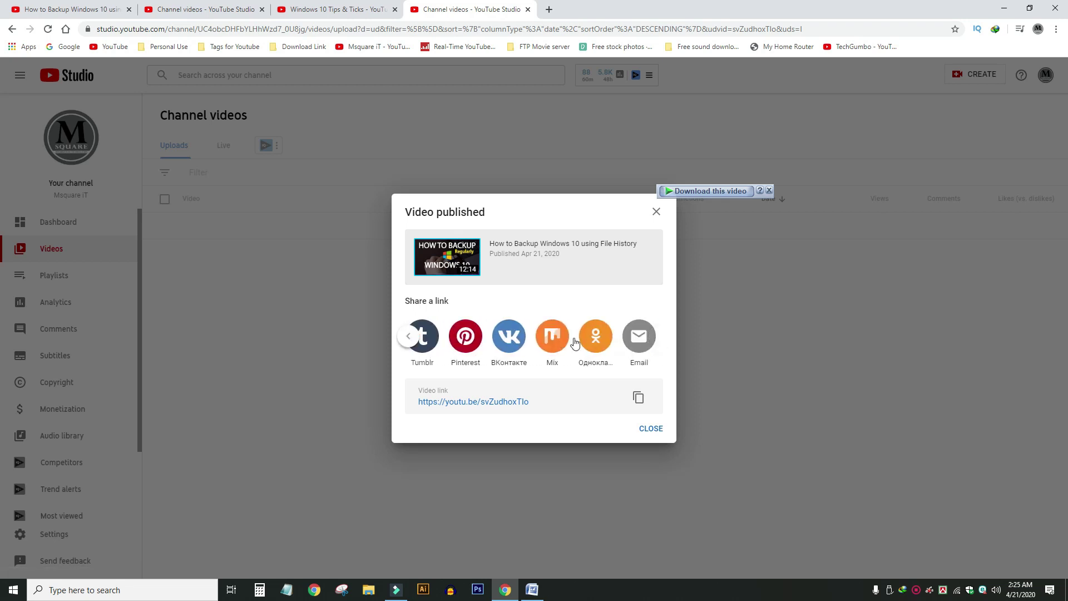
{"action": "left_click", "coordinate": [652, 429]}
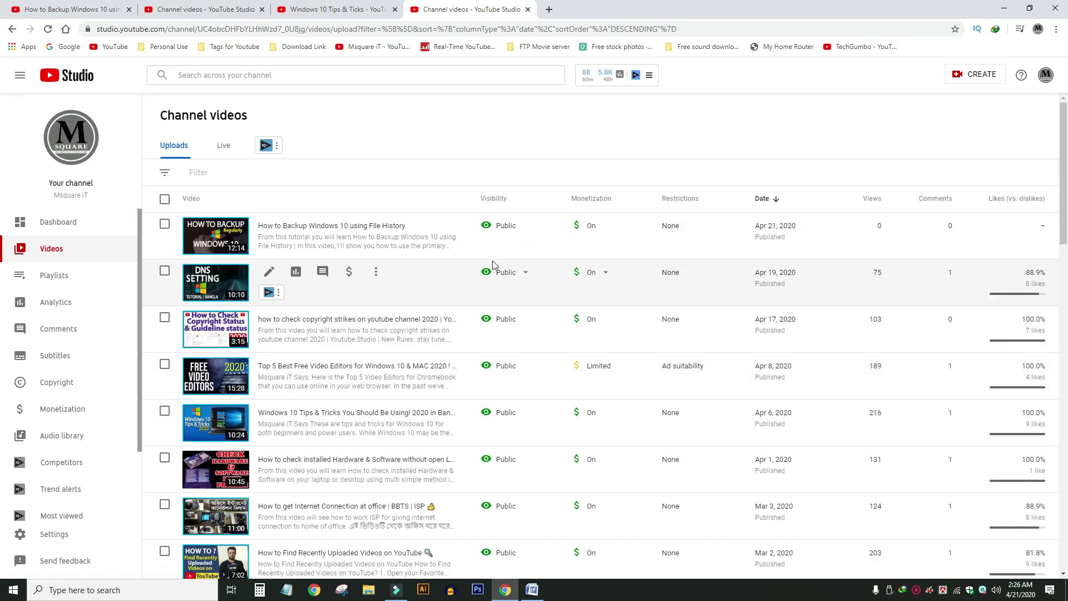
Open the newly published video's watch page in a new tab, unmute playback and lower its volume.
{"action": "middle_click", "coordinate": [233, 239]}
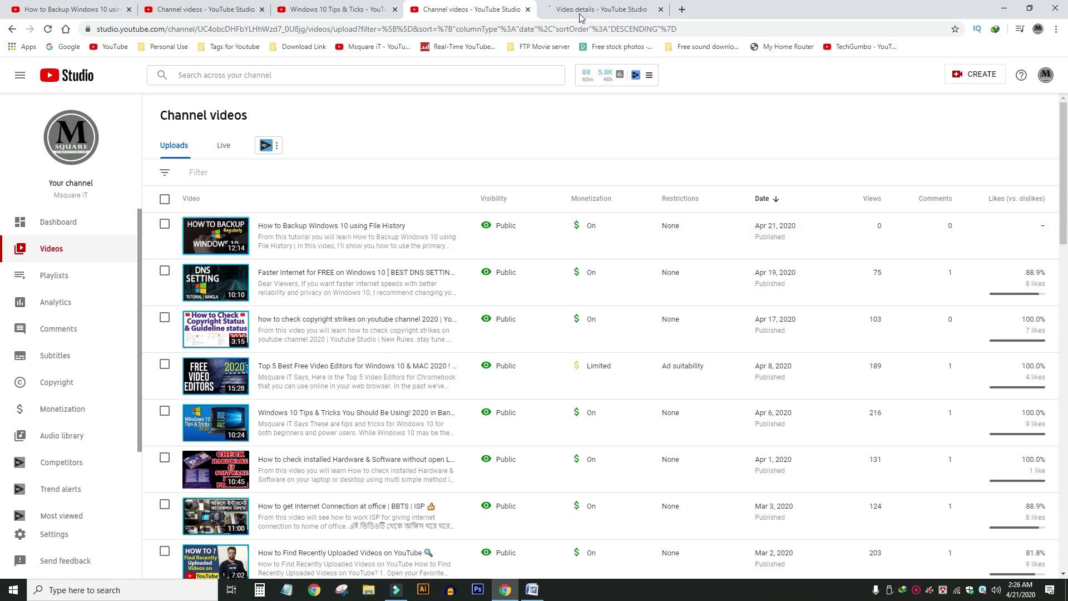
{"action": "left_click", "coordinate": [583, 10]}
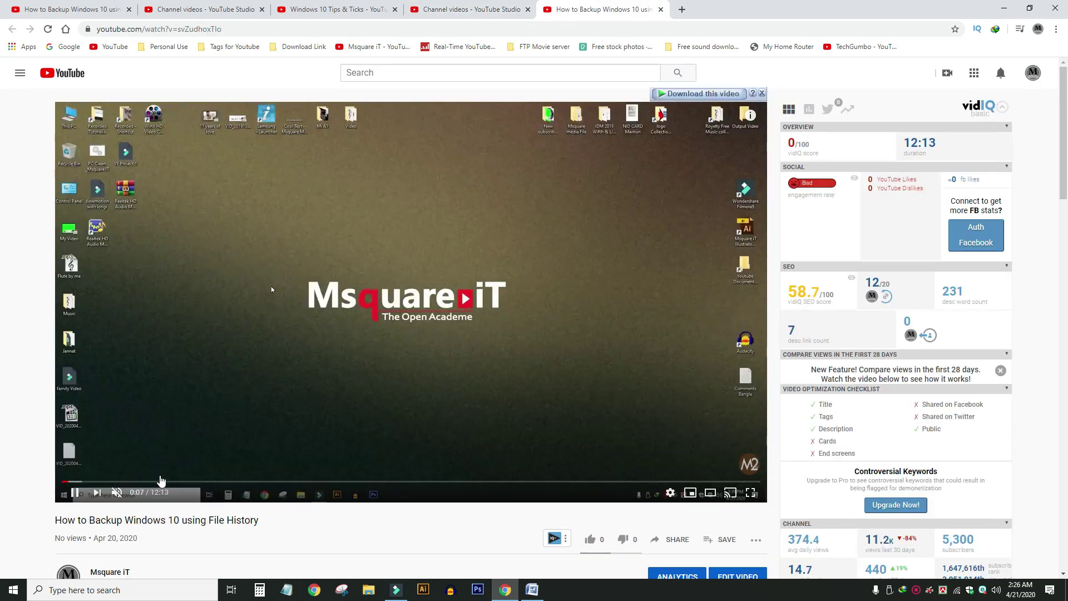
{"action": "left_click", "coordinate": [117, 491]}
{"action": "scroll", "coordinate": [425, 352], "scroll_direction": "down", "scroll_amount": 2}
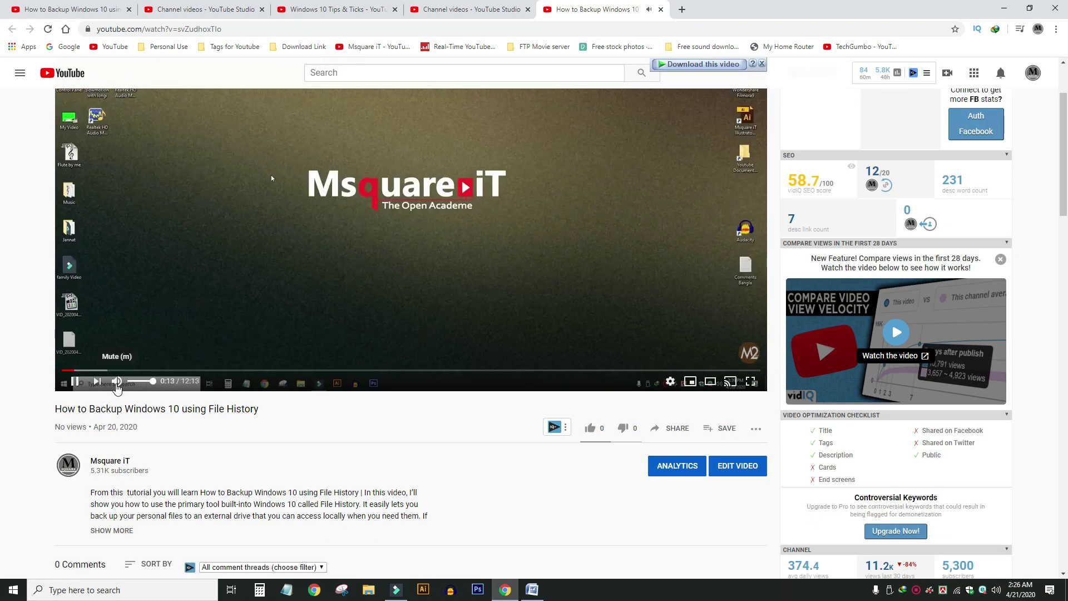
{"action": "left_click", "coordinate": [135, 382]}
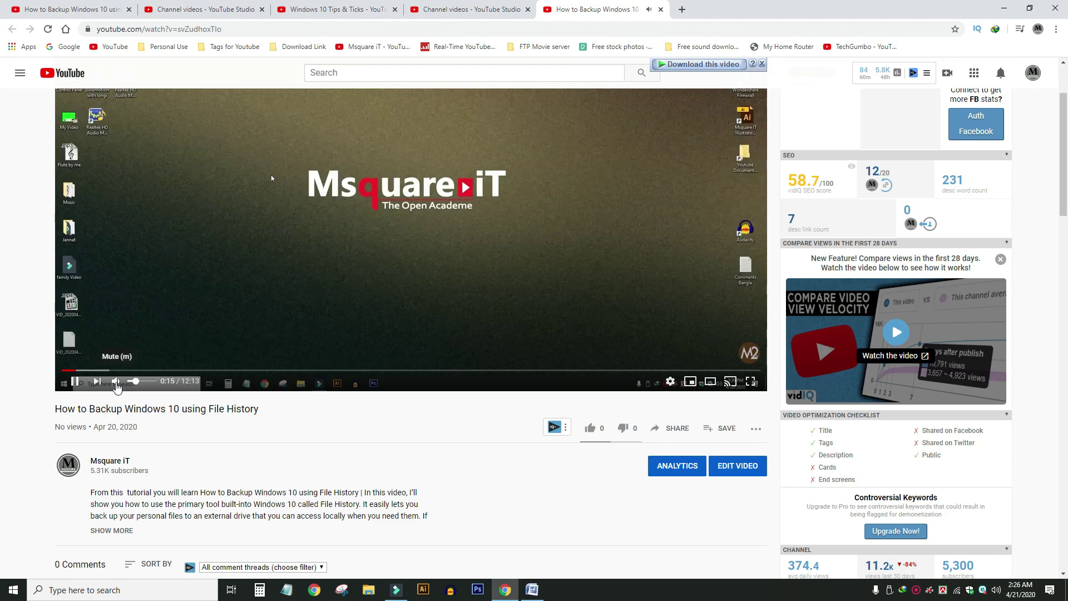